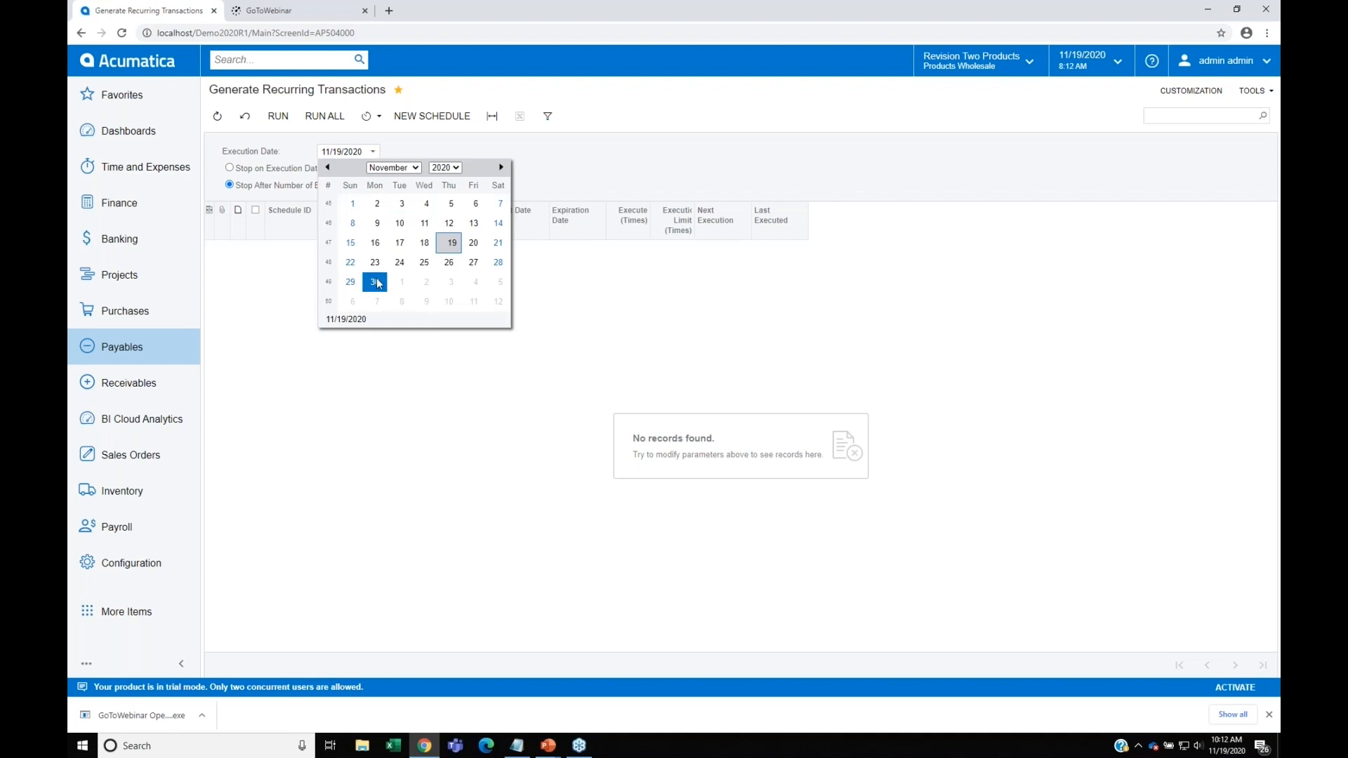
Step: Run recurring payables schedules 000028 and 000032 with an execution date of 11/30/2020
{"action": "left_click", "coordinate": [376, 283]}
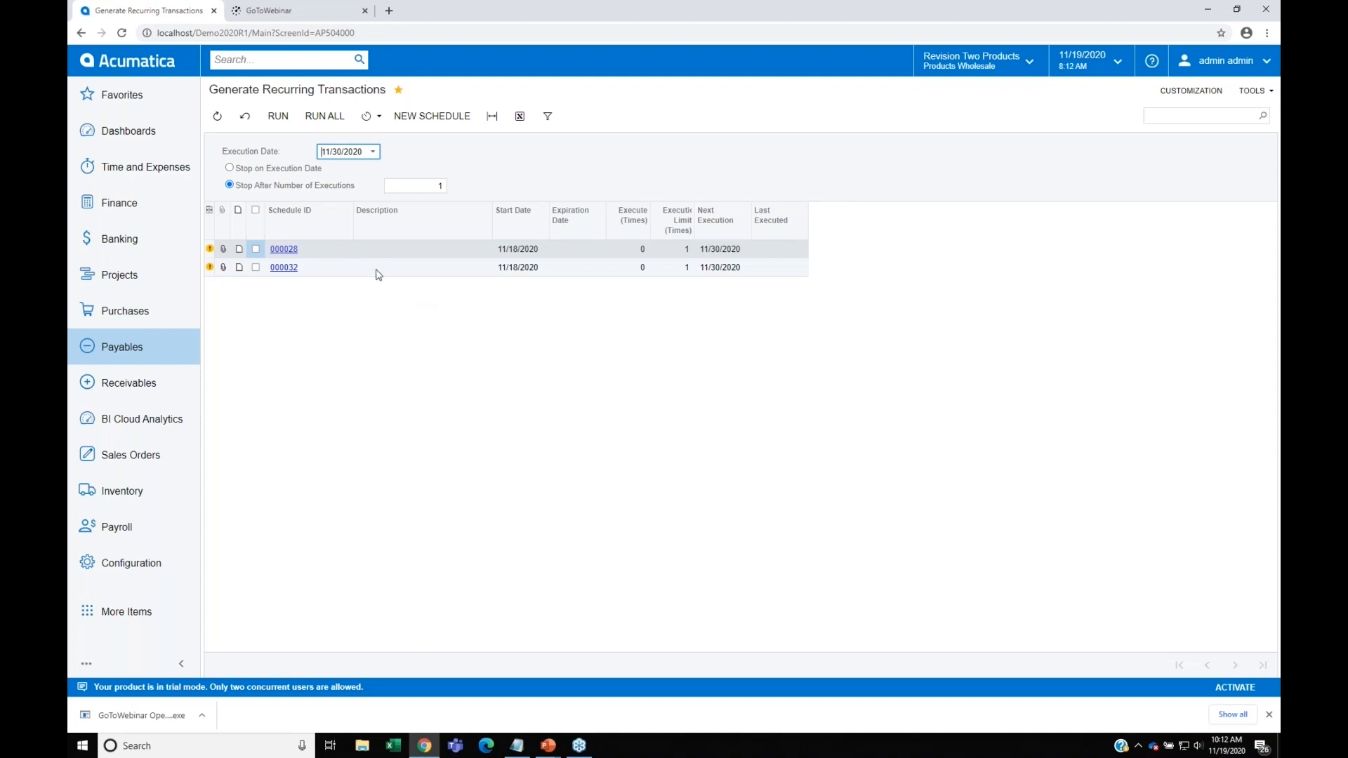
{"action": "left_click", "coordinate": [255, 268]}
{"action": "left_click", "coordinate": [255, 251]}
{"action": "left_click", "coordinate": [257, 250]}
{"action": "left_click", "coordinate": [273, 124]}
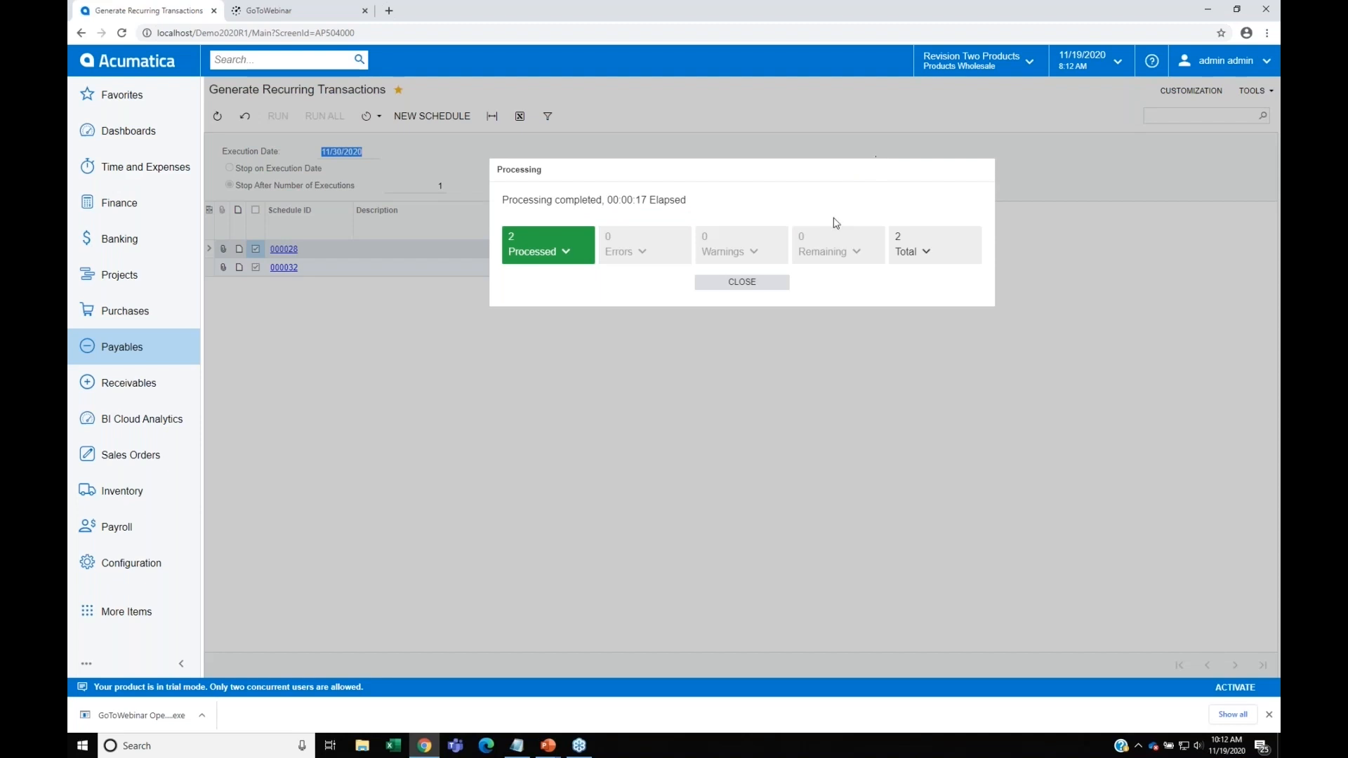
{"action": "left_click", "coordinate": [772, 282]}
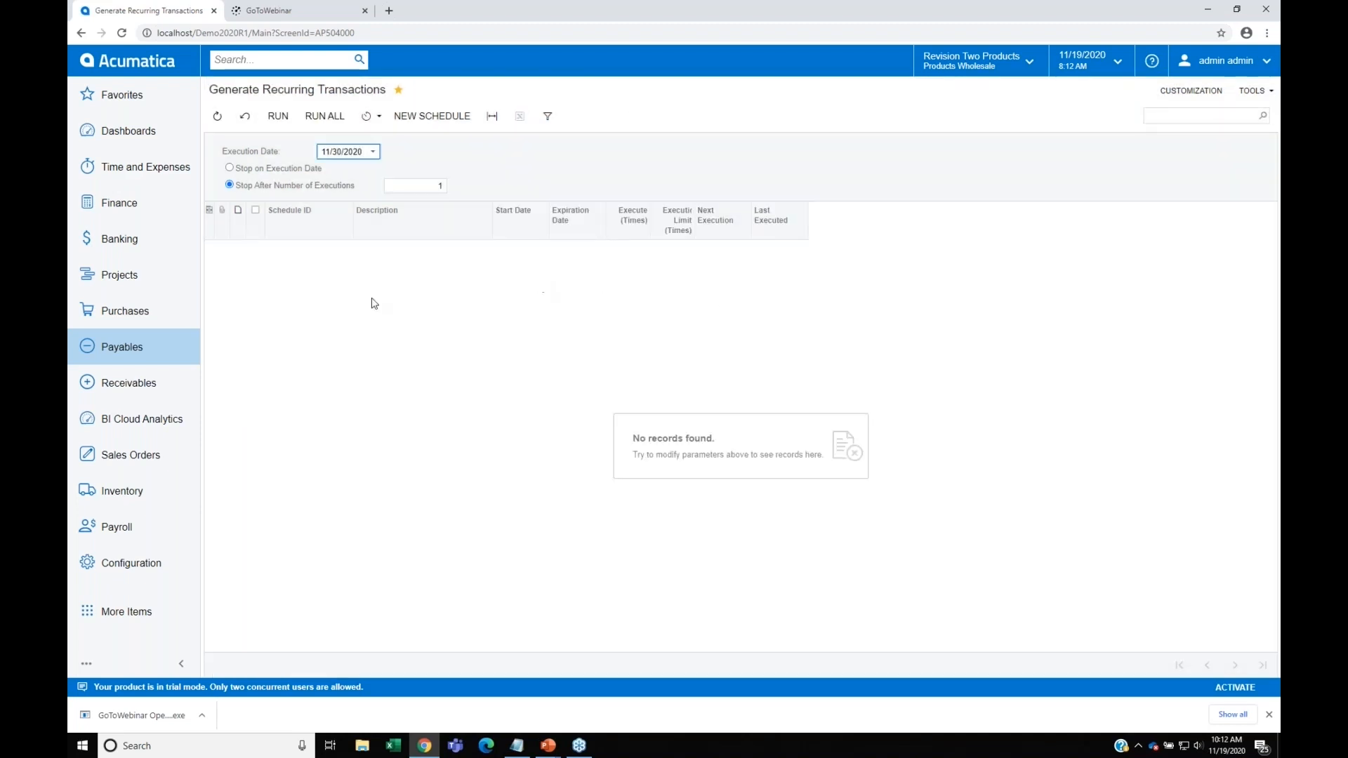
Step: In the payables Close Financial Periods form, review the unreleased documents report for November (11-2020), and return to the form
{"action": "left_click", "coordinate": [123, 351]}
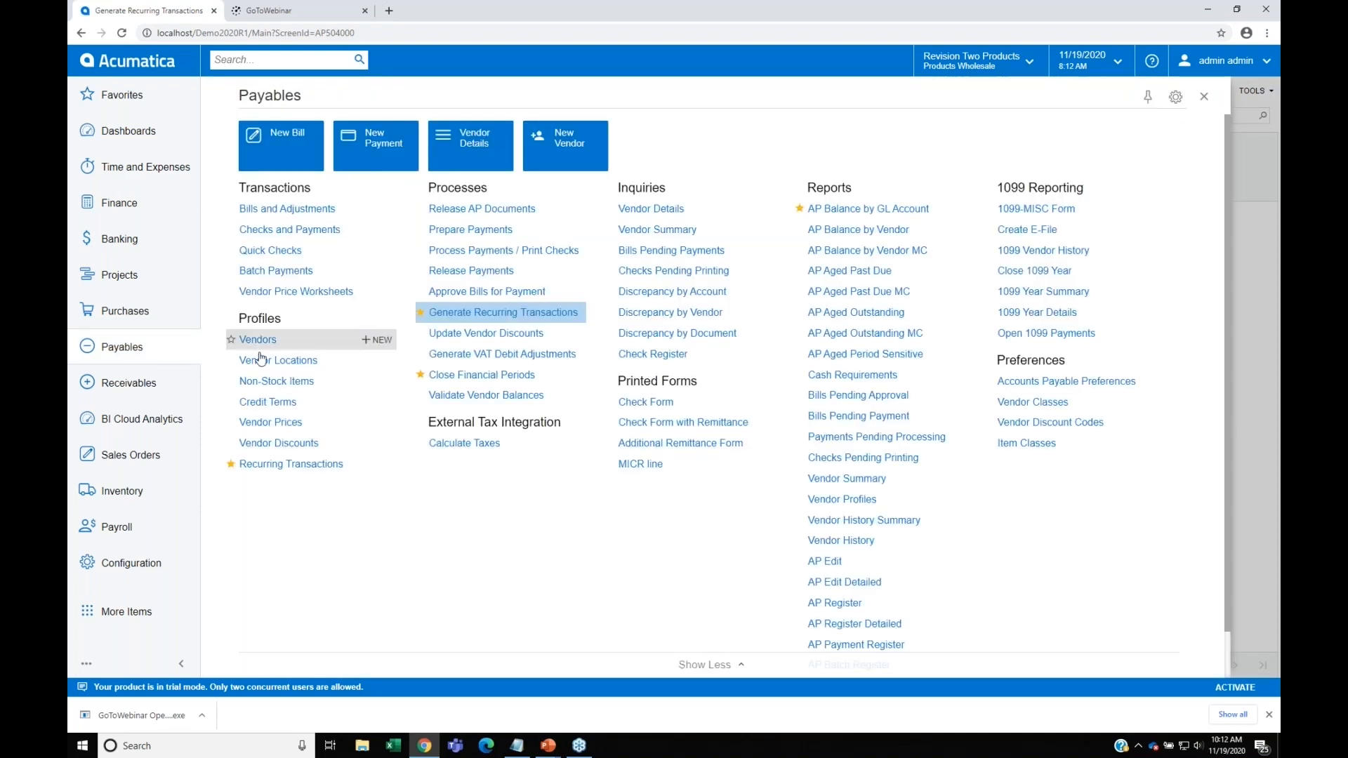
{"action": "left_click", "coordinate": [503, 379]}
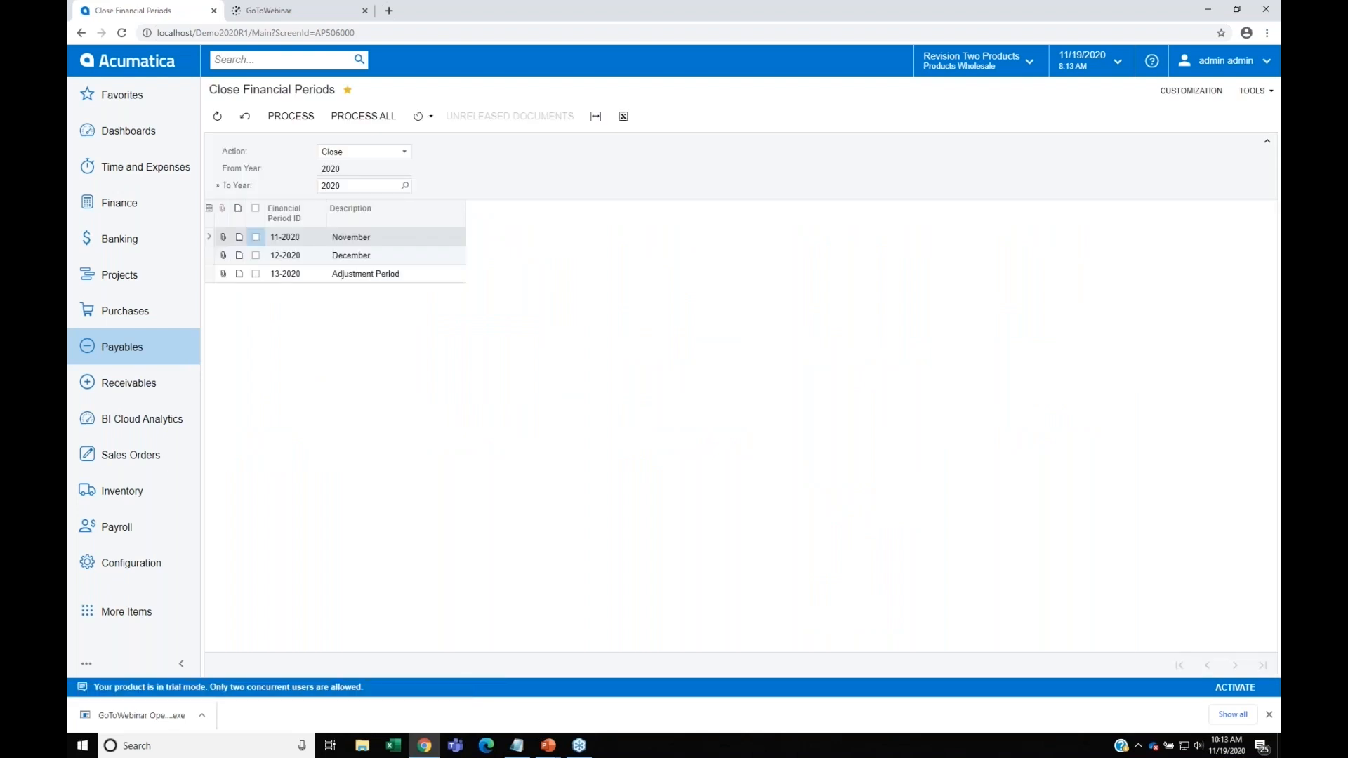
{"action": "left_click", "coordinate": [256, 239]}
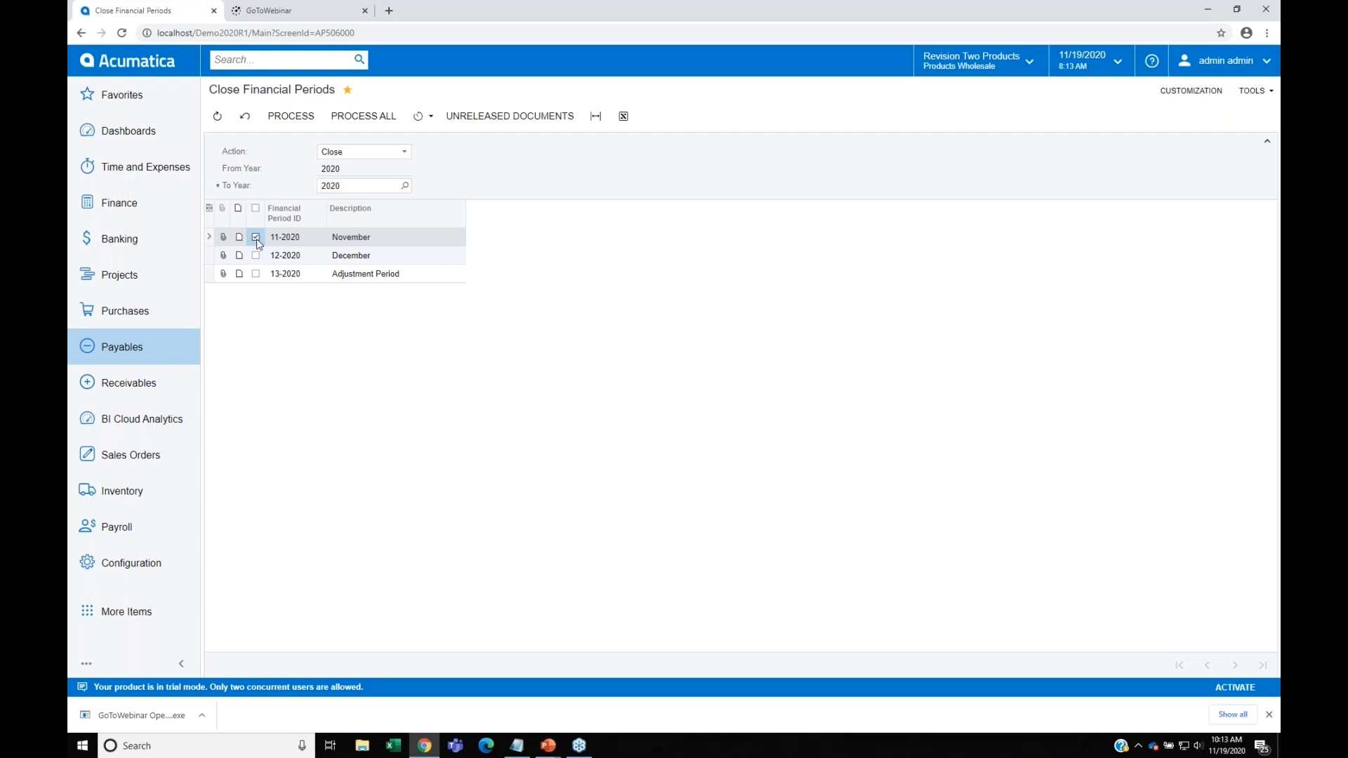
{"action": "left_click", "coordinate": [369, 243]}
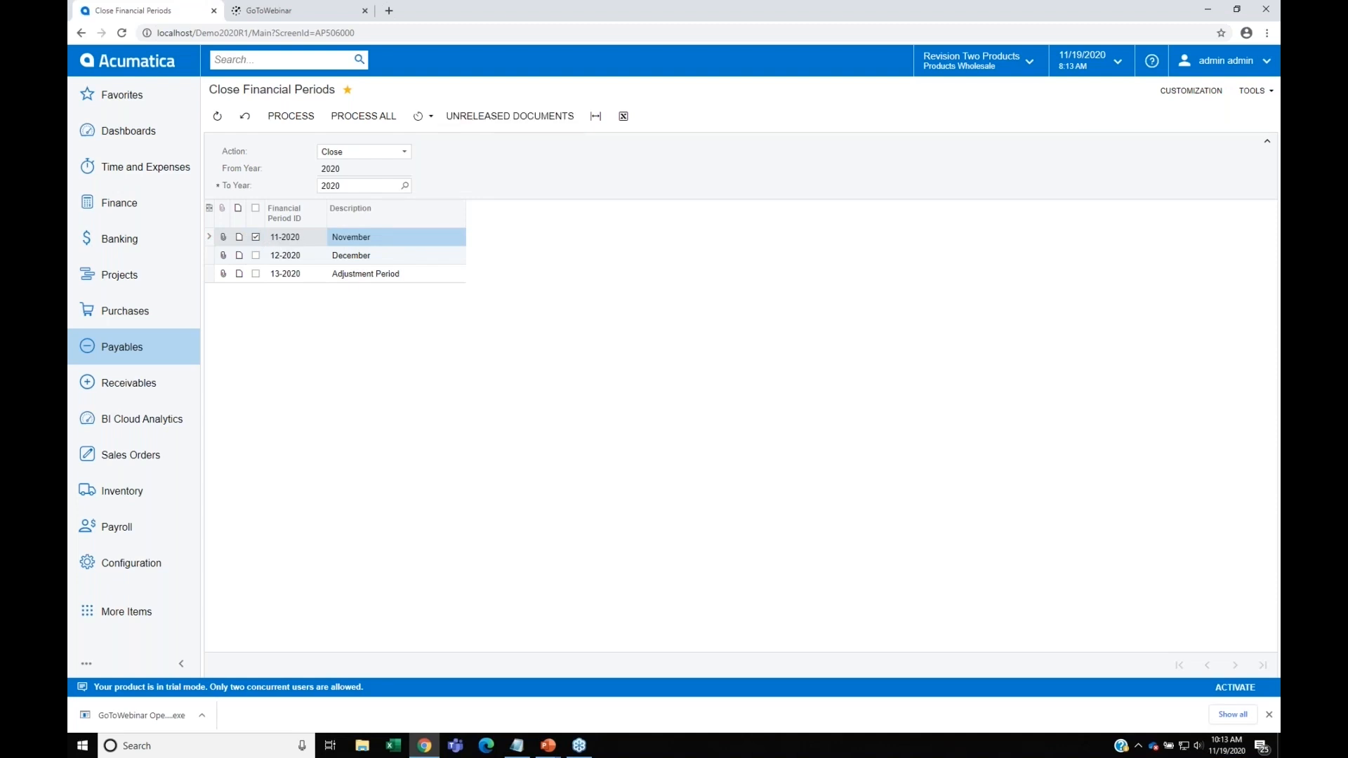
{"action": "left_click", "coordinate": [510, 116]}
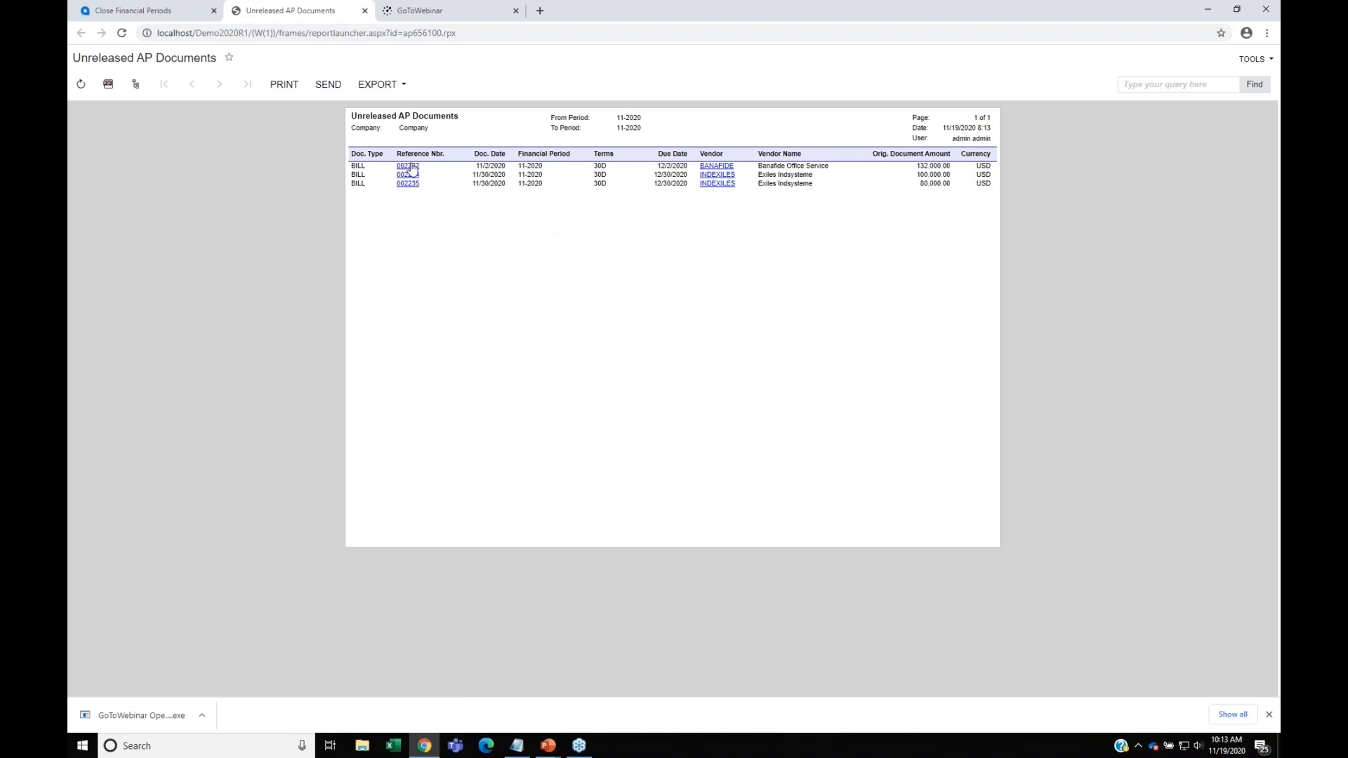
{"action": "left_click", "coordinate": [163, 14]}
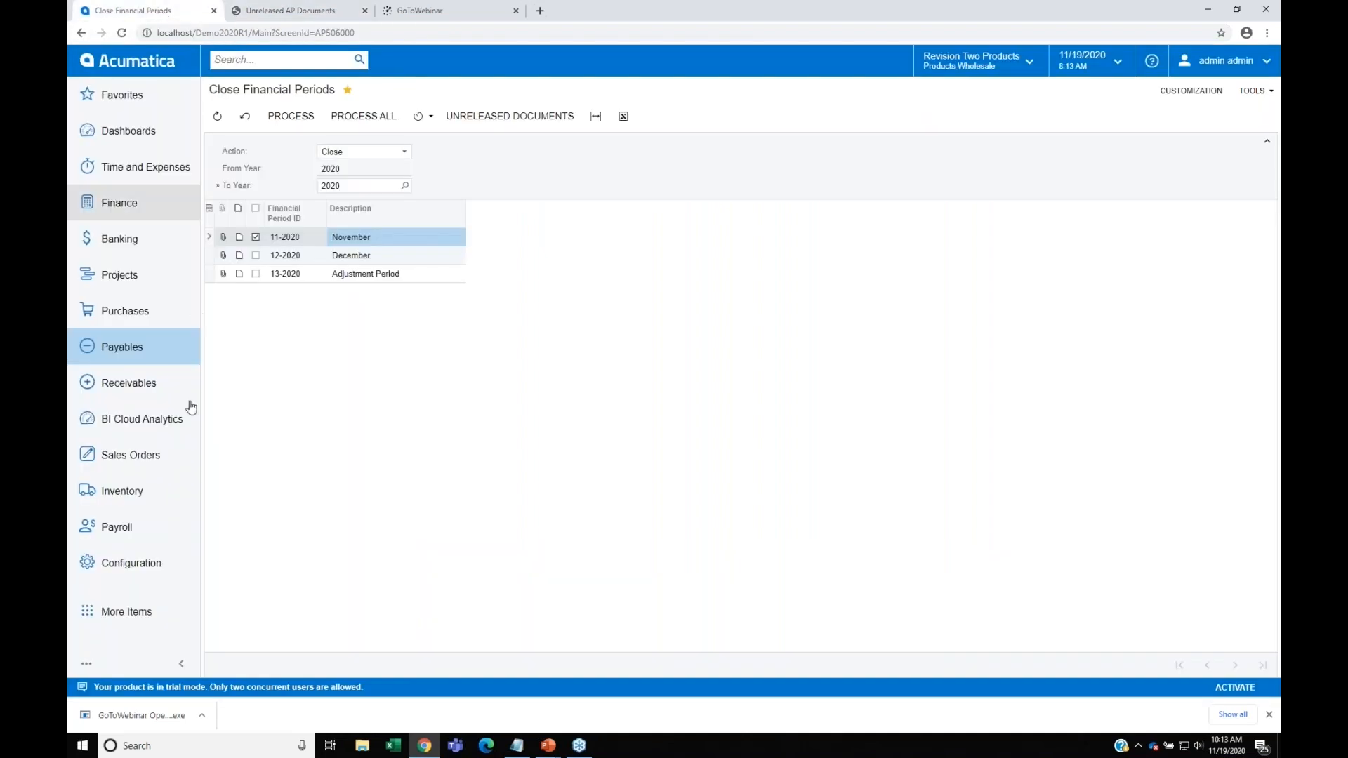
Step: Release all the listed bills in the payables Release AP Documents form, discarding the unsaved period selection
{"action": "left_click", "coordinate": [114, 350]}
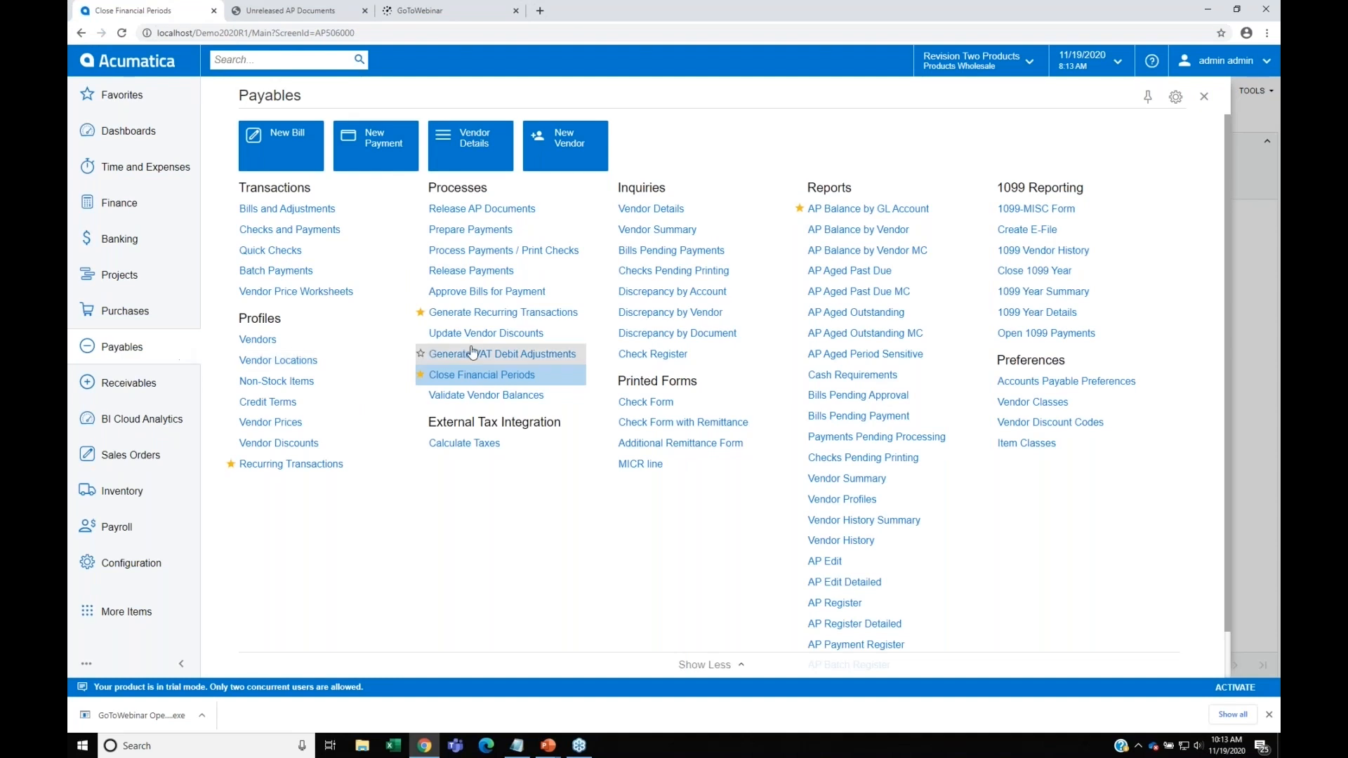
{"action": "left_click", "coordinate": [503, 211]}
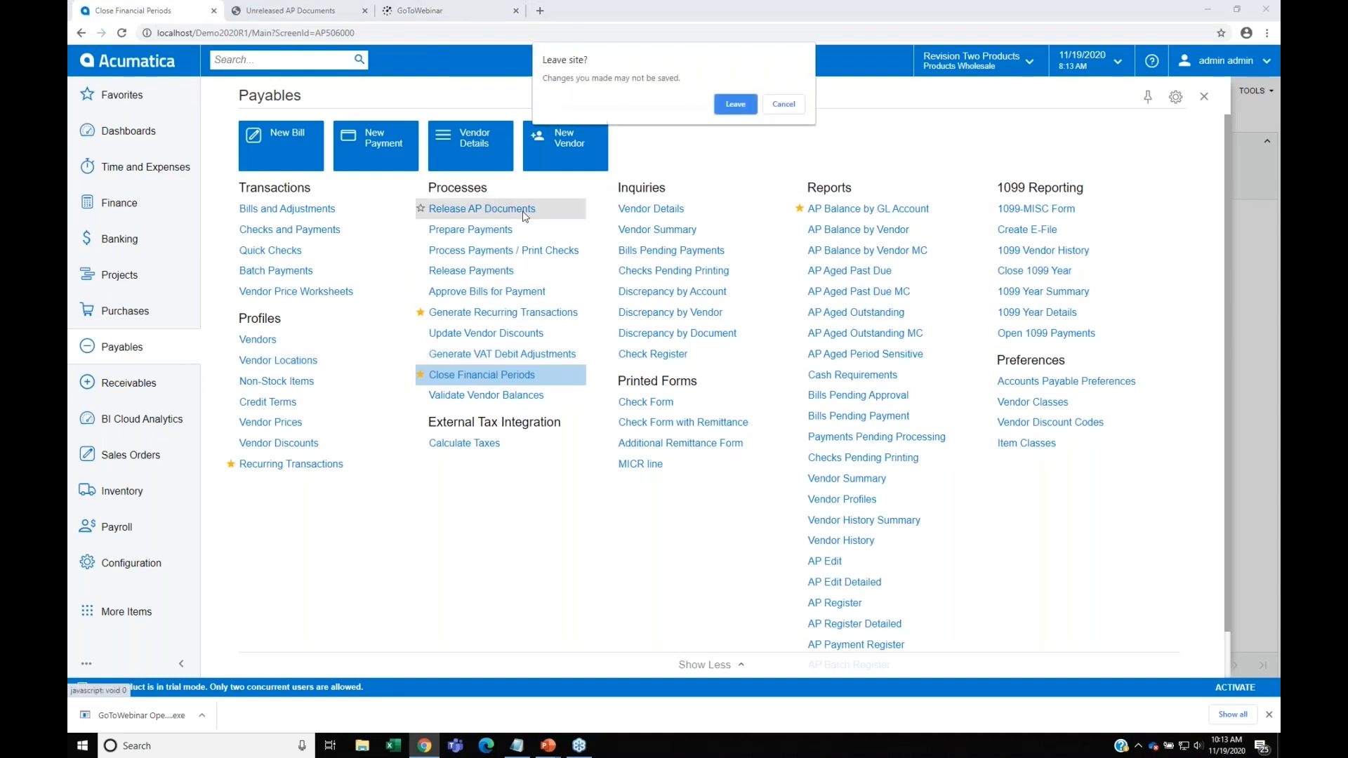
{"action": "left_click", "coordinate": [742, 108]}
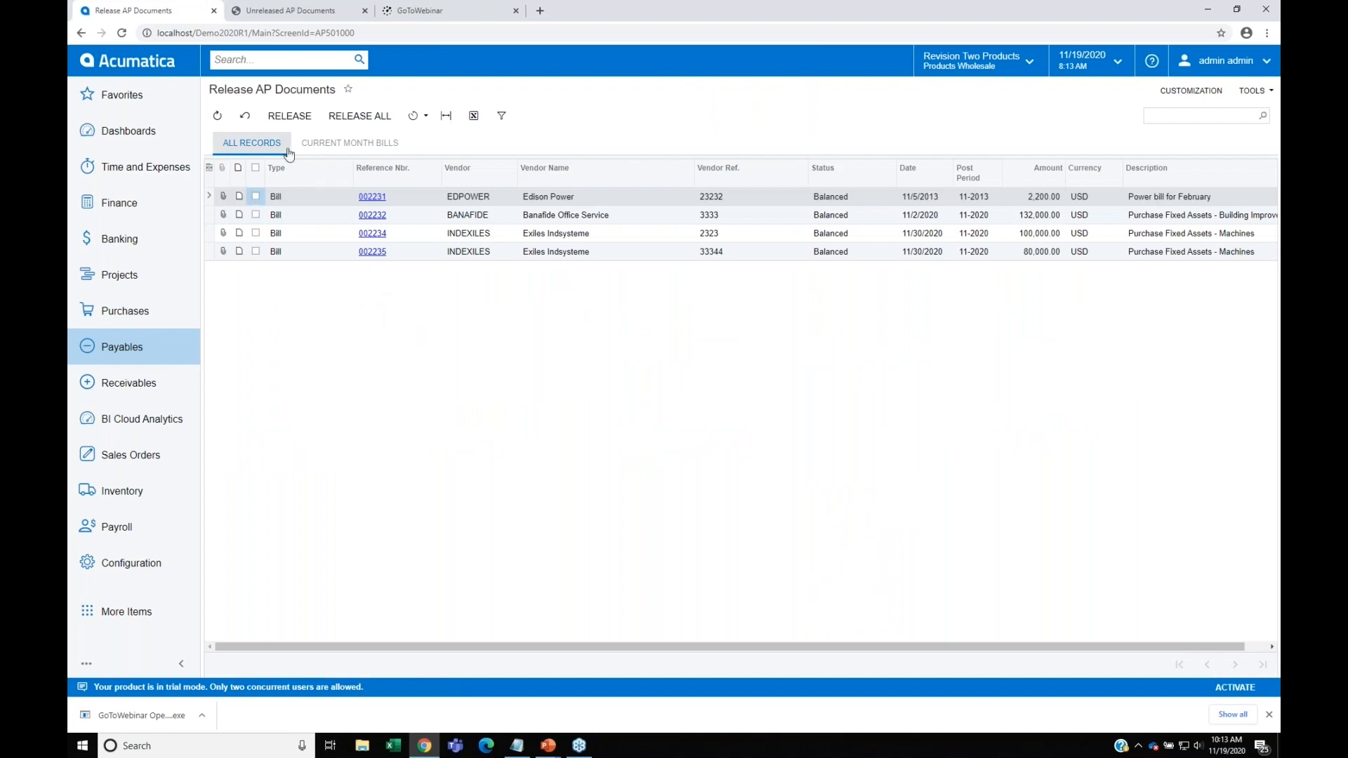
{"action": "left_click", "coordinate": [255, 197]}
{"action": "left_click", "coordinate": [256, 167]}
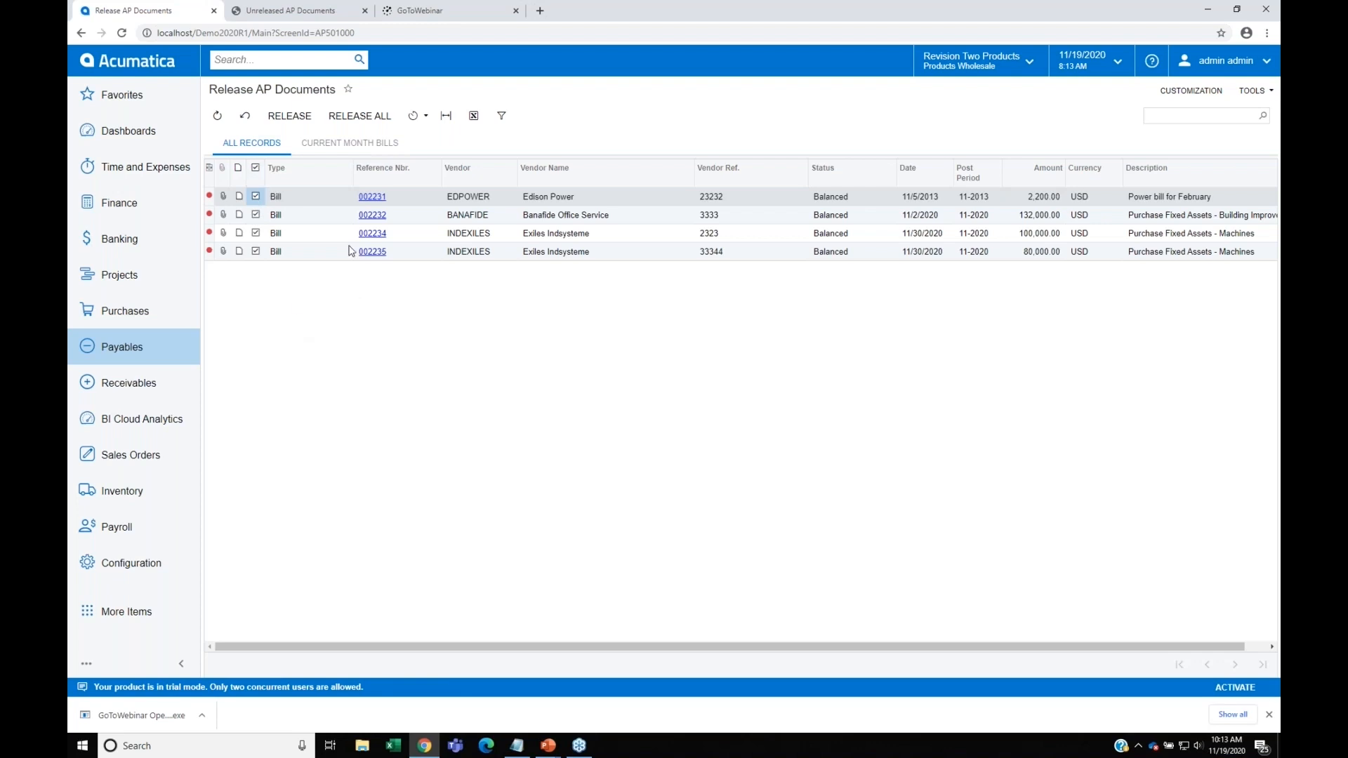
{"action": "left_click", "coordinate": [289, 116]}
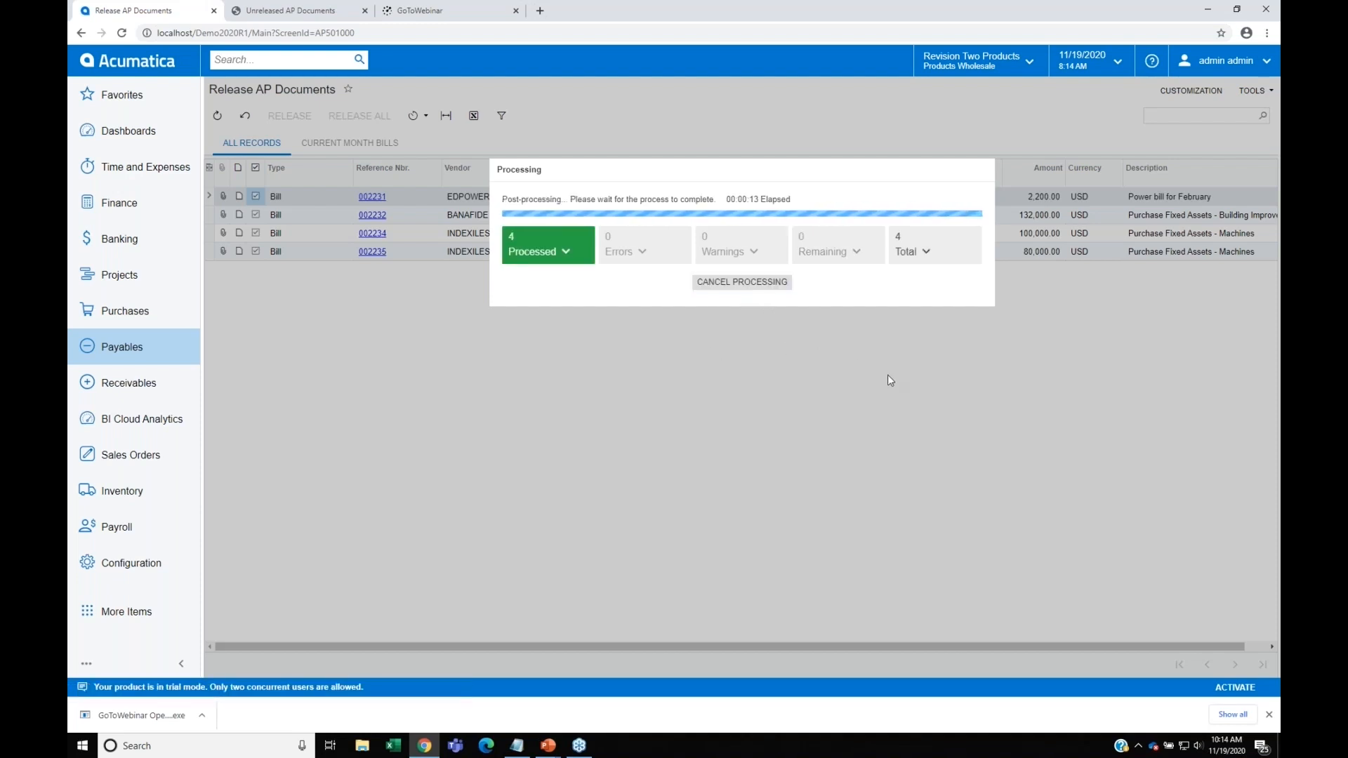
Step: Check November (11-2020) for unreleased payables documents and close that financial period in Payables
{"action": "left_click", "coordinate": [142, 349]}
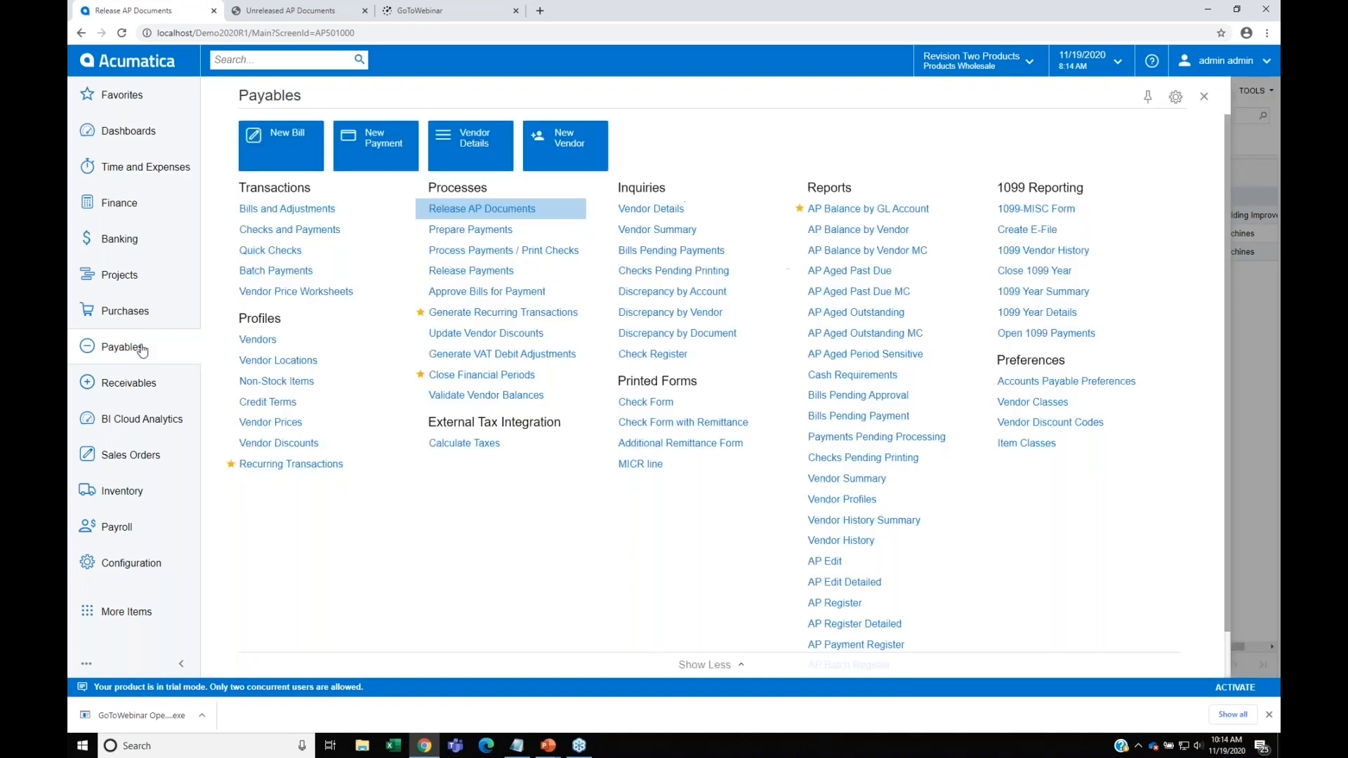
{"action": "left_click", "coordinate": [508, 380]}
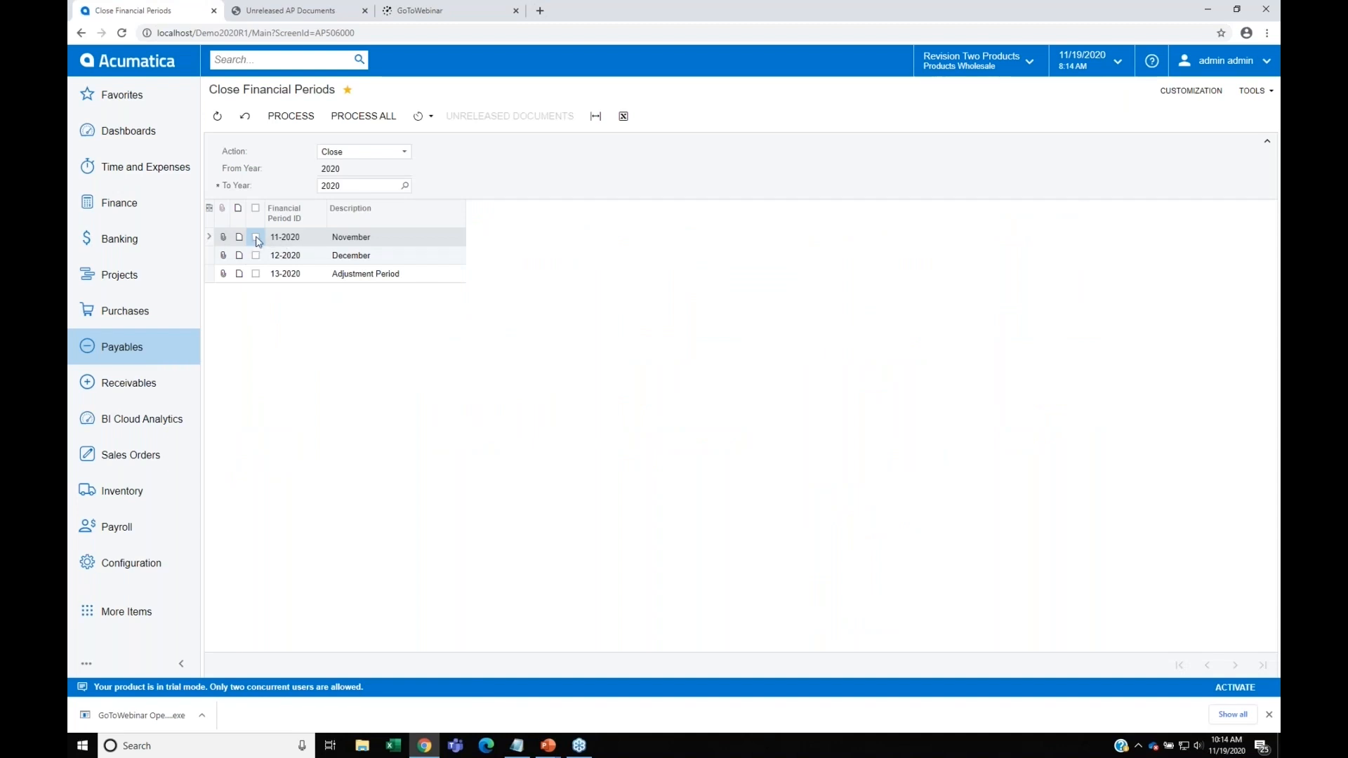
{"action": "left_click", "coordinate": [256, 238]}
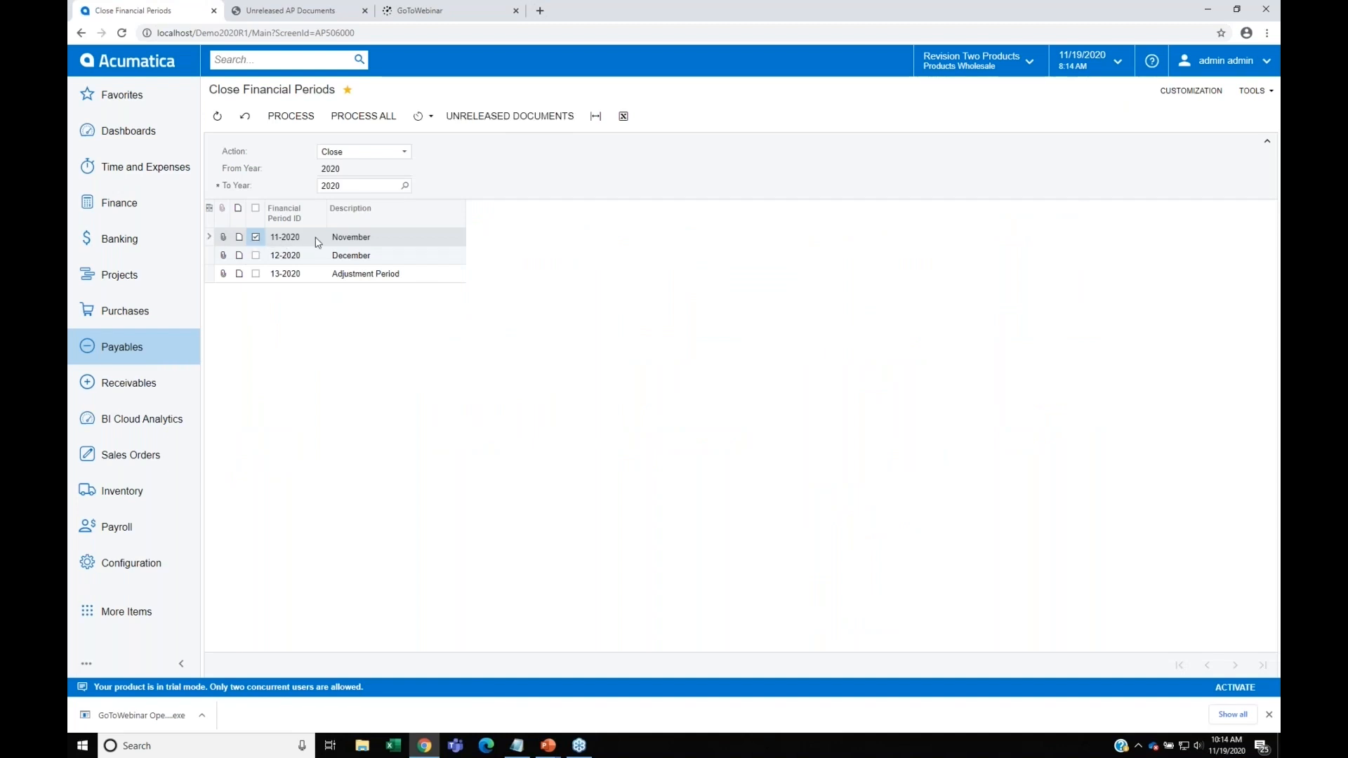
{"action": "left_click", "coordinate": [529, 124]}
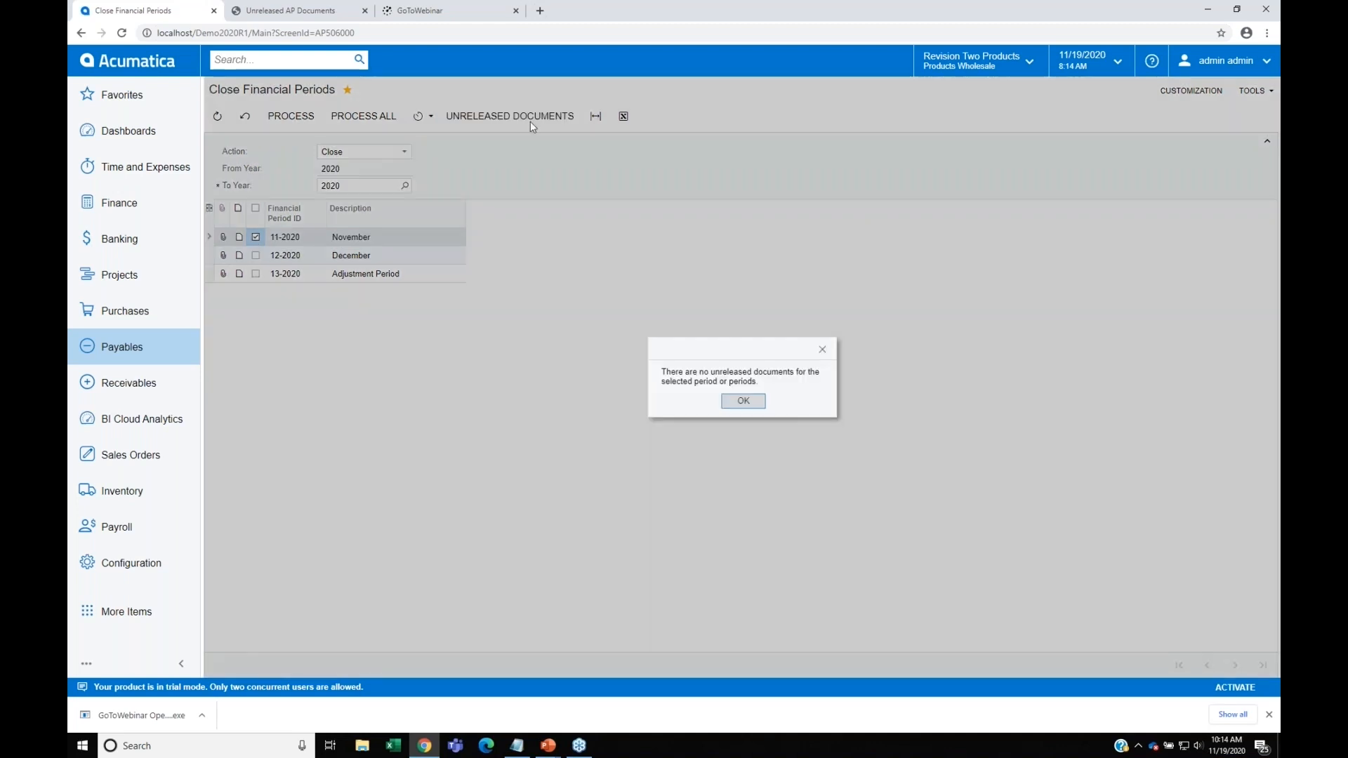
{"action": "left_click", "coordinate": [742, 401]}
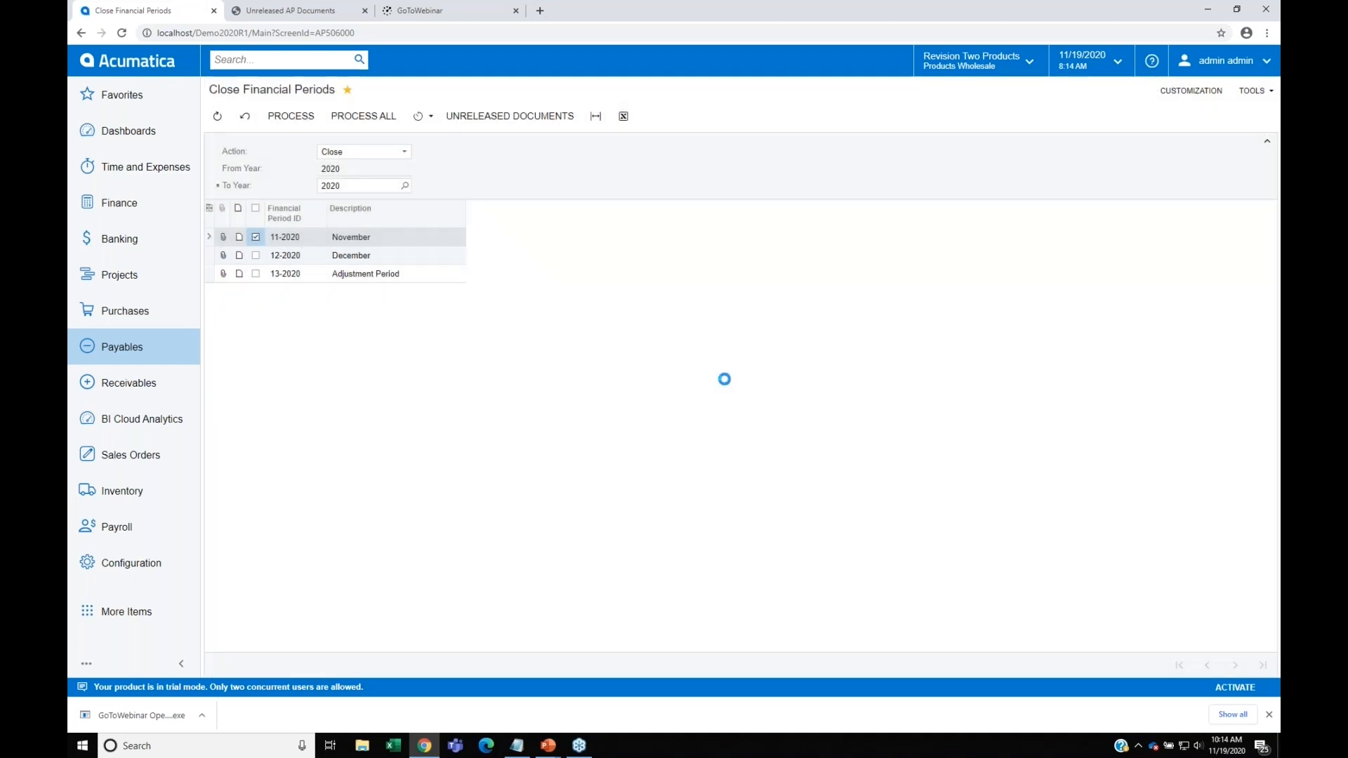
{"action": "left_click", "coordinate": [297, 117]}
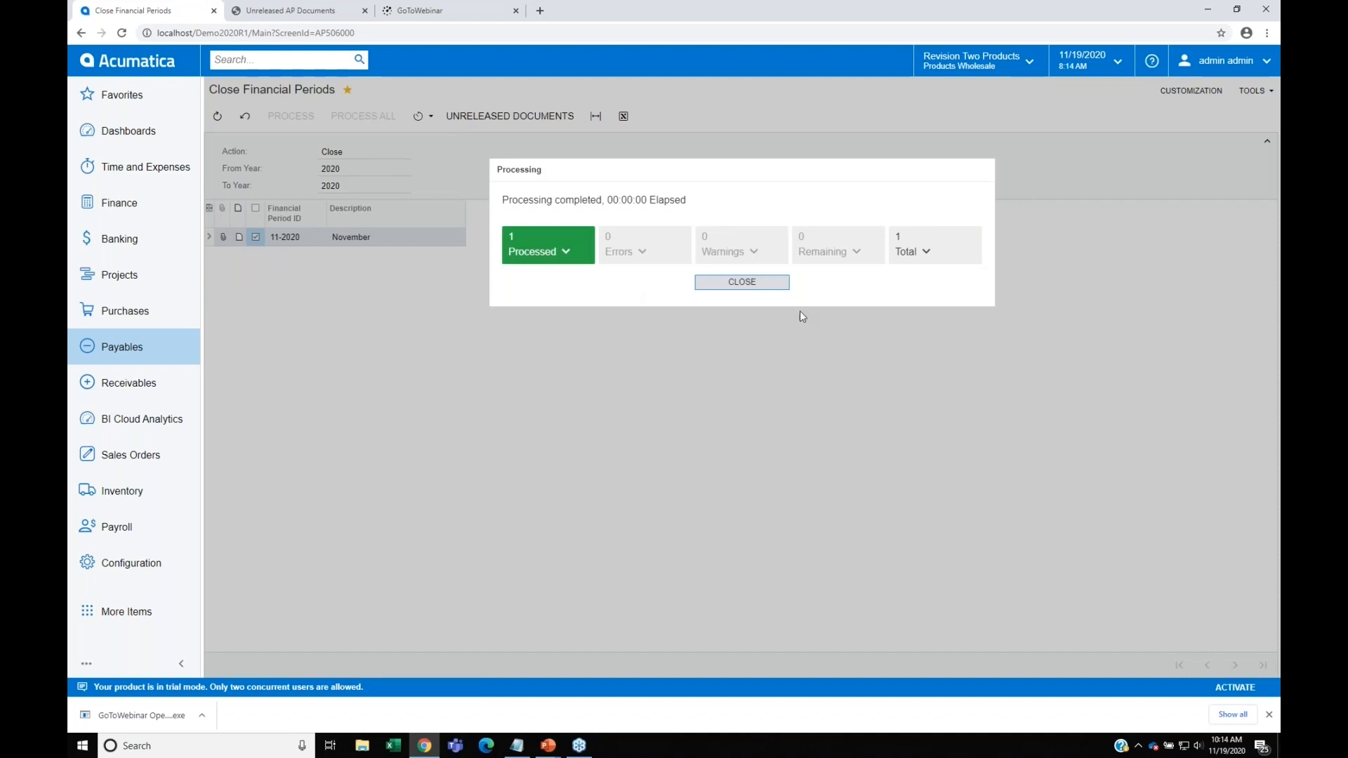
{"action": "left_click", "coordinate": [742, 282]}
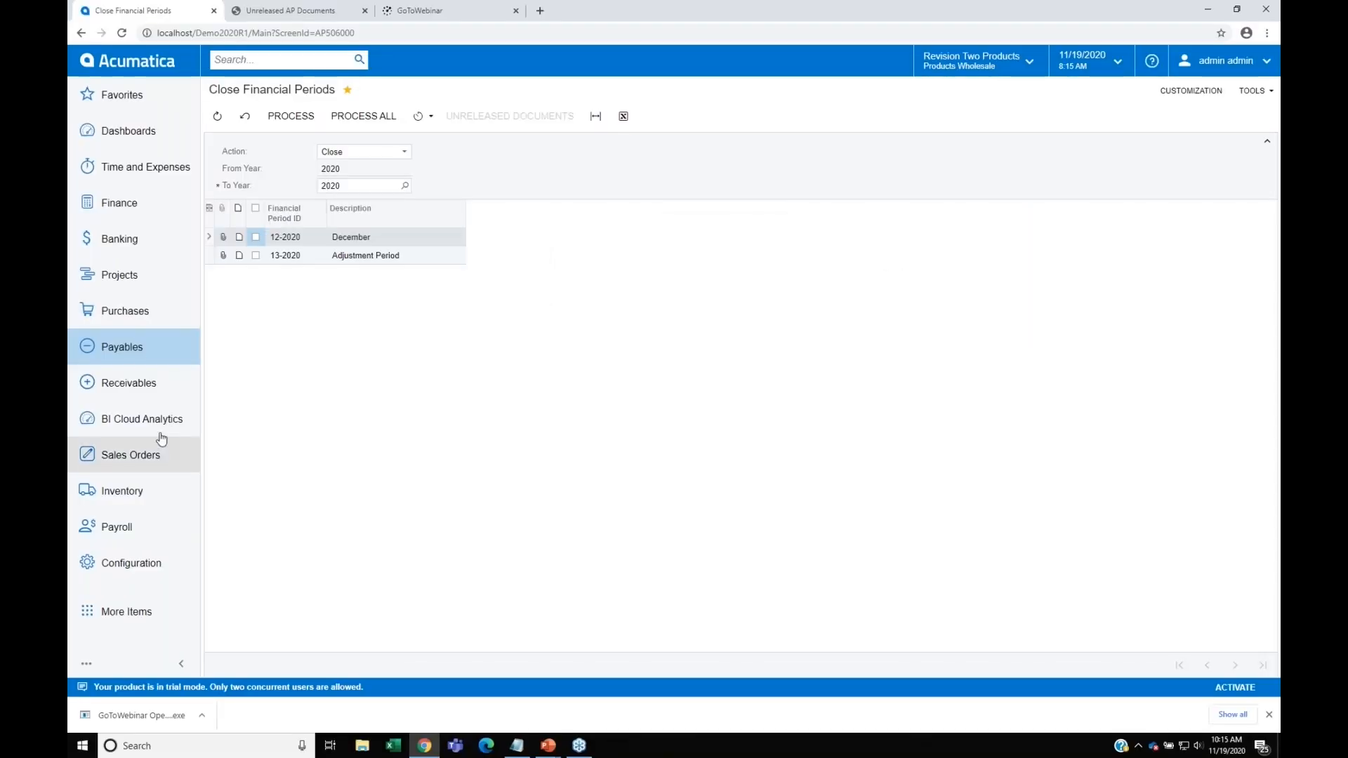
Step: Run recurring receivables schedule 000031 with an execution date of 11/30/2020
{"action": "left_click", "coordinate": [135, 387]}
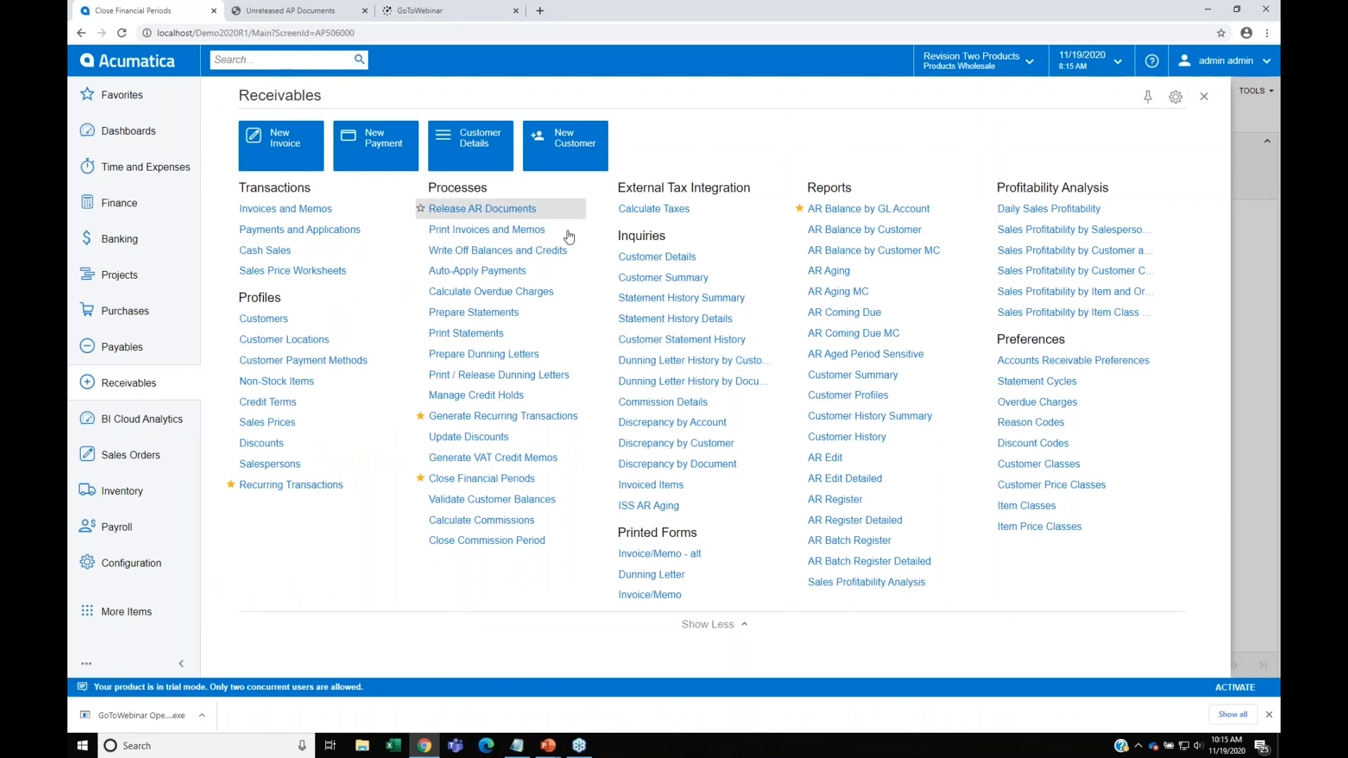
{"action": "left_click", "coordinate": [544, 418]}
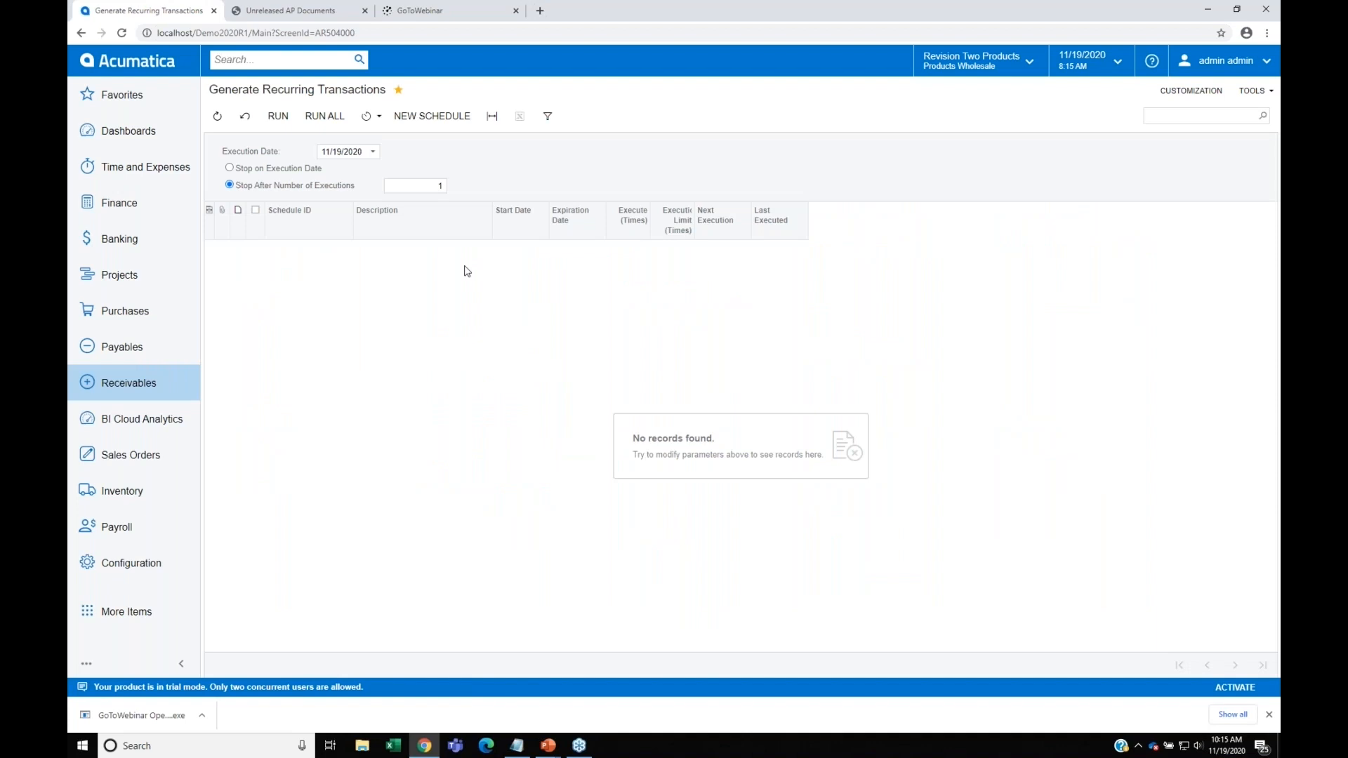
{"action": "left_click", "coordinate": [373, 152]}
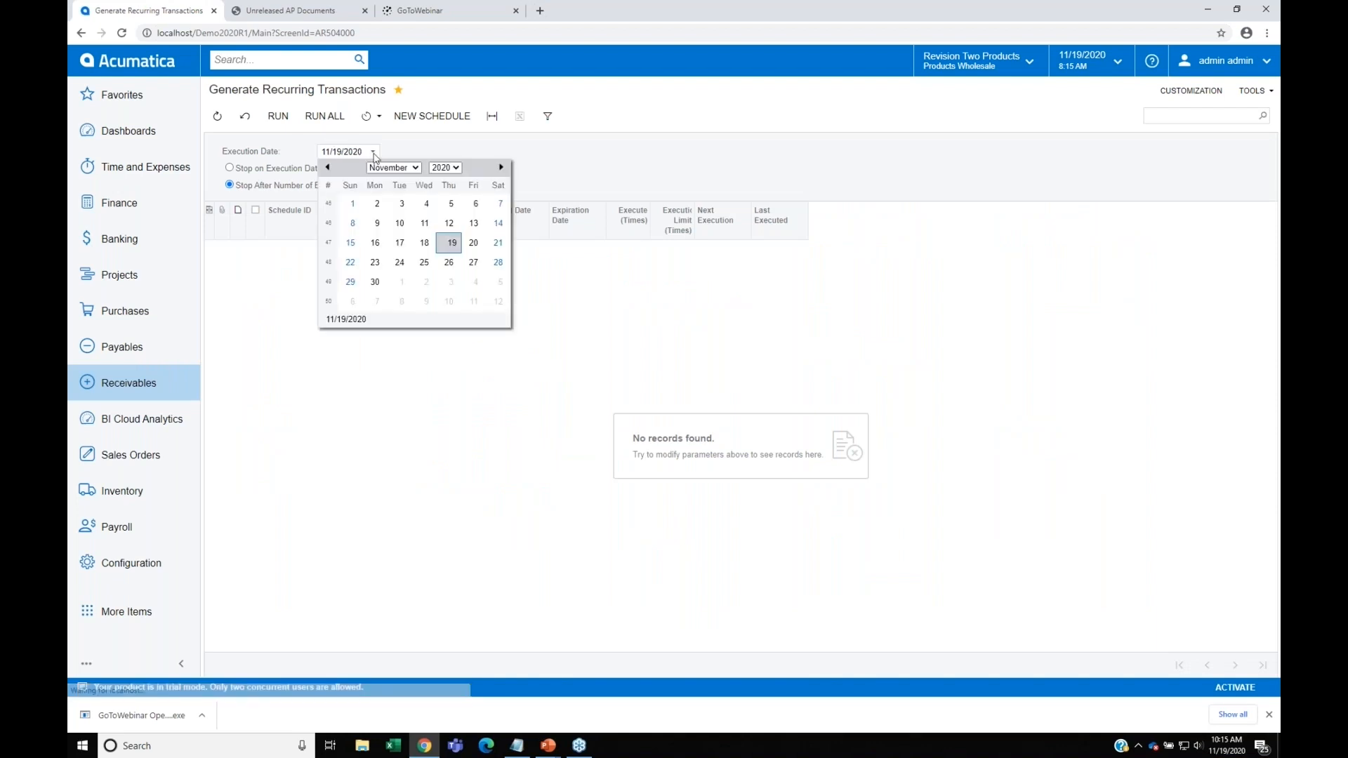
{"action": "left_click", "coordinate": [376, 283]}
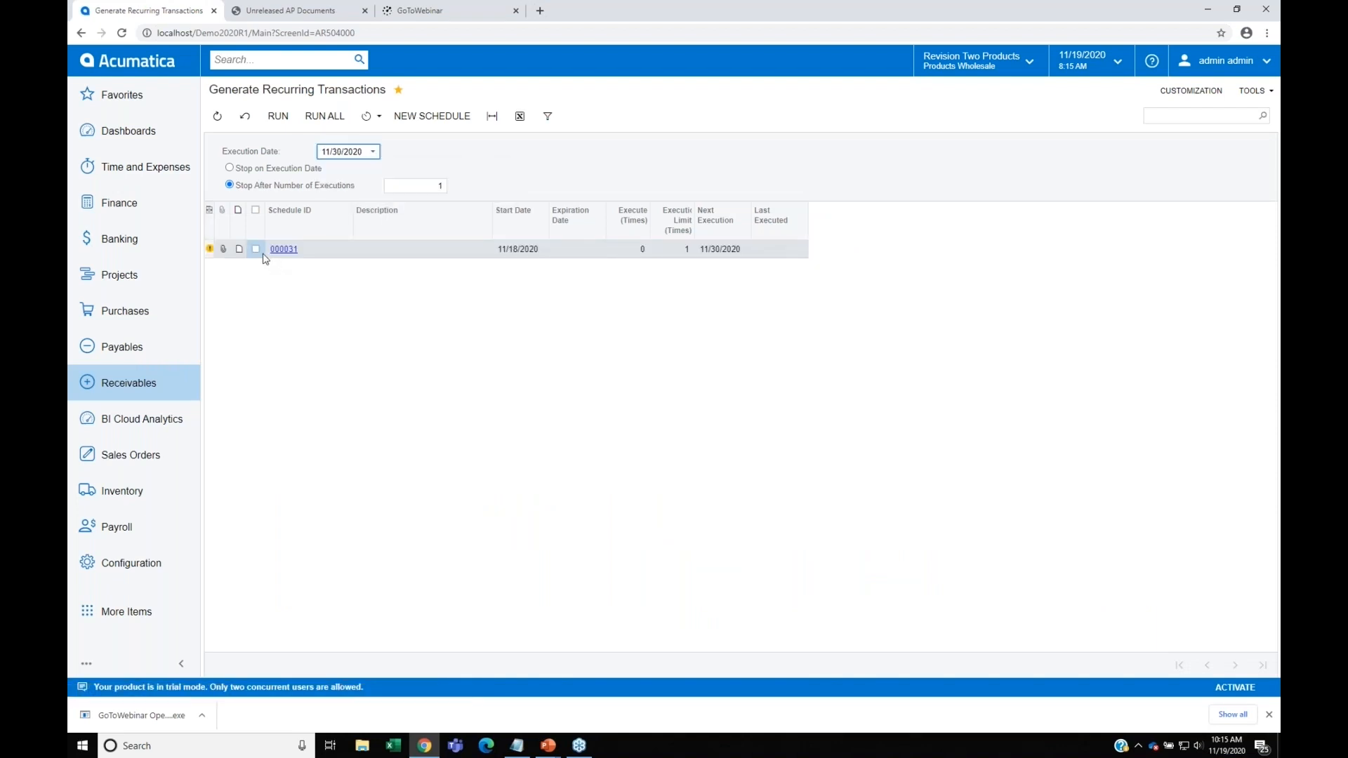
{"action": "left_click", "coordinate": [257, 251]}
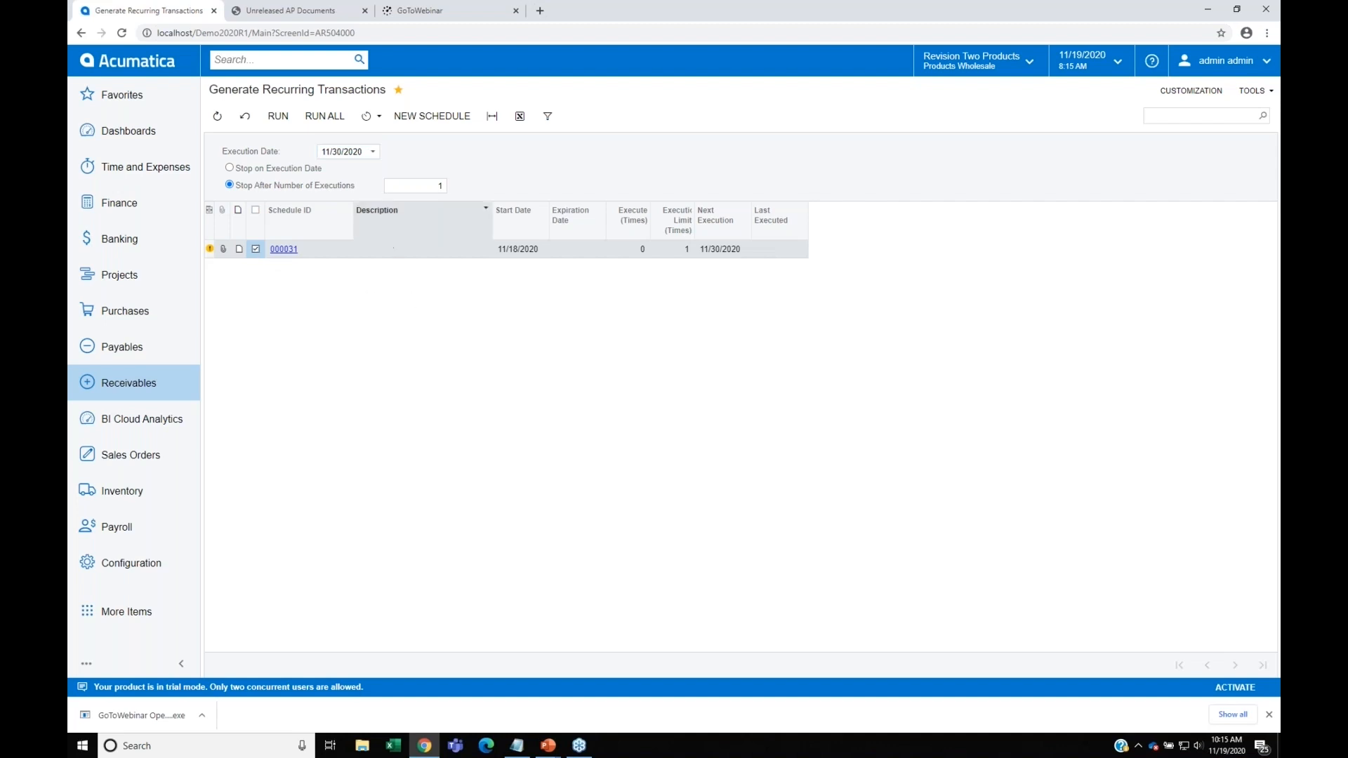
{"action": "left_click", "coordinate": [281, 120]}
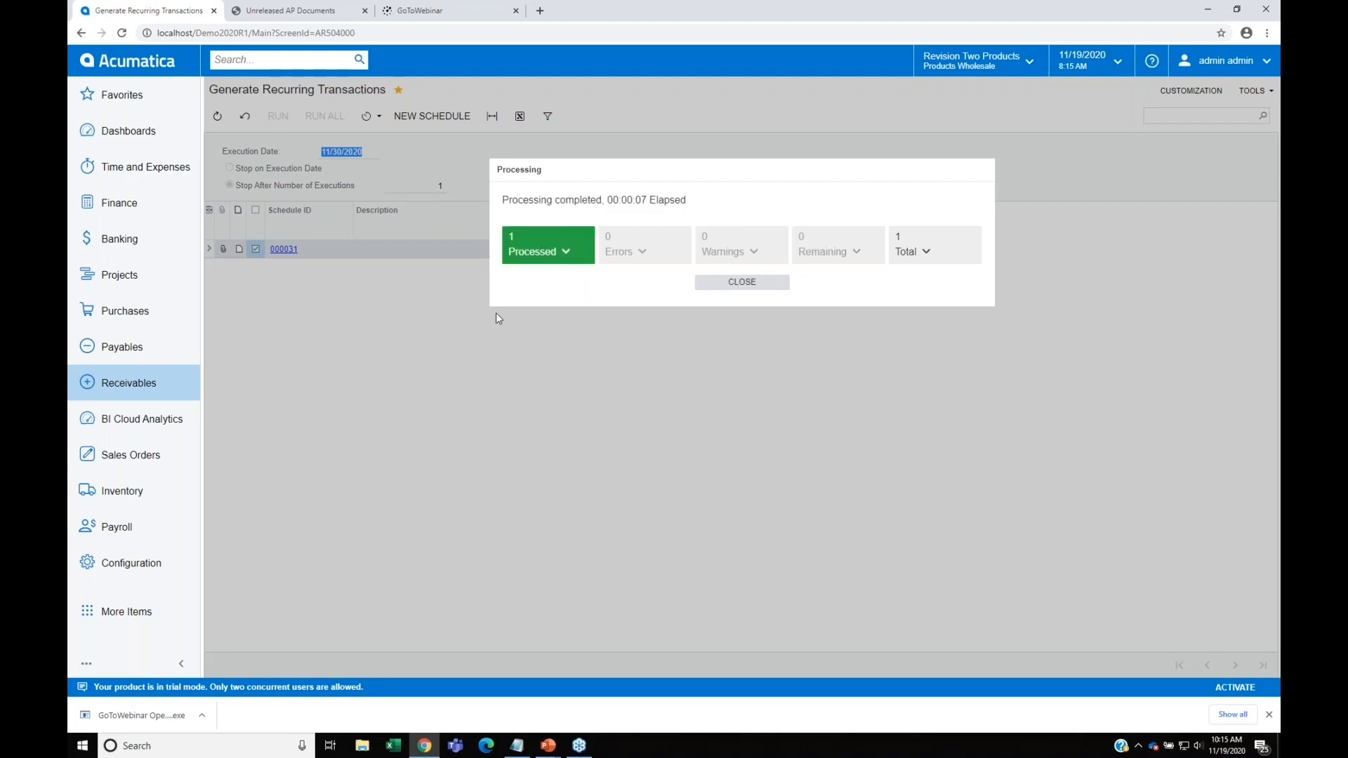
{"action": "left_click", "coordinate": [749, 284]}
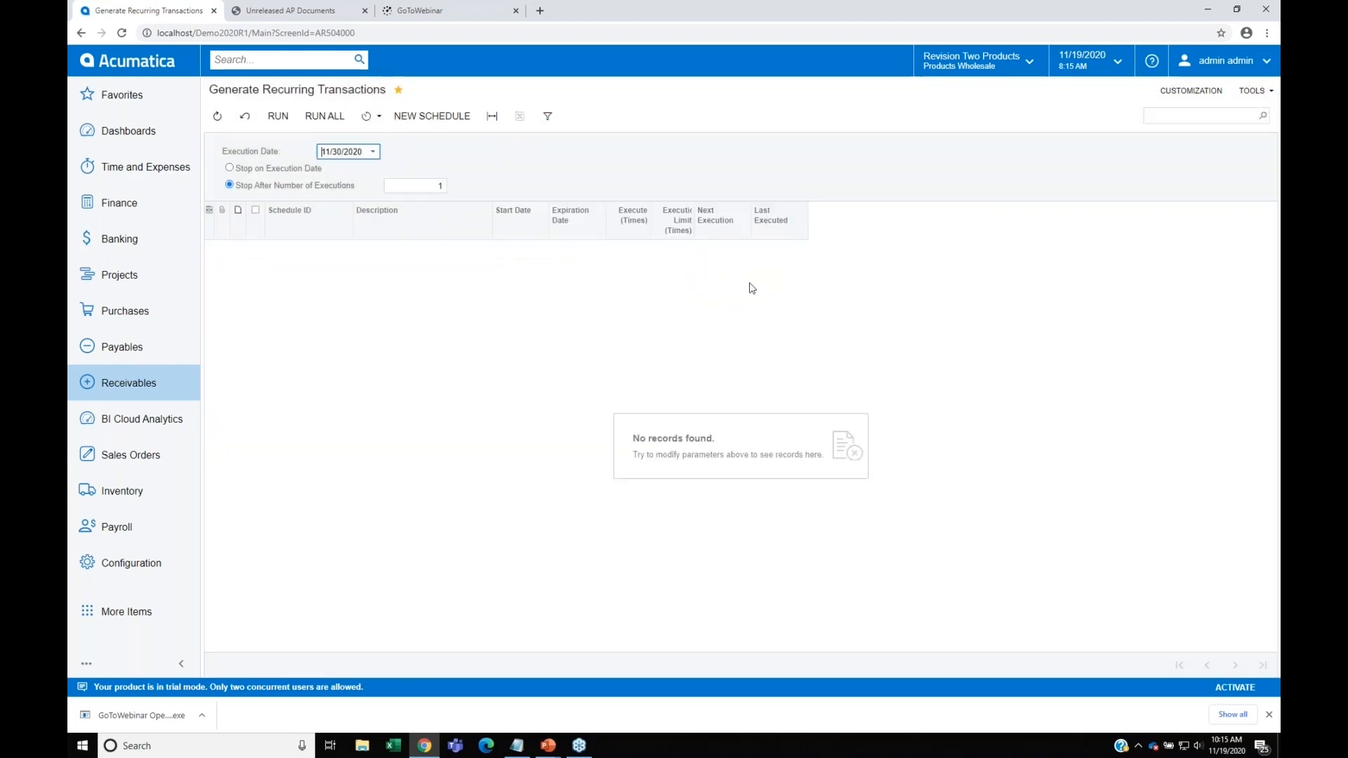
Step: Release all the listed invoices in the receivables Release AR Documents form
{"action": "left_click", "coordinate": [181, 394]}
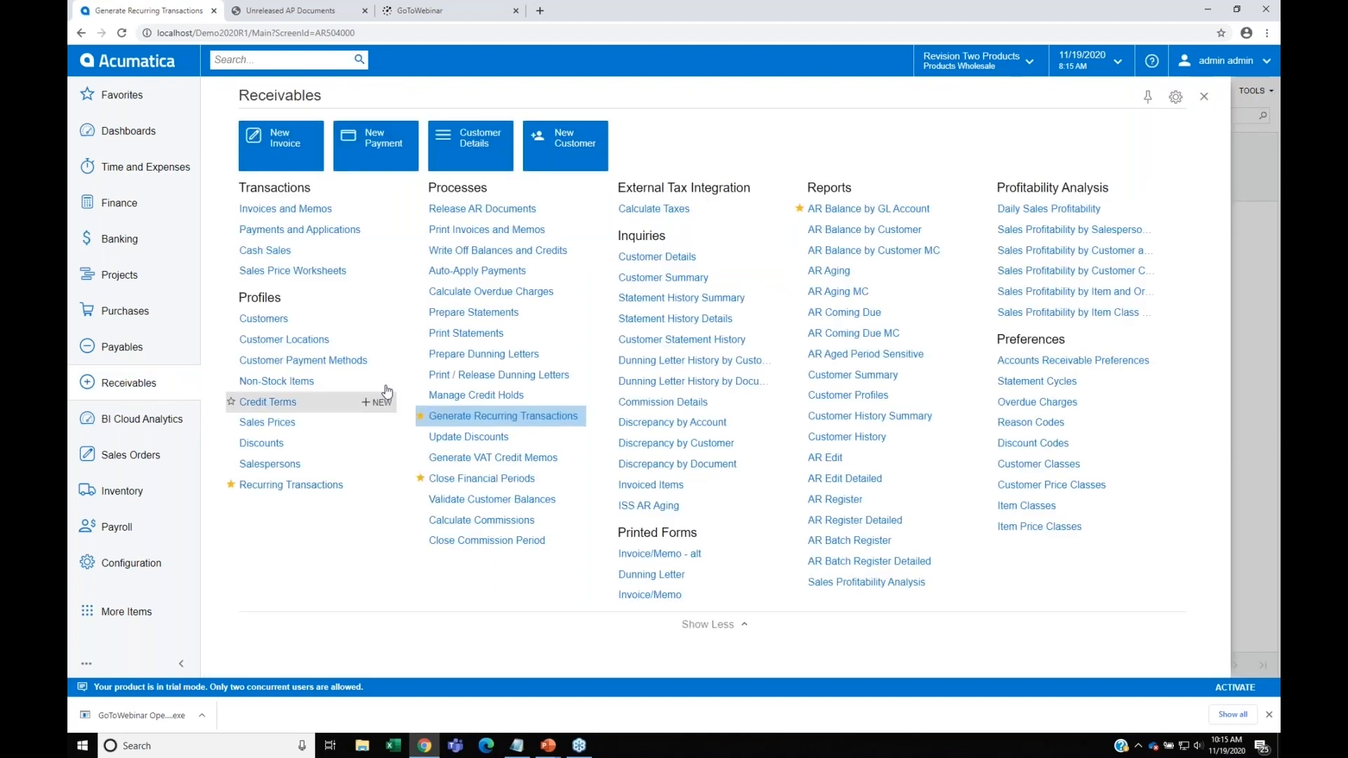
{"action": "left_click", "coordinate": [470, 211]}
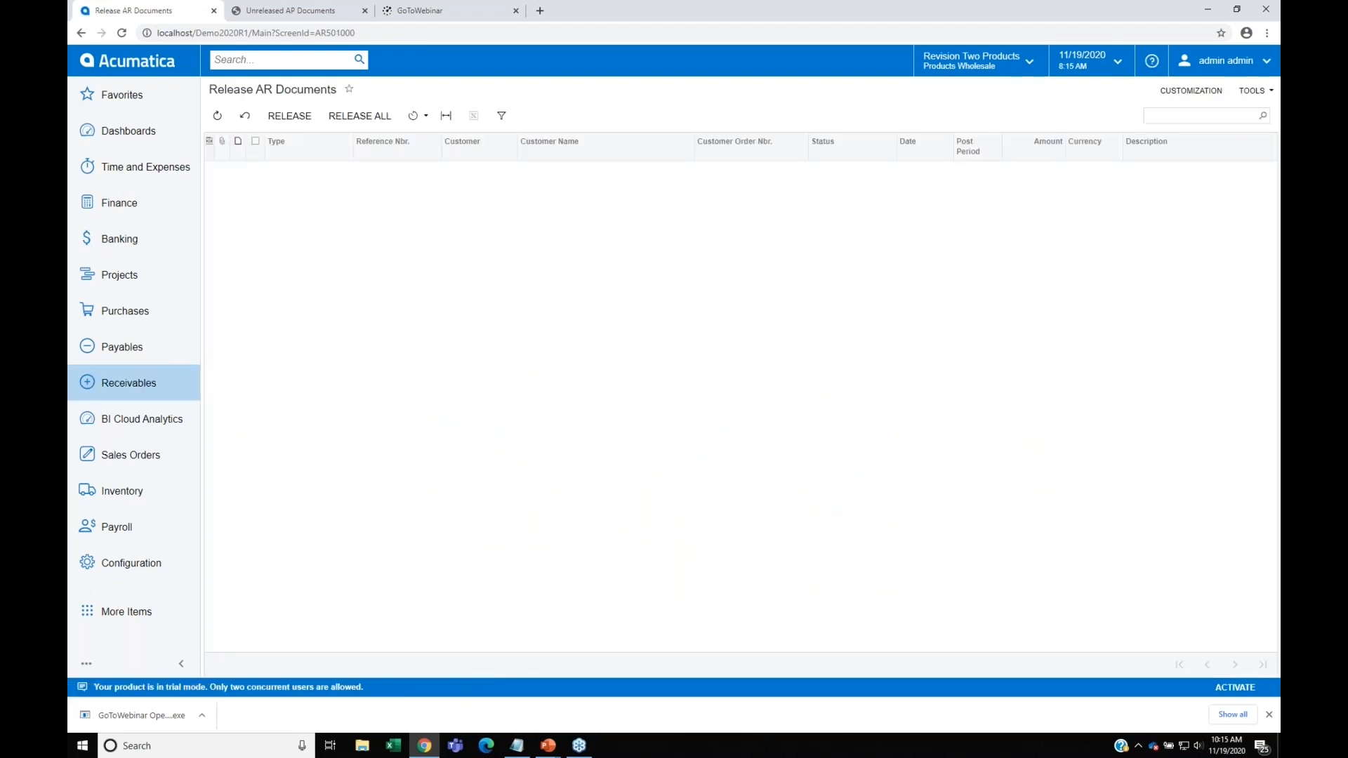
{"action": "left_click", "coordinate": [256, 141]}
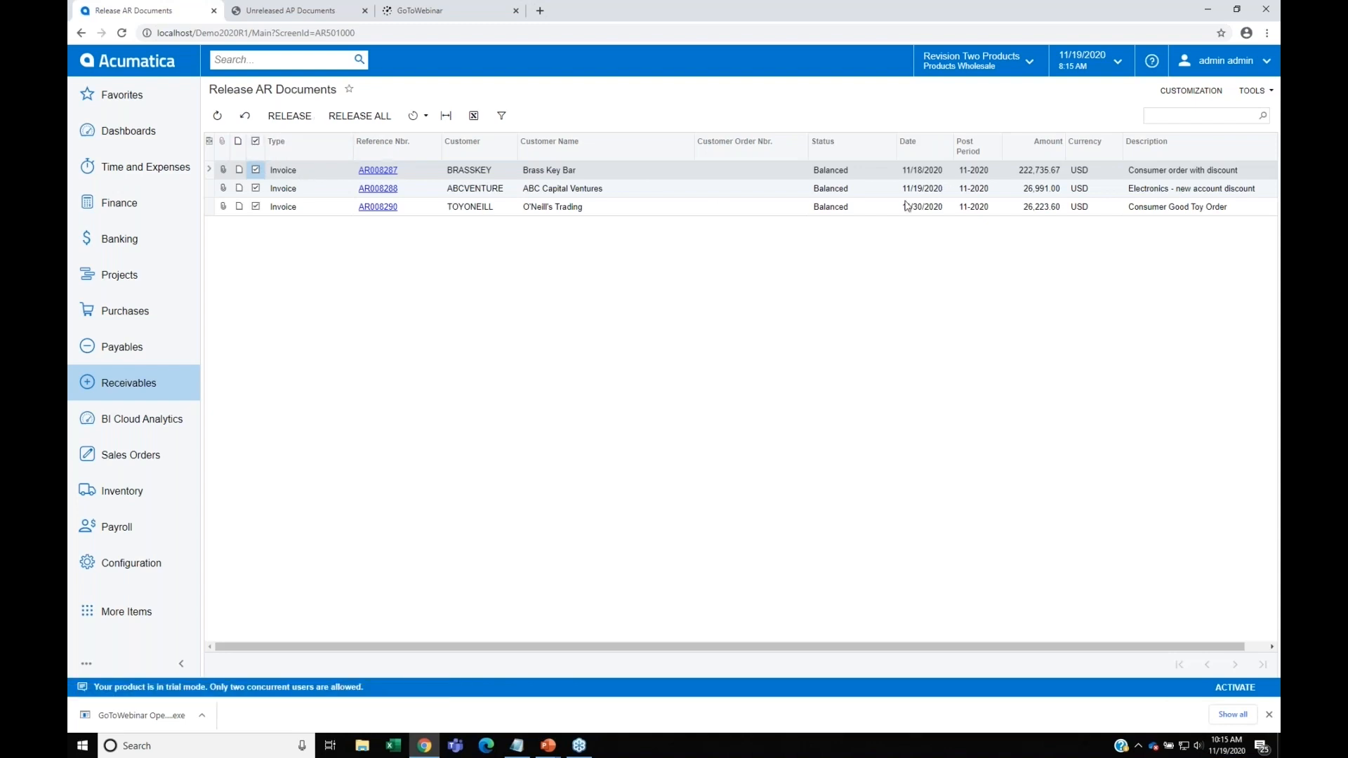
{"action": "left_click", "coordinate": [288, 116]}
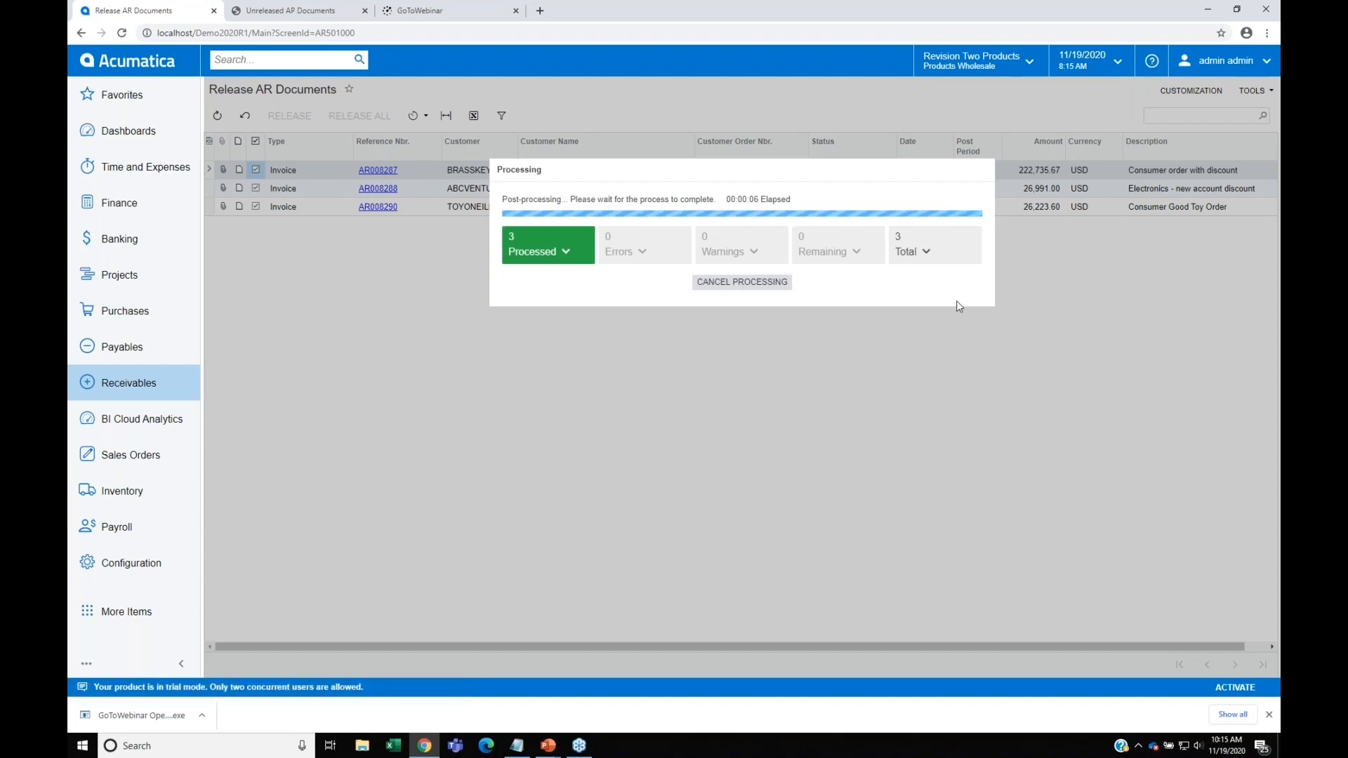
{"action": "left_click", "coordinate": [744, 284]}
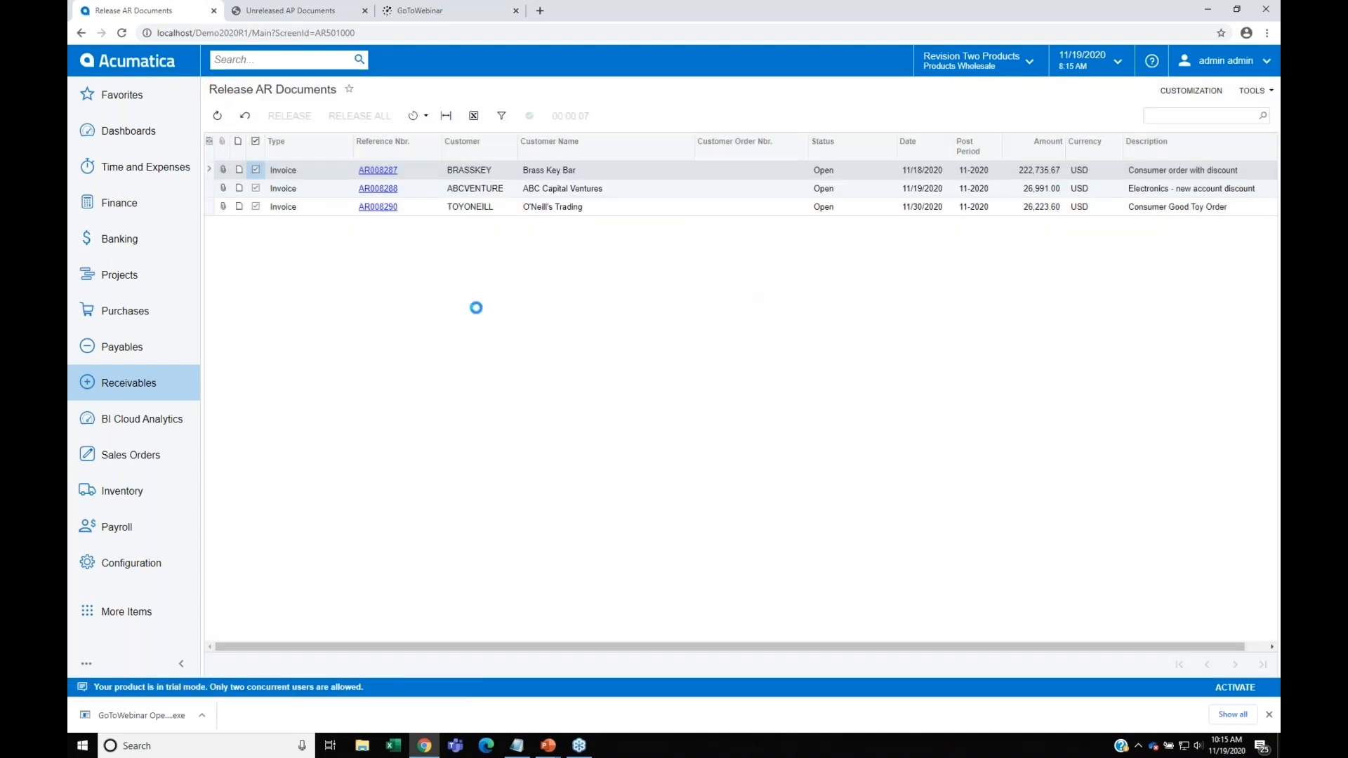
Step: Run the AR Balance by GL Account report for period 11-2020 in Open Documents format and view the account total on its last page
{"action": "left_click", "coordinate": [166, 384]}
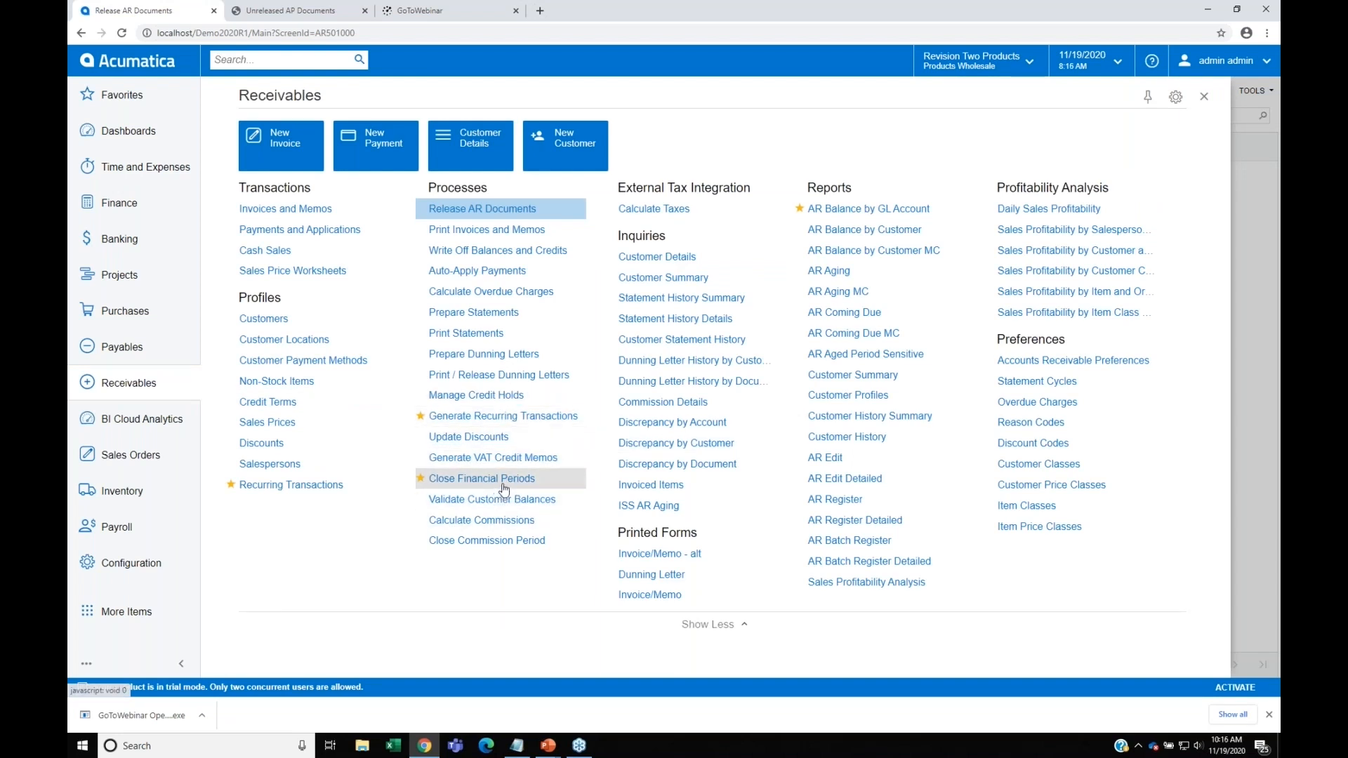
{"action": "left_click", "coordinate": [851, 214]}
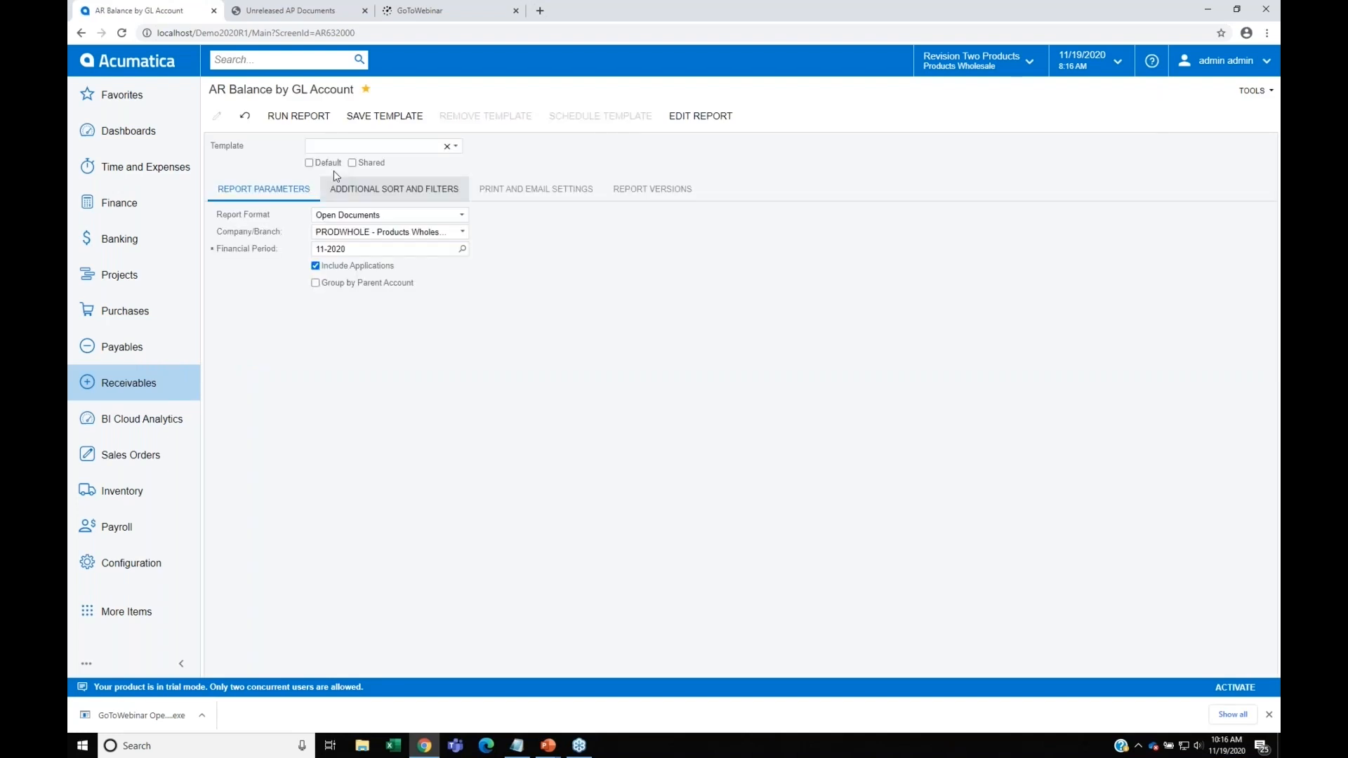
{"action": "left_click", "coordinate": [320, 117]}
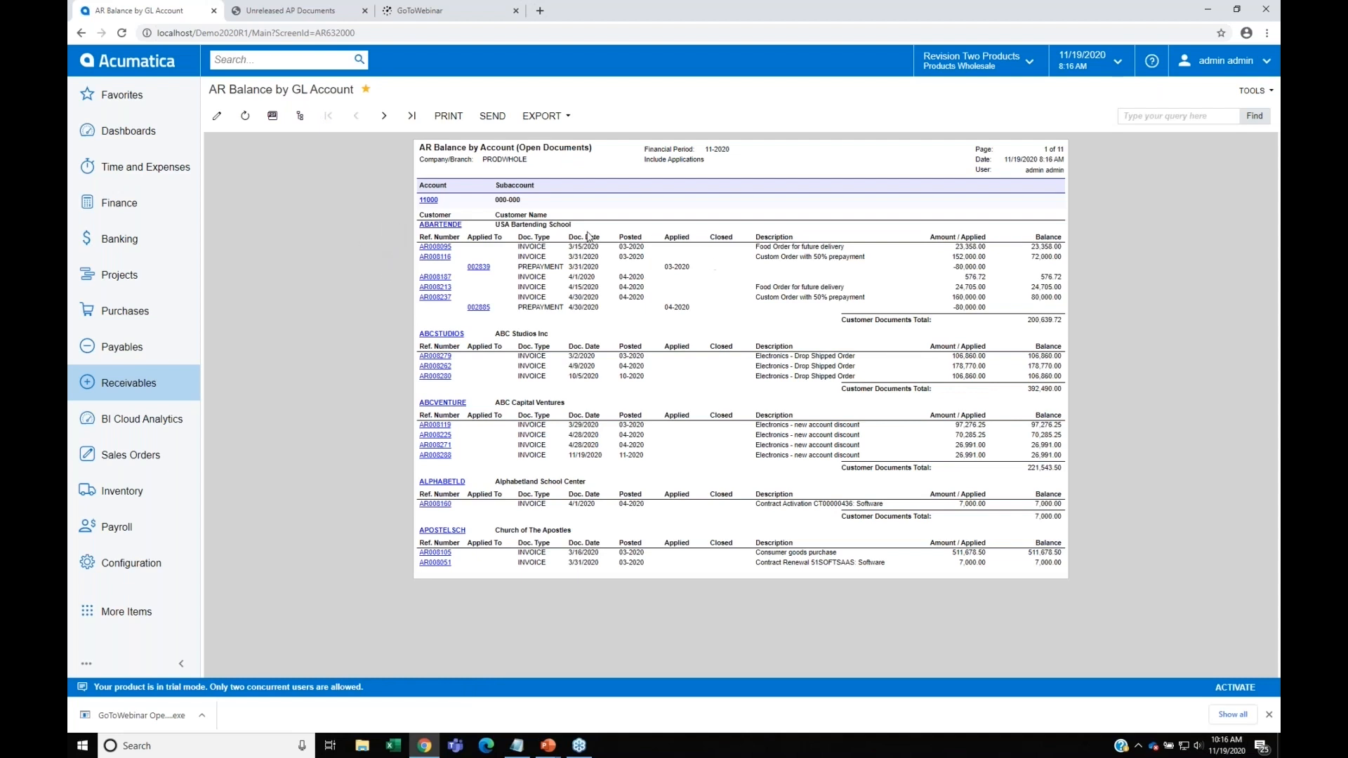
{"action": "left_click", "coordinate": [412, 120]}
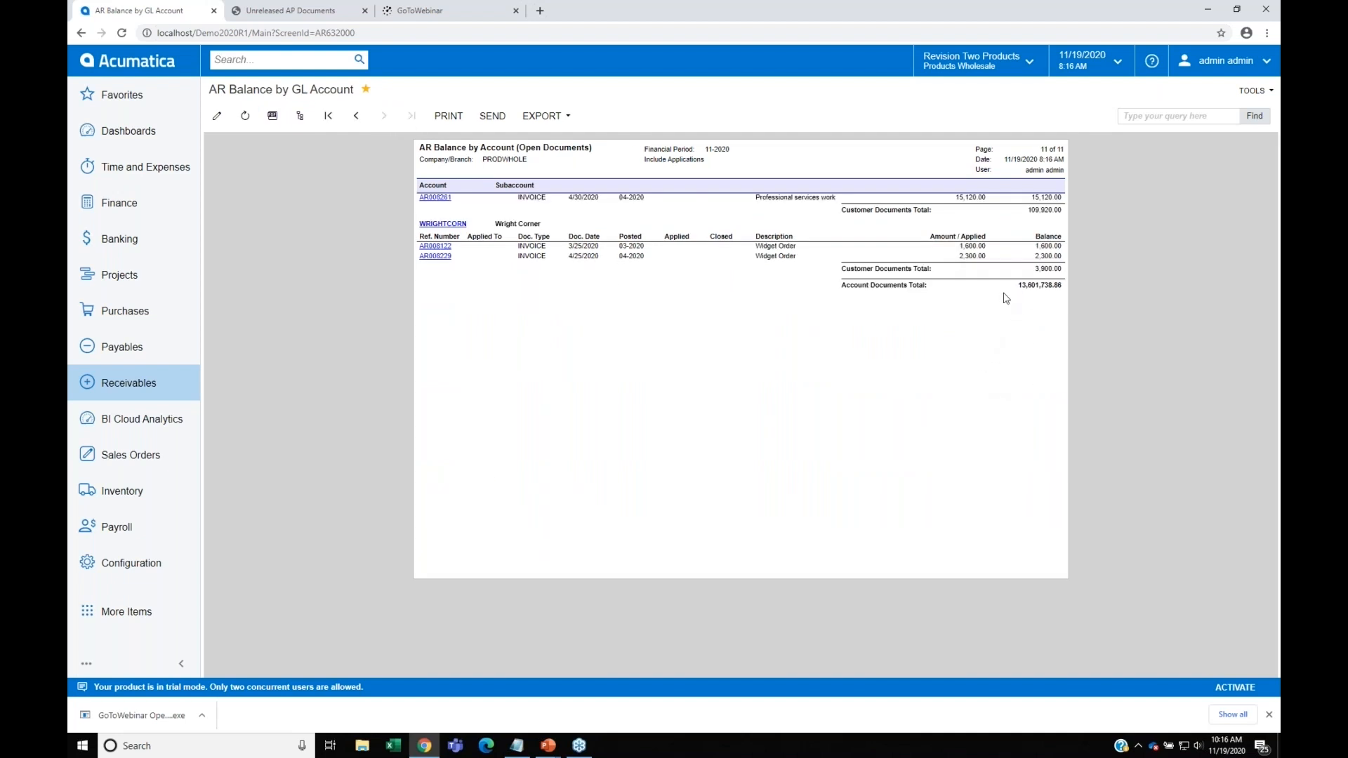
Step: Browse the report's customer groups under receivables account 11000
{"action": "left_click", "coordinate": [300, 120]}
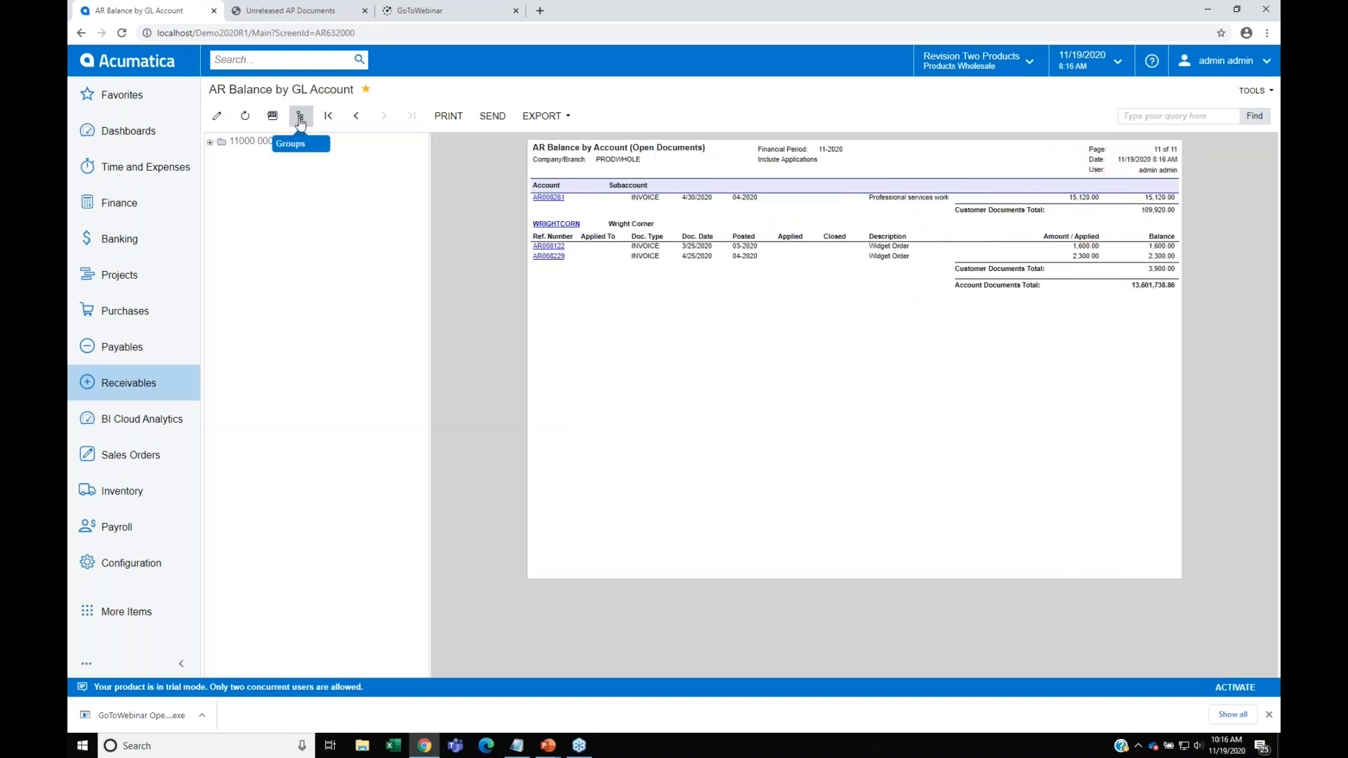
{"action": "left_click", "coordinate": [210, 143]}
{"action": "scroll", "coordinate": [313, 340], "scroll_direction": "down", "scroll_amount": 3}
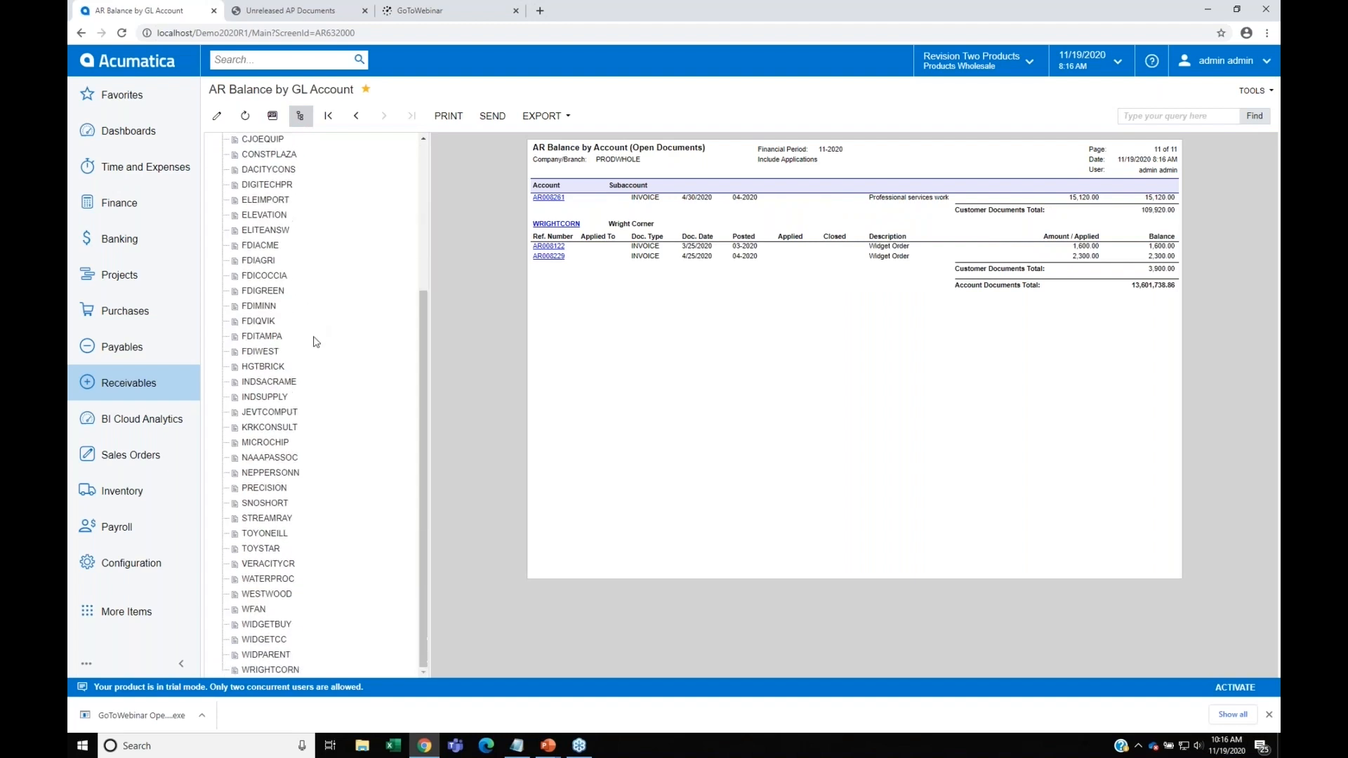
{"action": "scroll", "coordinate": [322, 341], "scroll_direction": "up", "scroll_amount": 3}
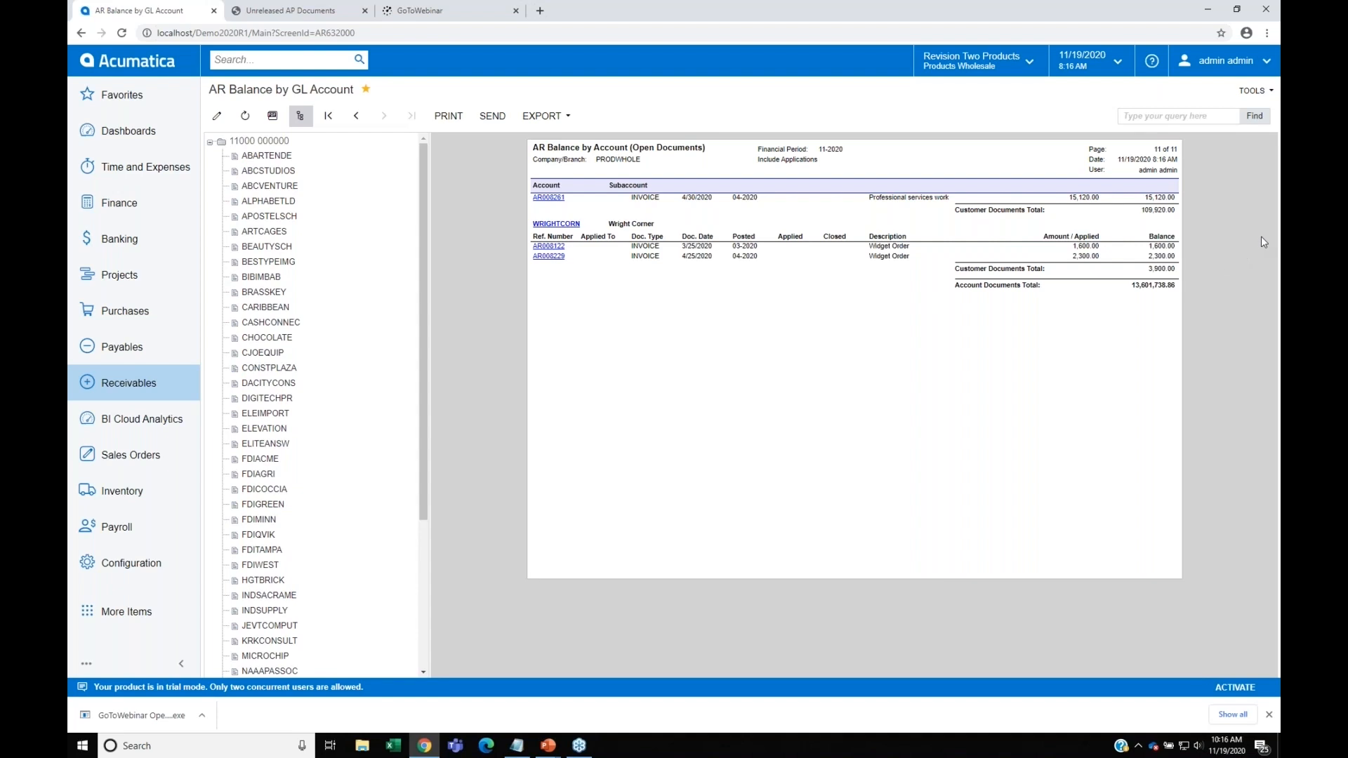
{"action": "left_click", "coordinate": [595, 226]}
{"action": "left_click", "coordinate": [301, 116]}
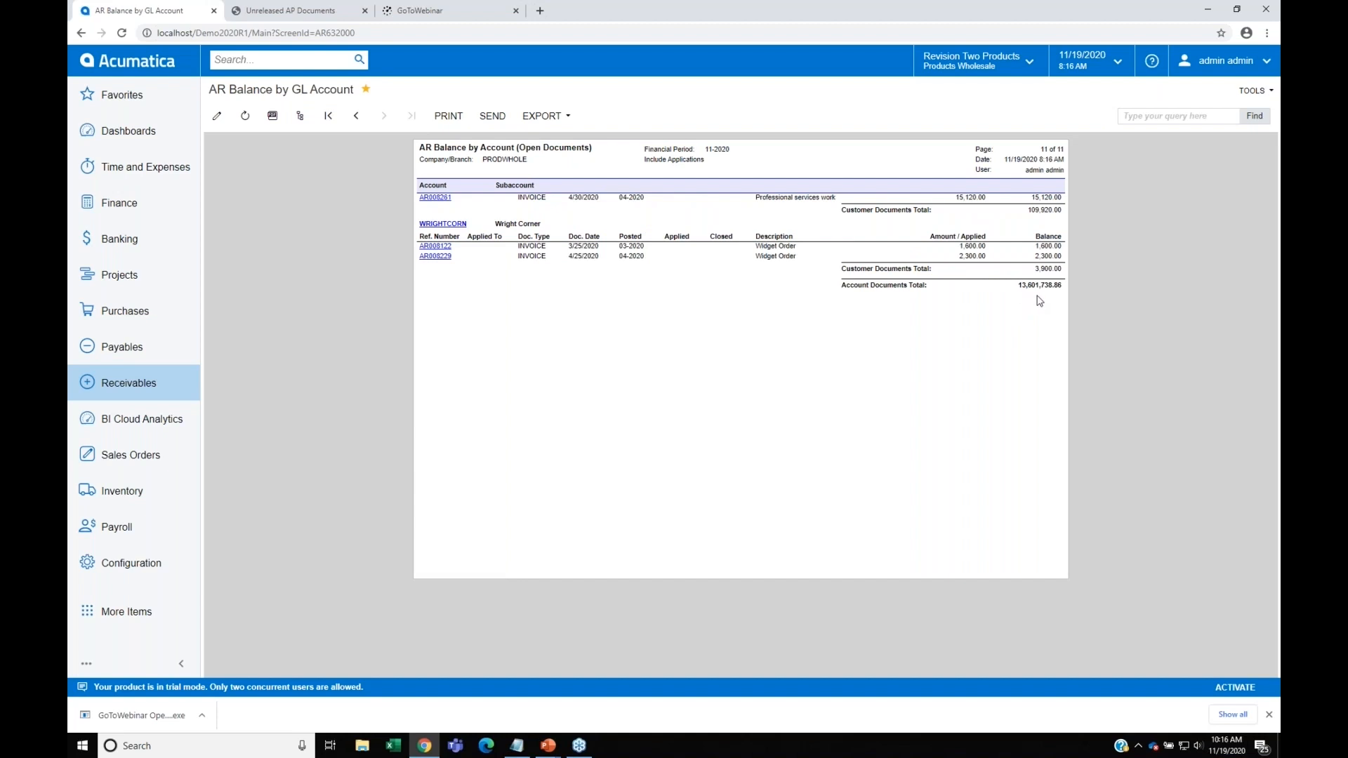
{"action": "left_click", "coordinate": [300, 116]}
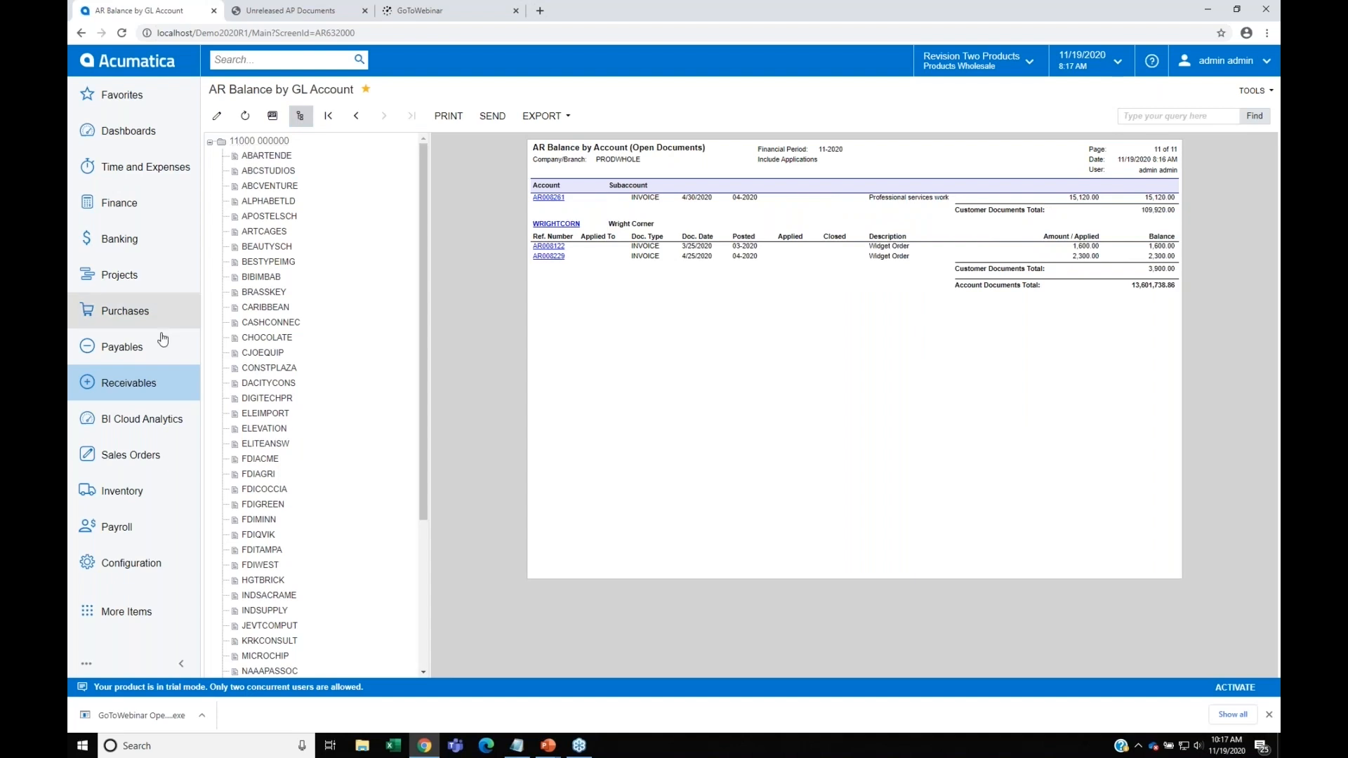
Step: Look up the November 2020 Account Details in Finance for account 11000 Accounts Receivable to compare its ending balance with the report
{"action": "left_click", "coordinate": [124, 205]}
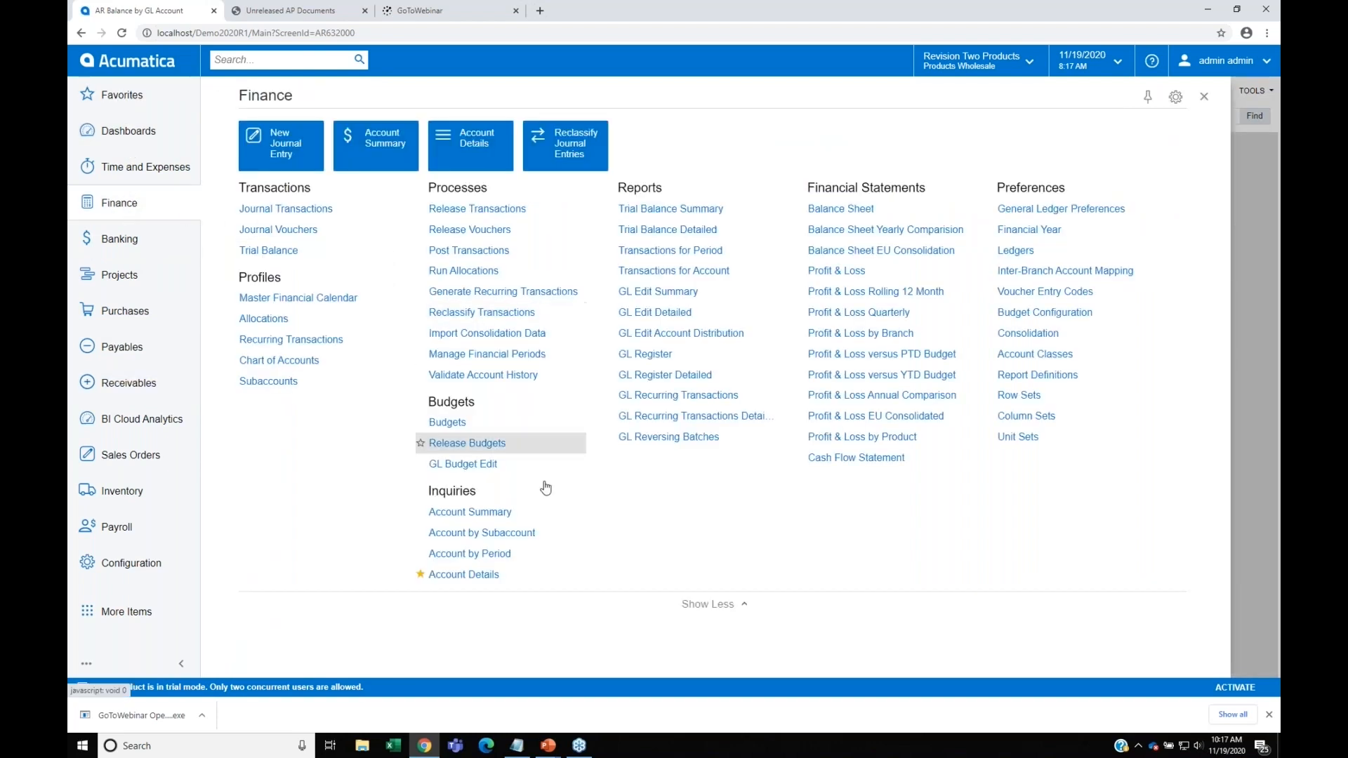
{"action": "left_click", "coordinate": [464, 576]}
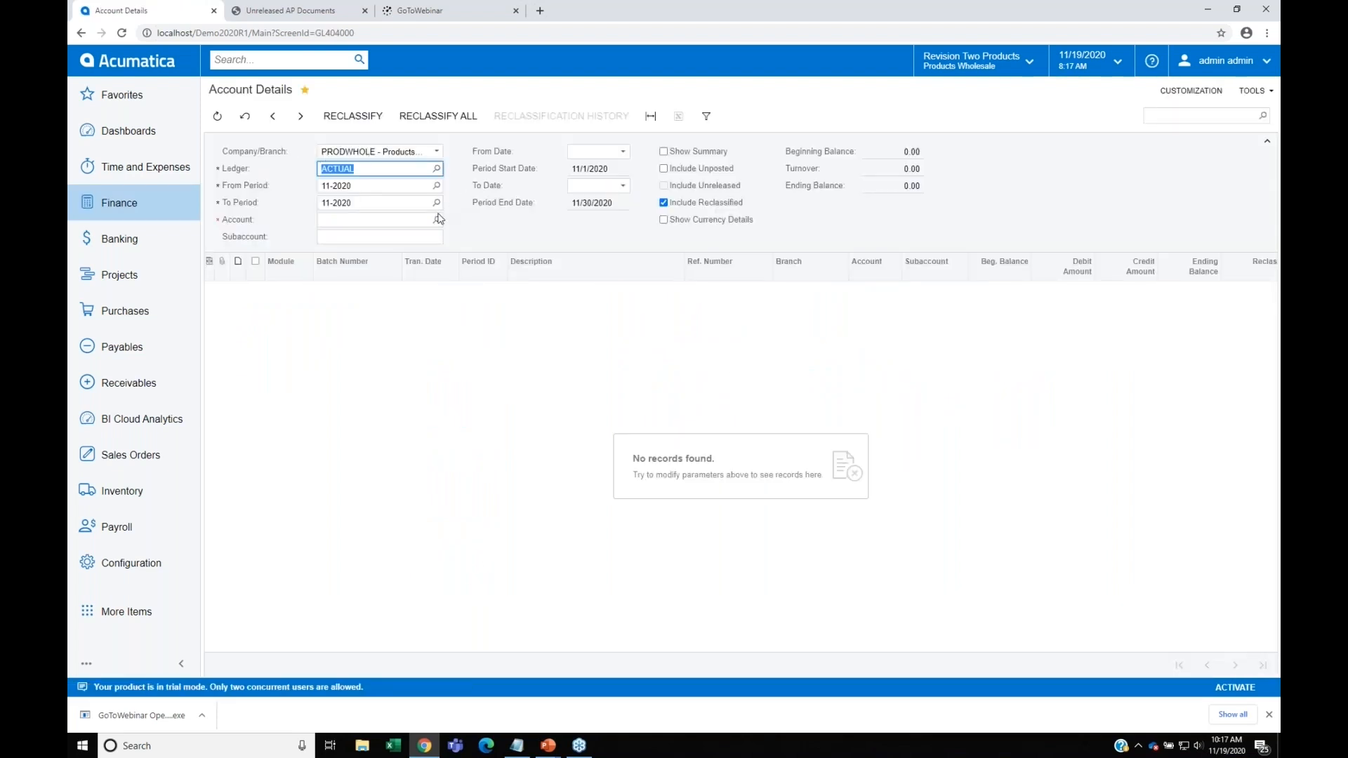
{"action": "left_click", "coordinate": [436, 219]}
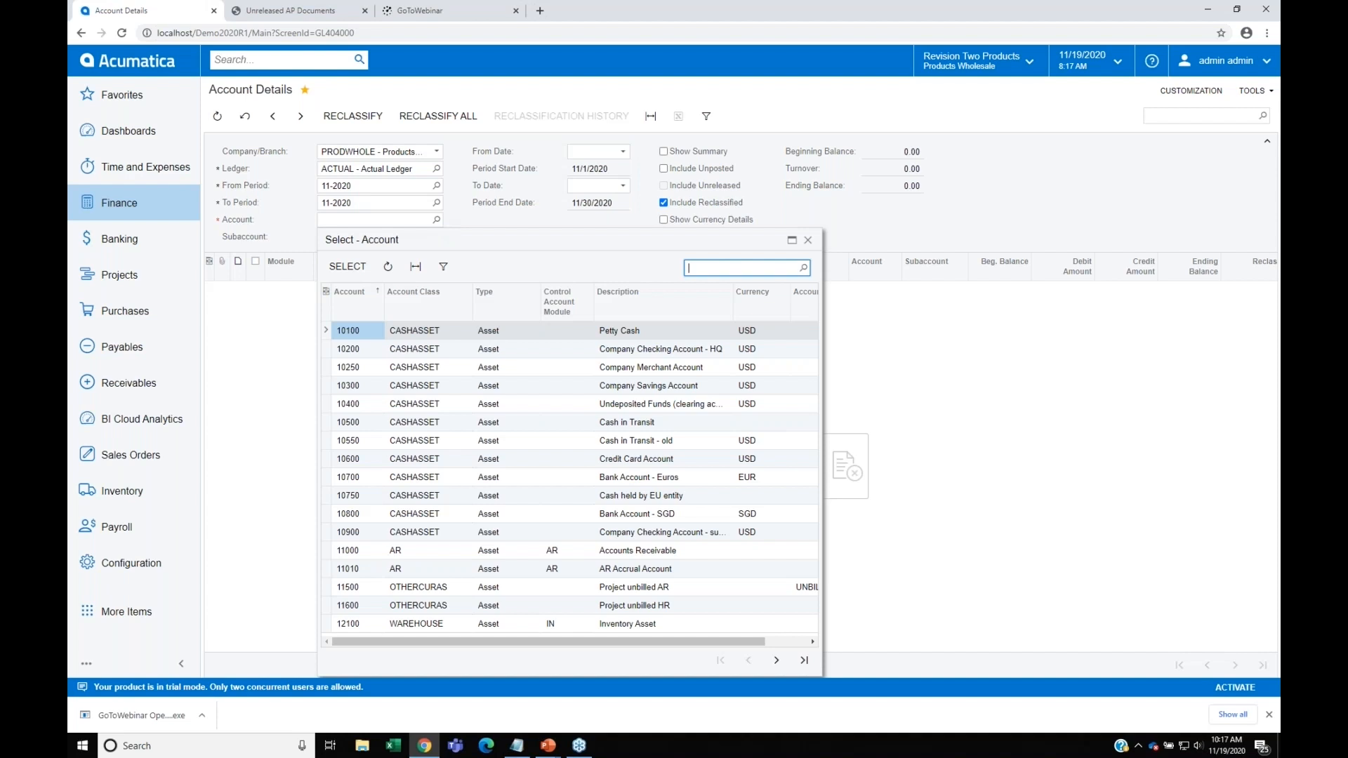
{"action": "left_click", "coordinate": [434, 354]}
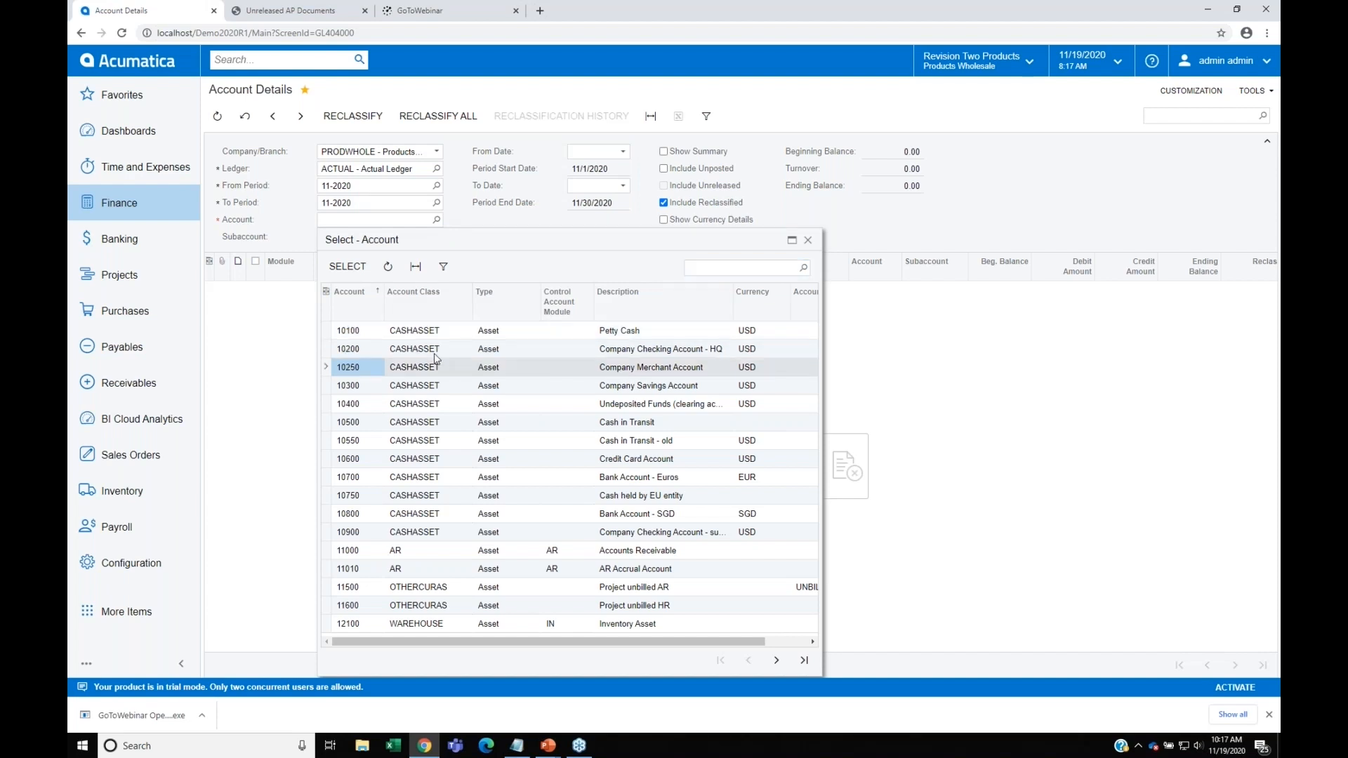
{"action": "left_click", "coordinate": [426, 551]}
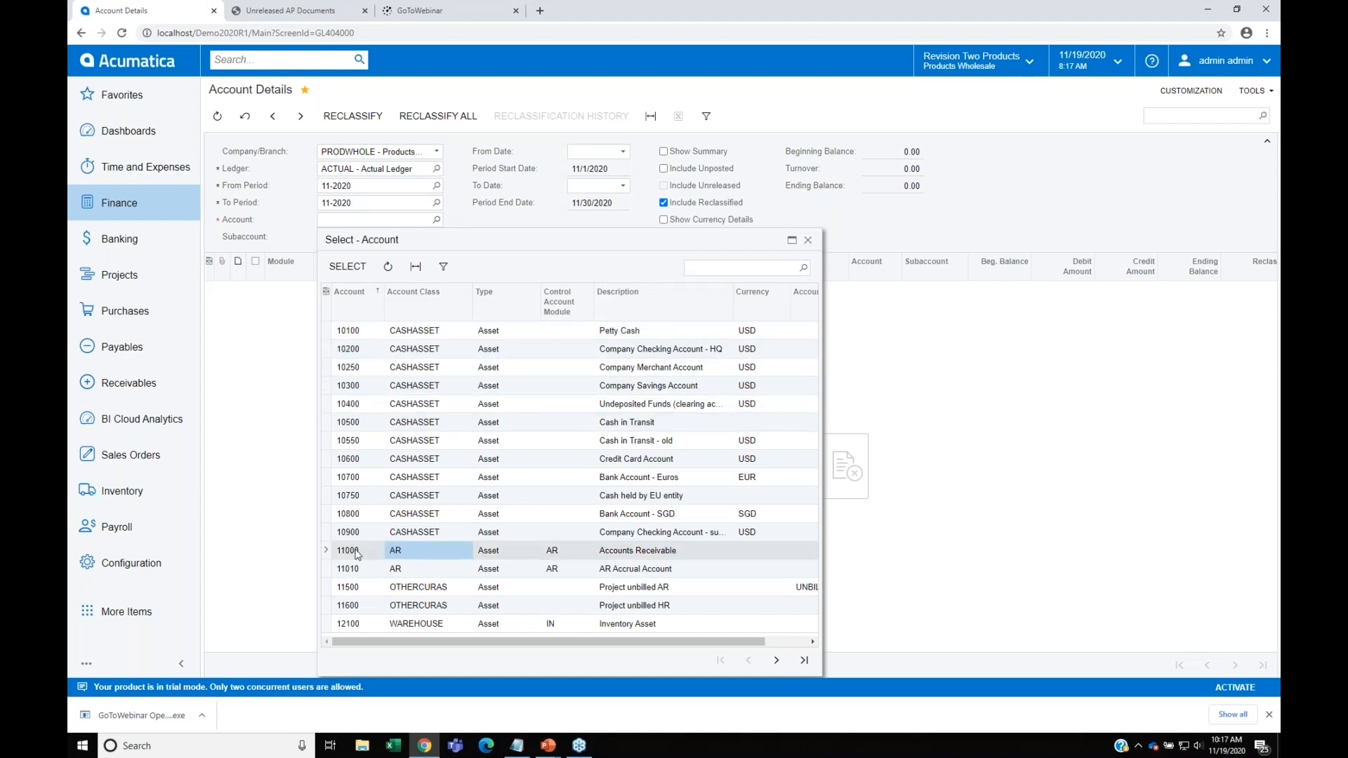
{"action": "double_click", "coordinate": [414, 552]}
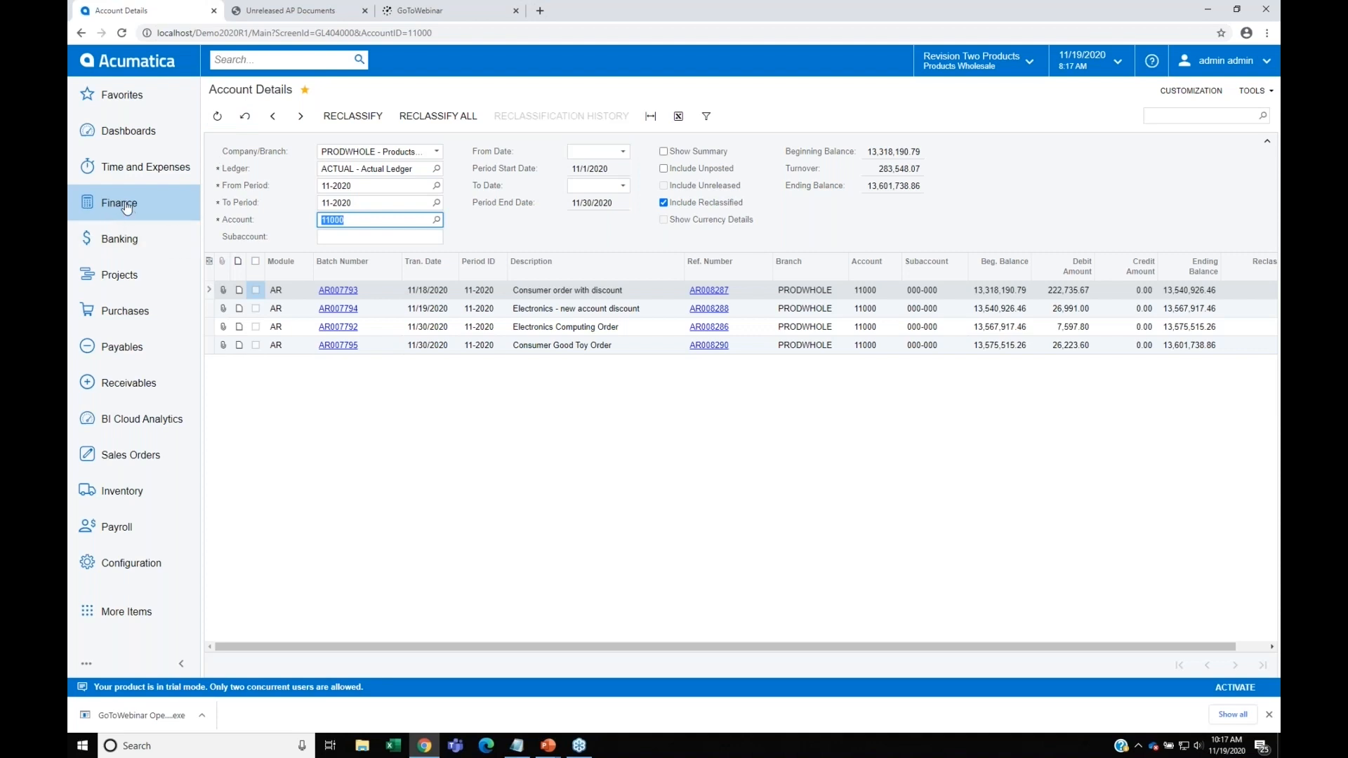
Step: Check November (11-2020) for unreleased receivables documents and close that financial period in Receivables
{"action": "left_click", "coordinate": [129, 388]}
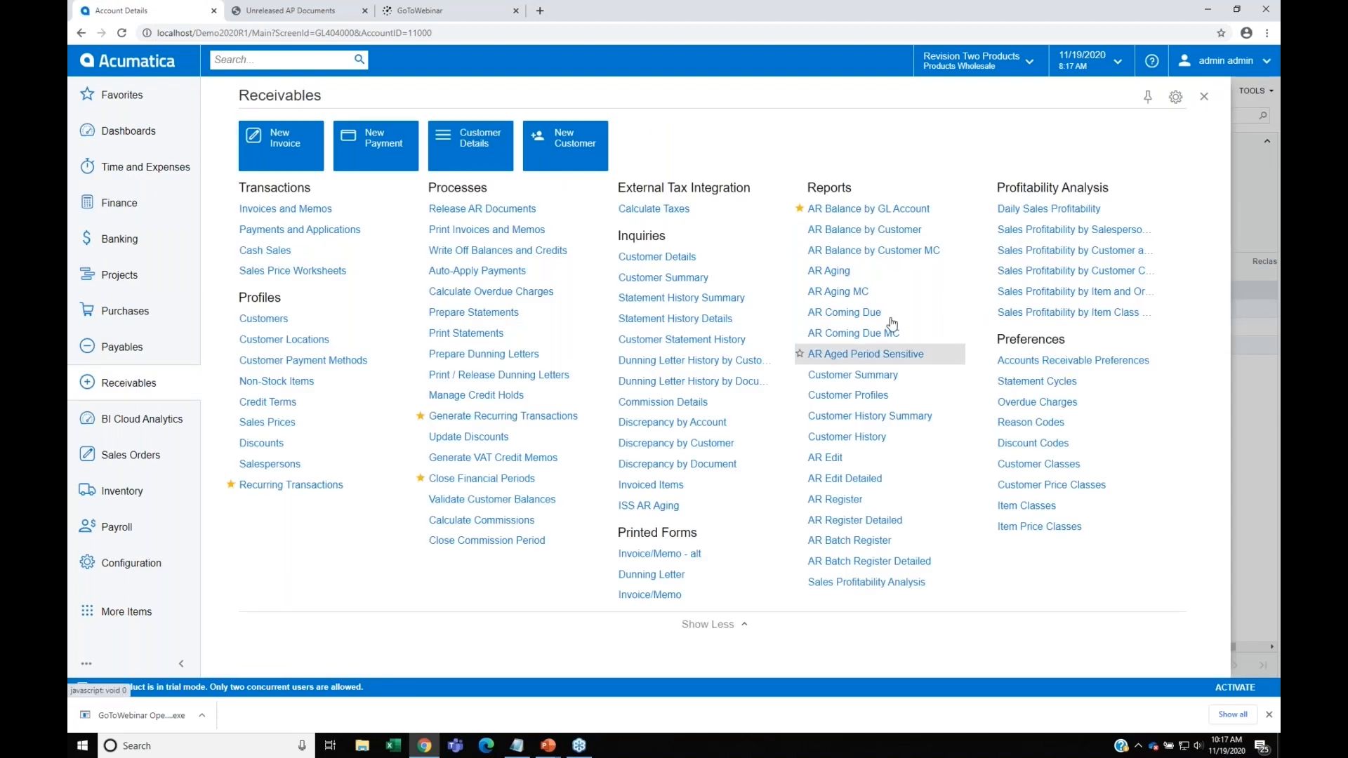
{"action": "left_click", "coordinate": [497, 483]}
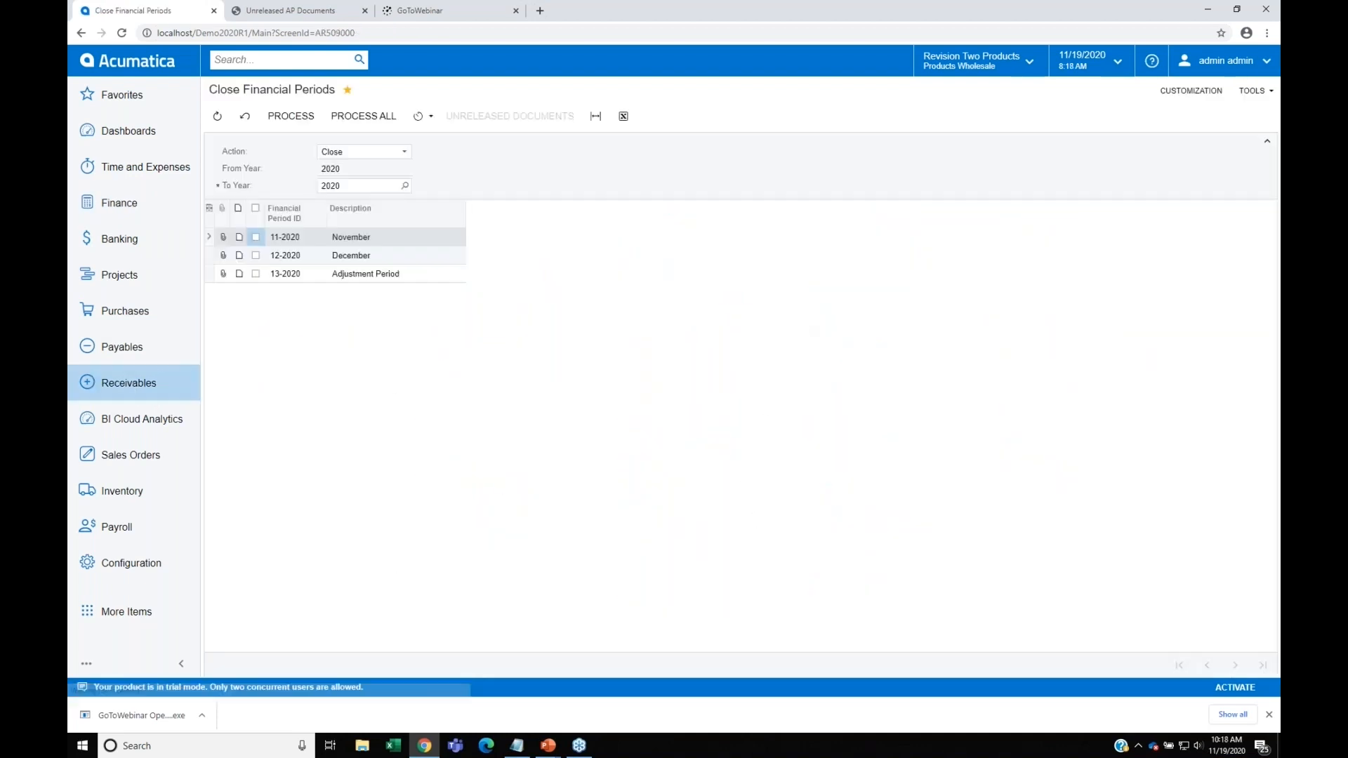
{"action": "left_click", "coordinate": [255, 238]}
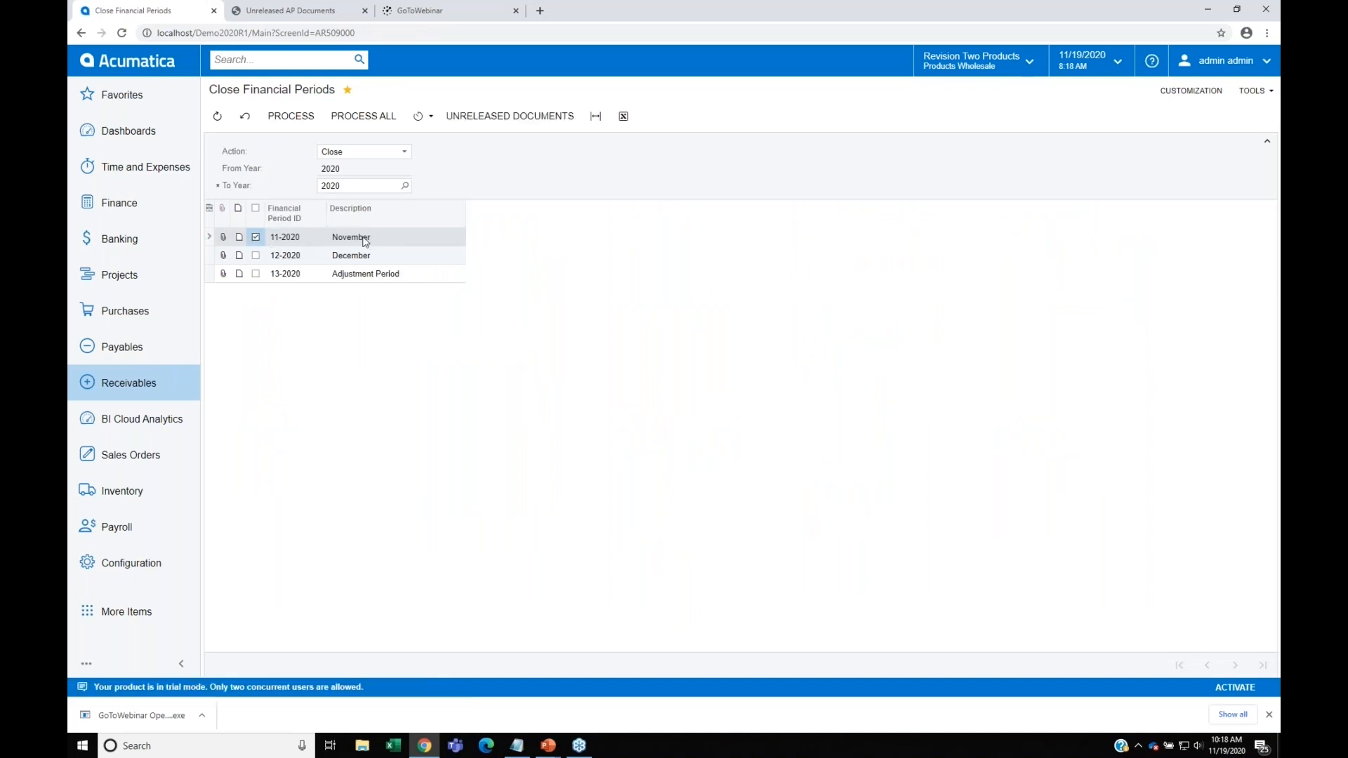
{"action": "left_click", "coordinate": [528, 116]}
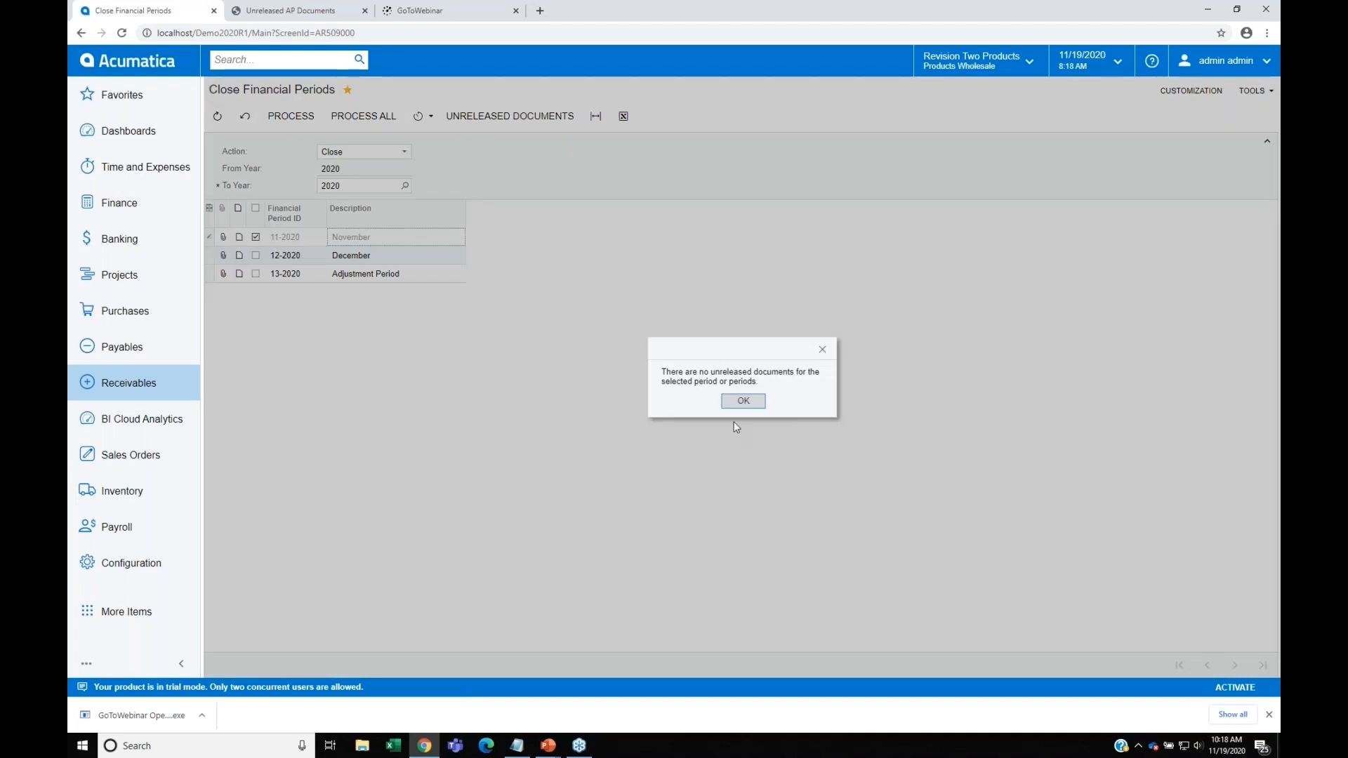
{"action": "left_click", "coordinate": [742, 402]}
{"action": "left_click", "coordinate": [291, 116]}
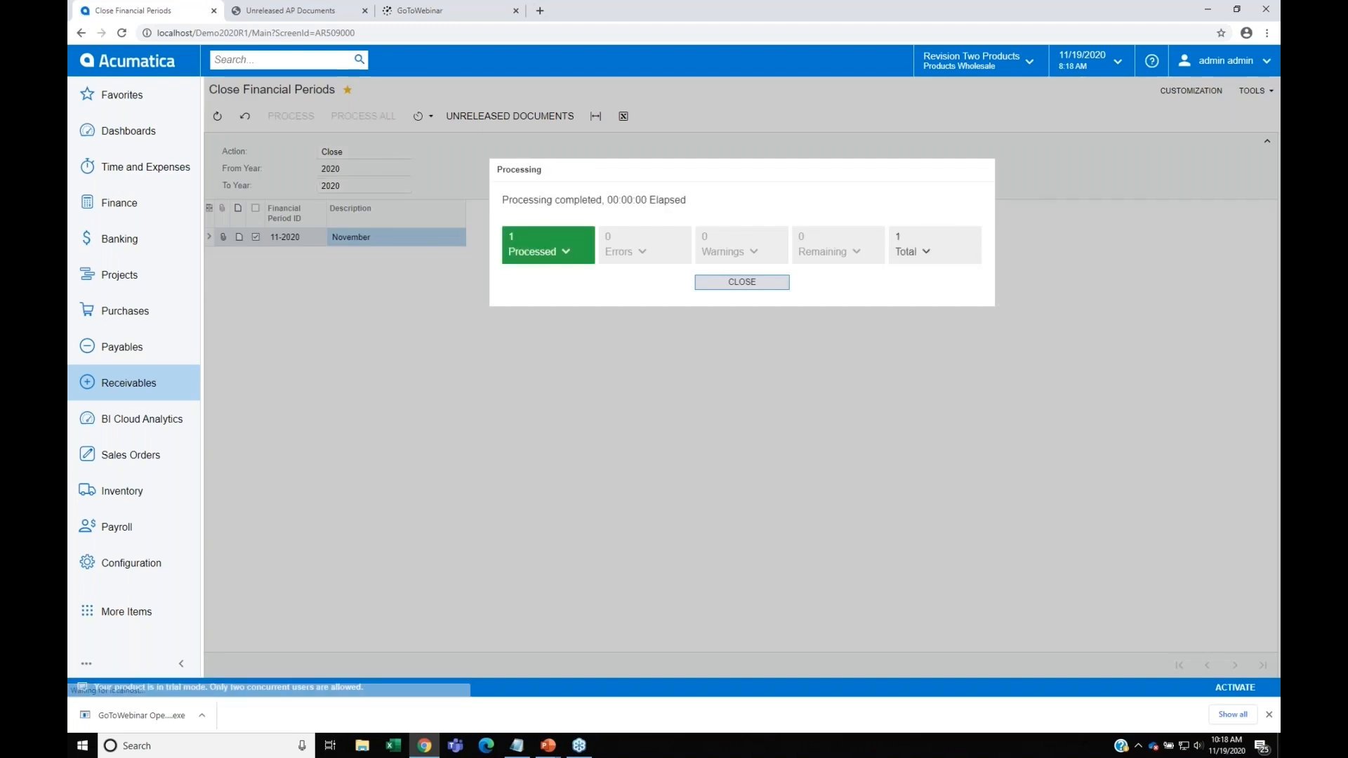
{"action": "left_click", "coordinate": [748, 293]}
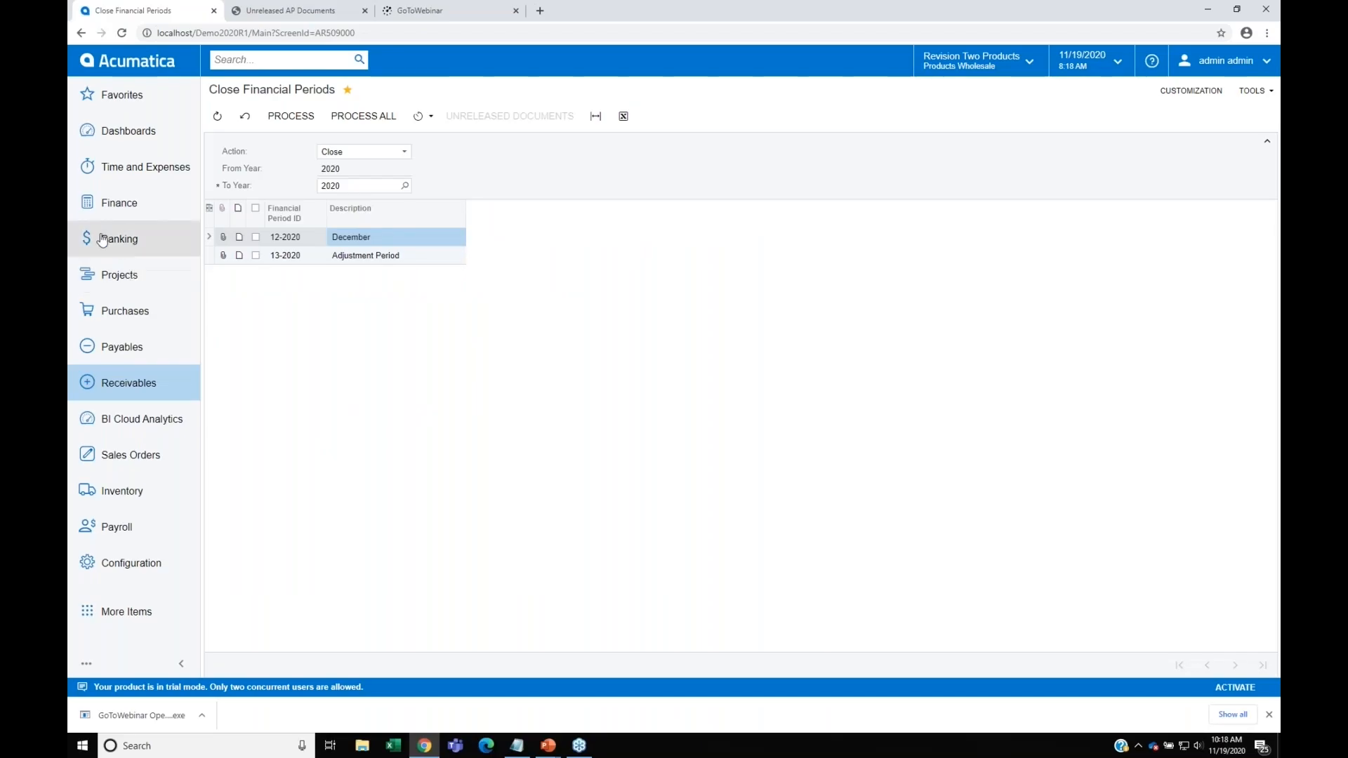
Step: Check Banking for unreleased cash transactions and open the reconciliation statement for cash account 20500 Corporate Credit Card
{"action": "left_click", "coordinate": [116, 242]}
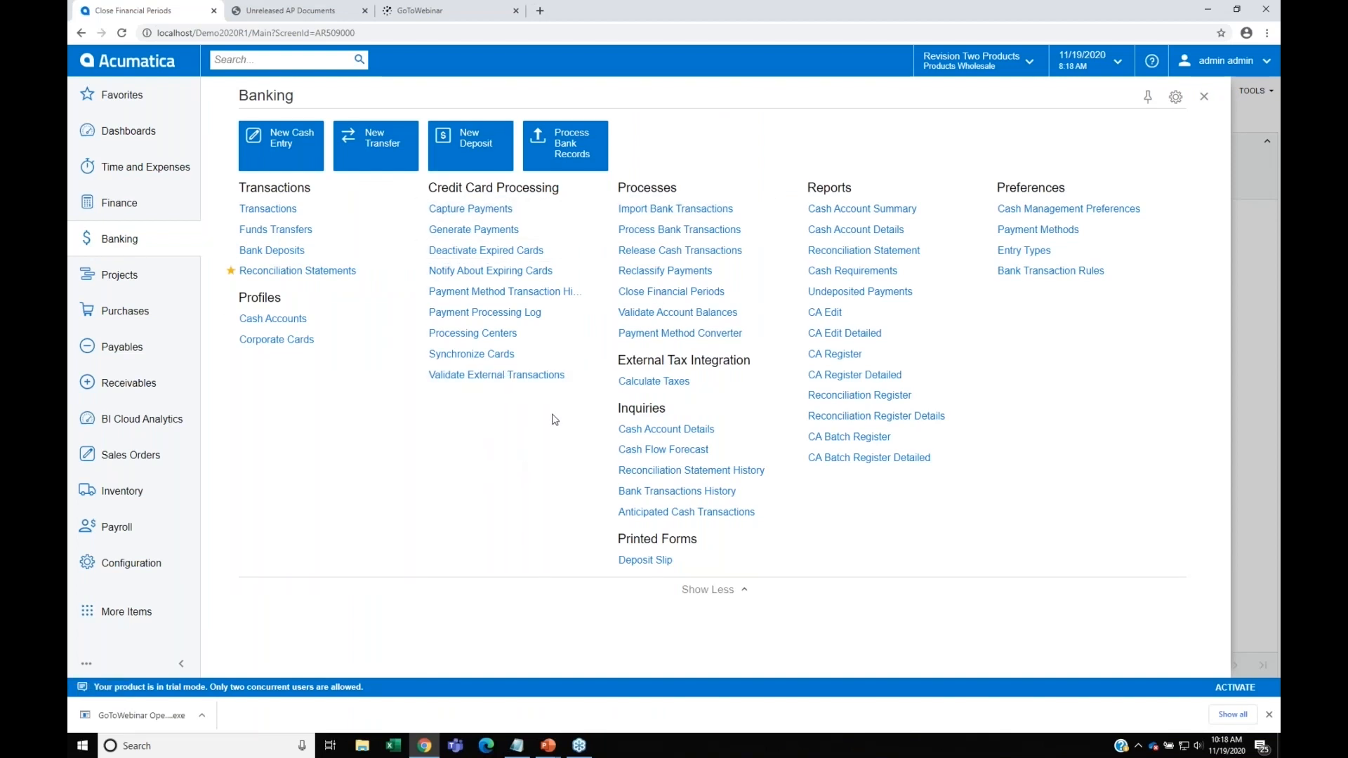
{"action": "left_click", "coordinate": [670, 251]}
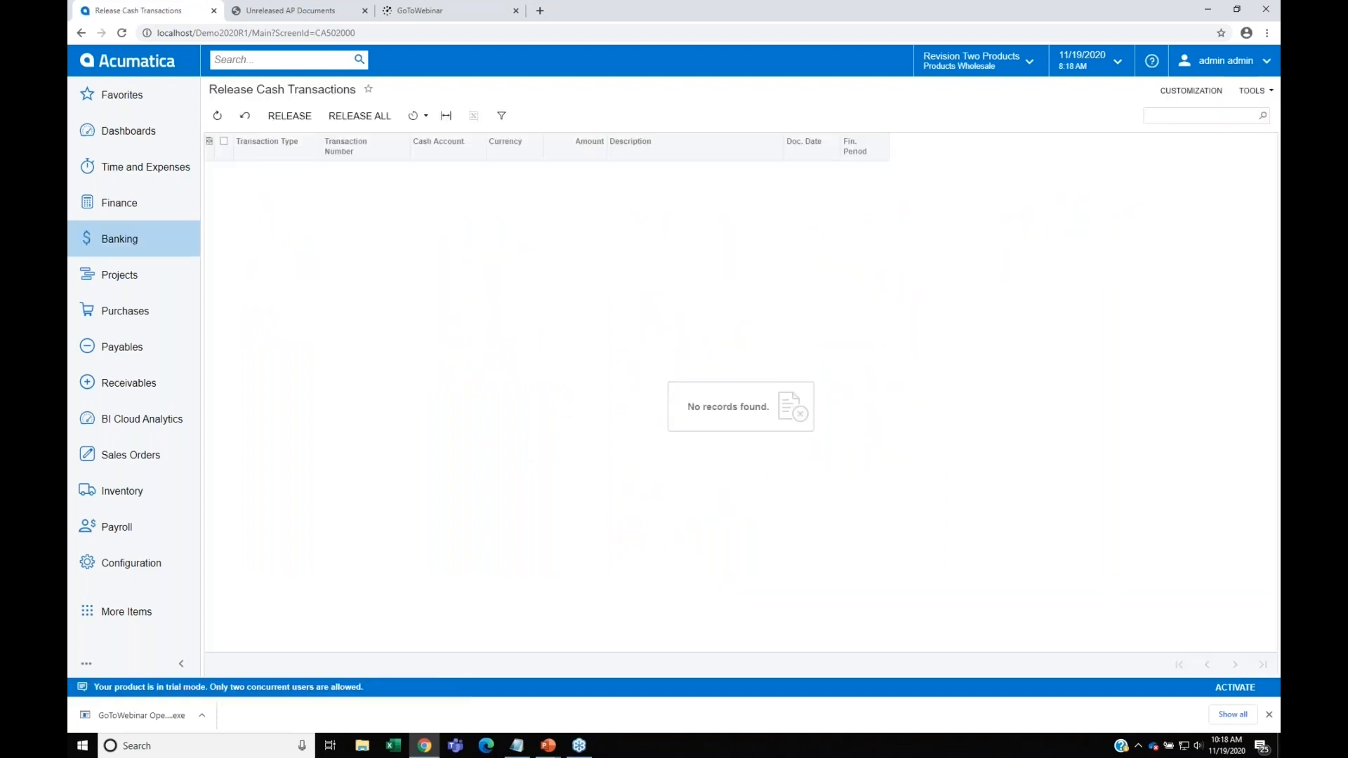
{"action": "left_click", "coordinate": [133, 236]}
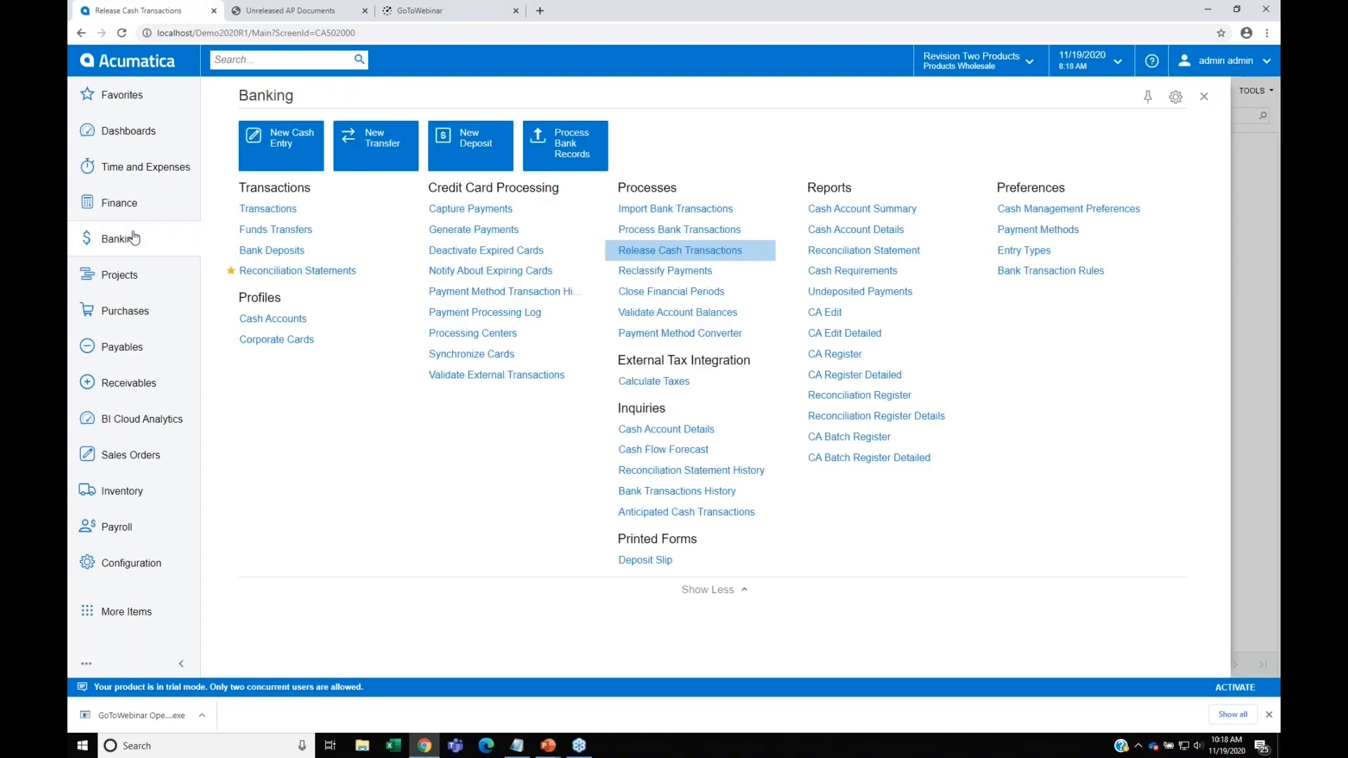
{"action": "left_click", "coordinate": [294, 272]}
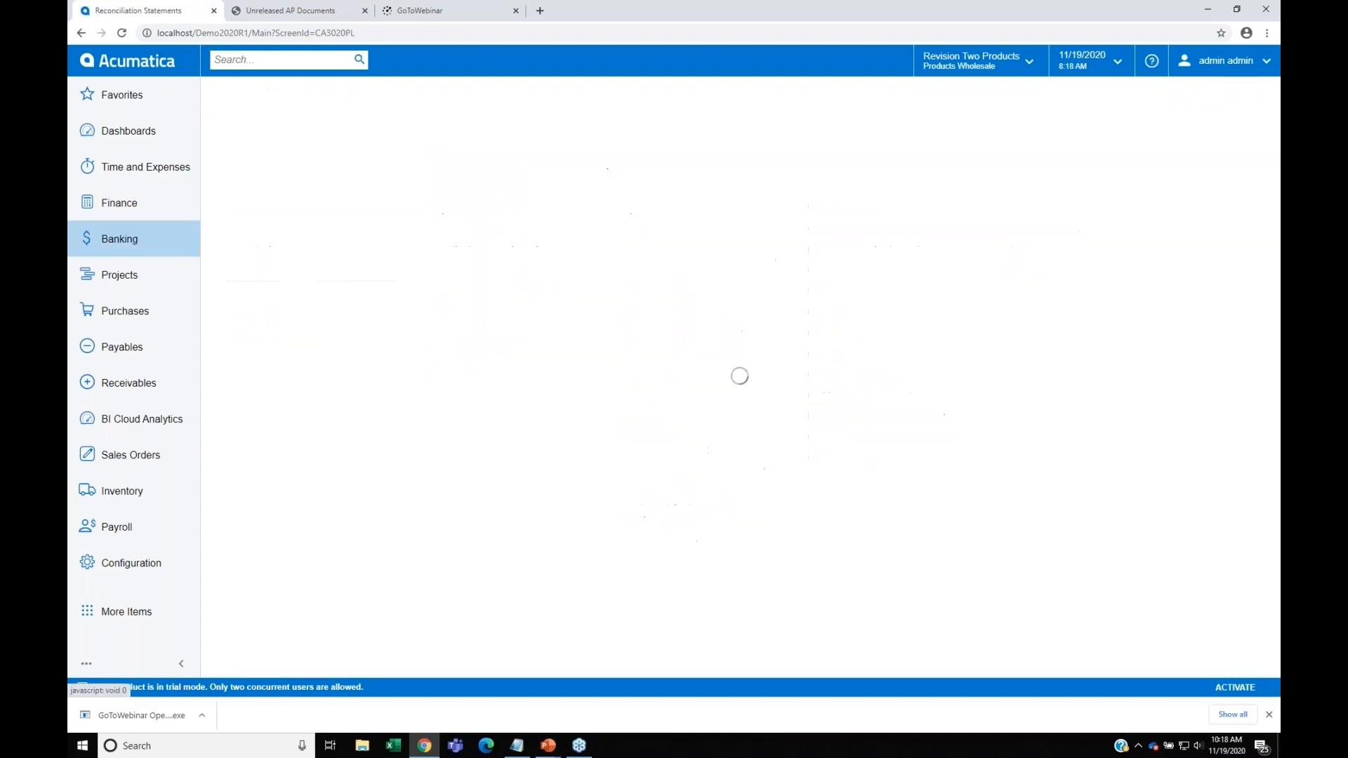
{"action": "left_click", "coordinate": [273, 116]}
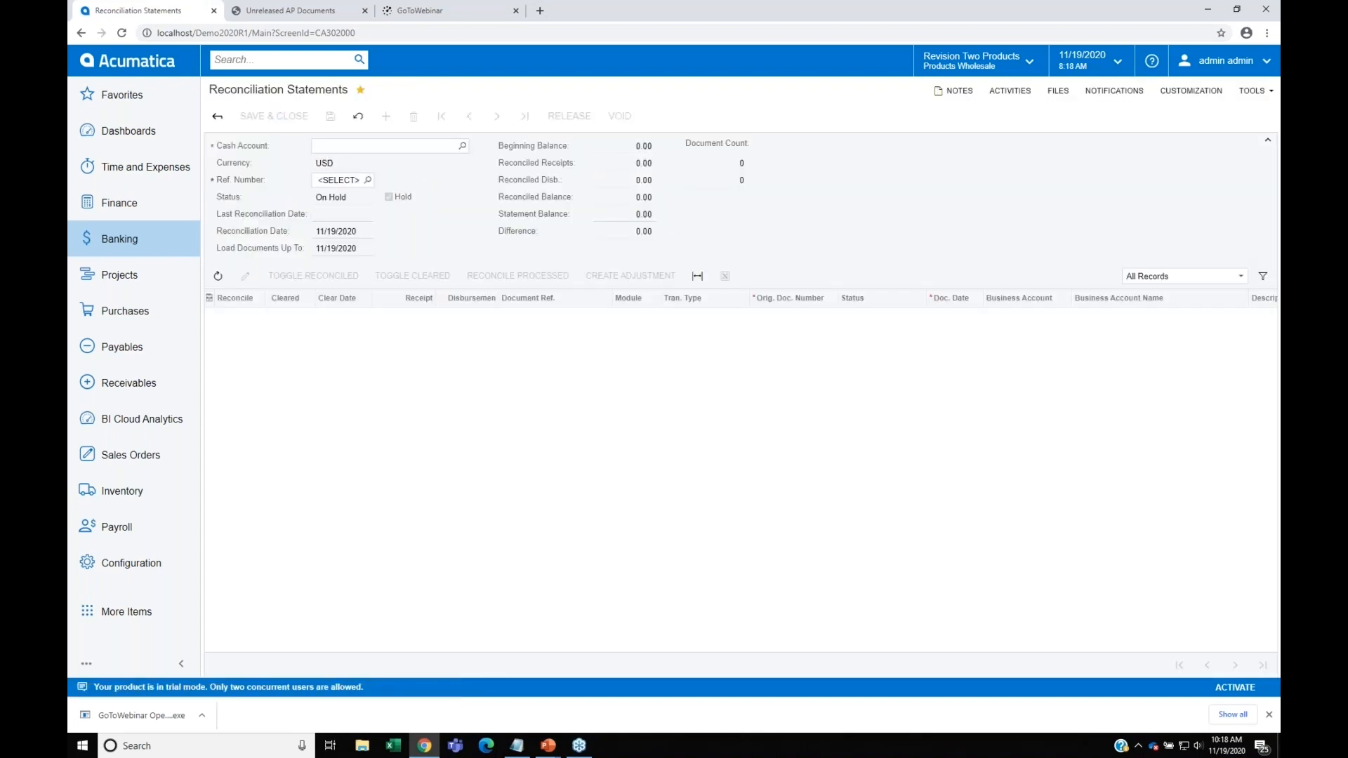
{"action": "left_click", "coordinate": [463, 147]}
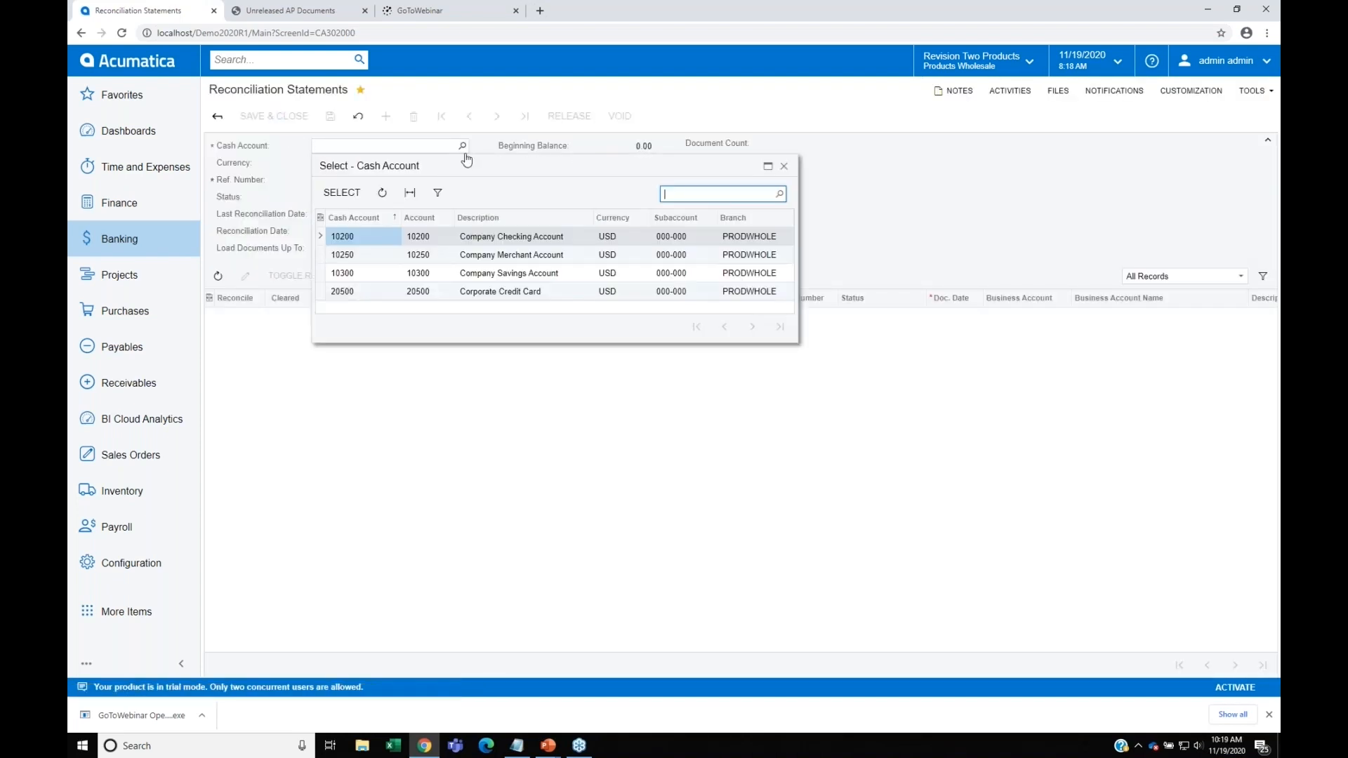
{"action": "left_click", "coordinate": [377, 292]}
{"action": "double_click", "coordinate": [377, 292]}
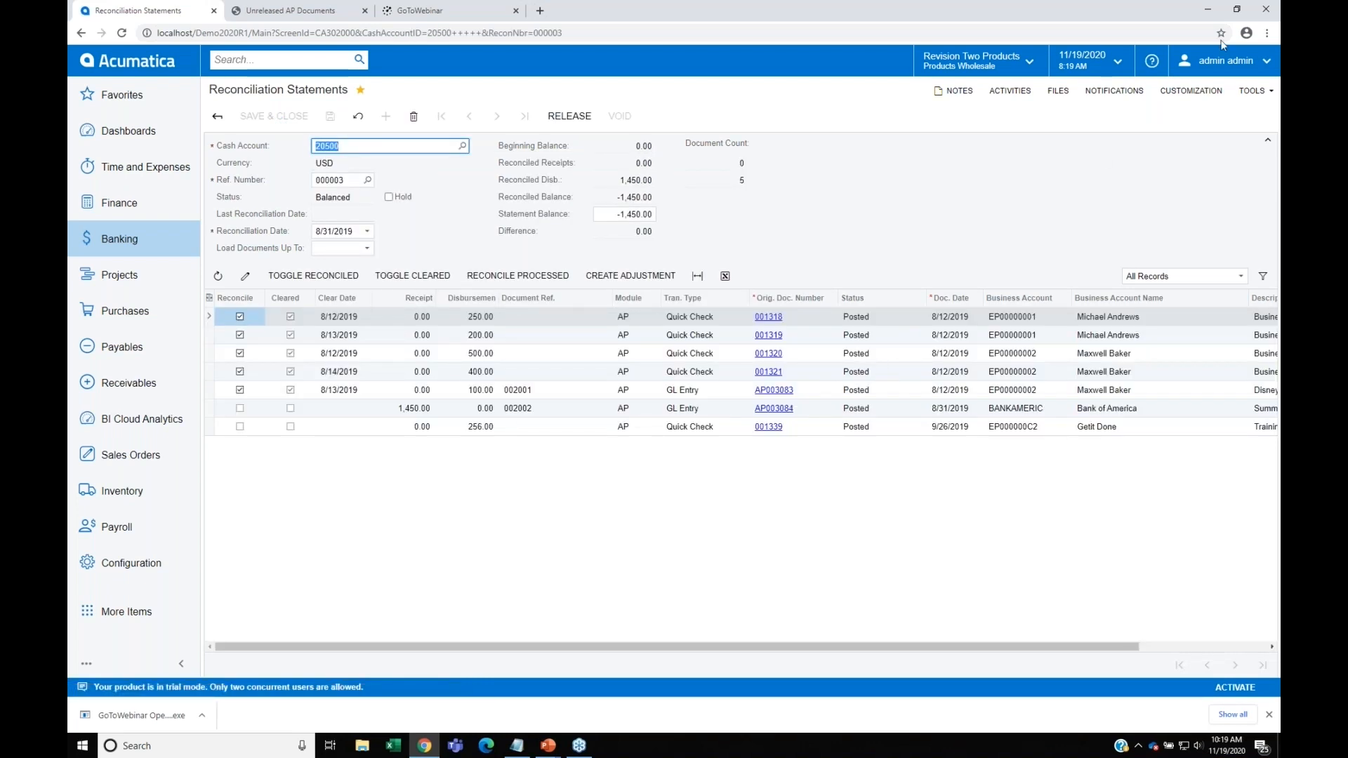
Step: Set the Corporate Credit Card statement's reconciliation date to 11/30/2019
{"action": "left_click", "coordinate": [368, 234]}
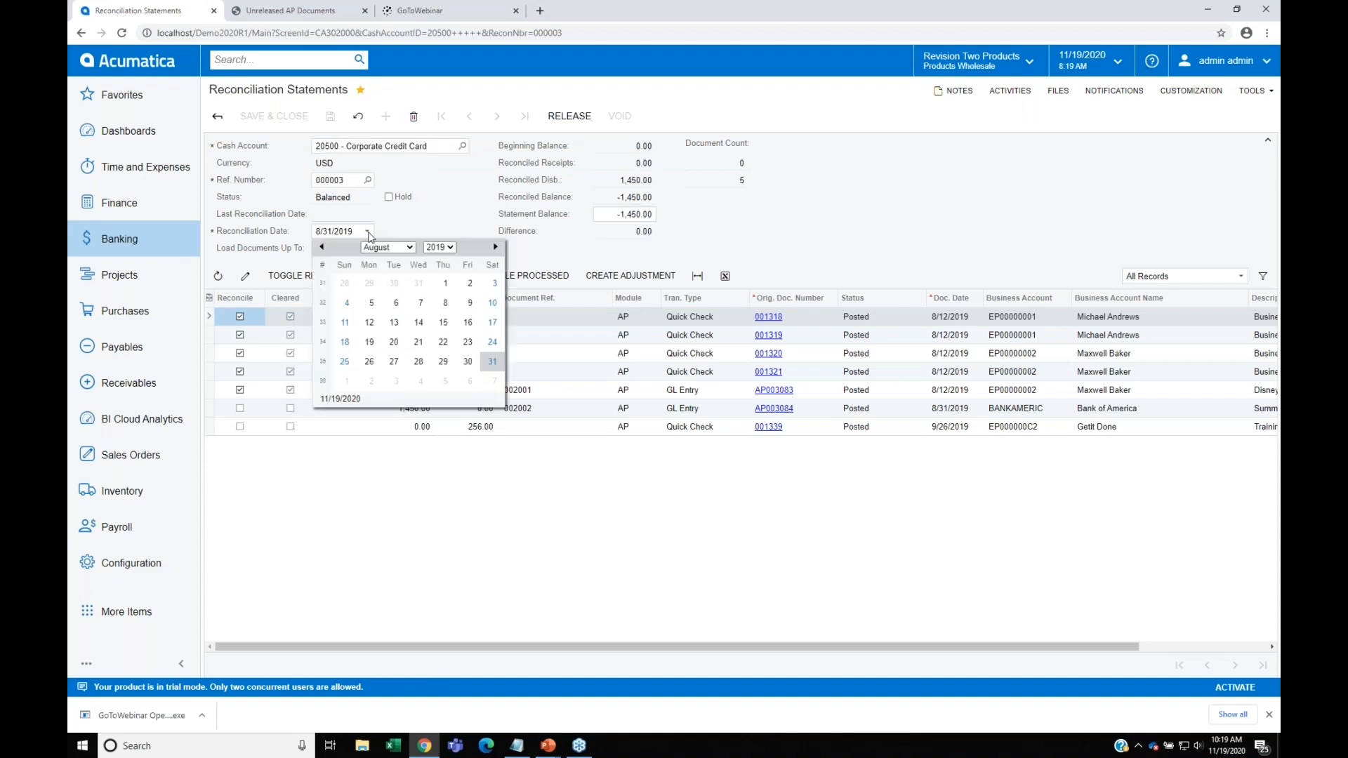
{"action": "left_click", "coordinate": [397, 249]}
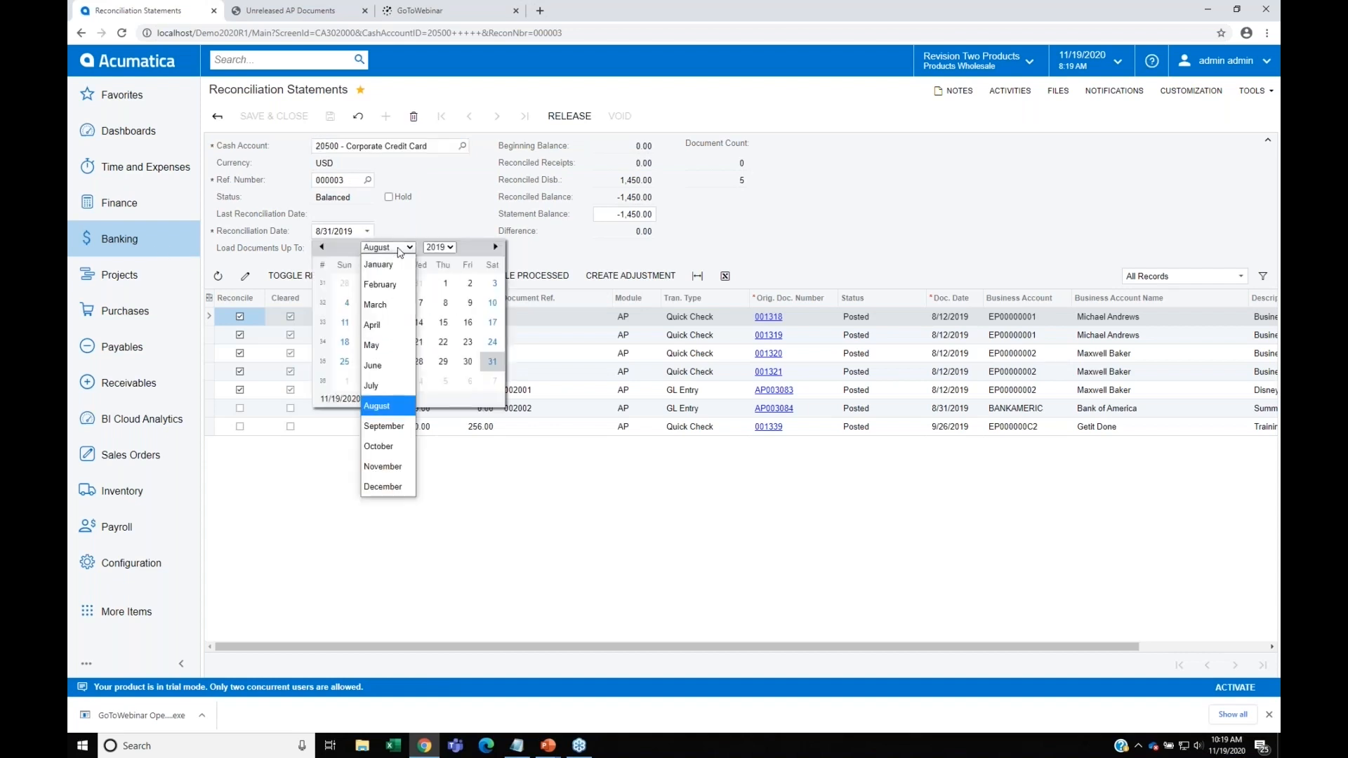
{"action": "left_click", "coordinate": [382, 466]}
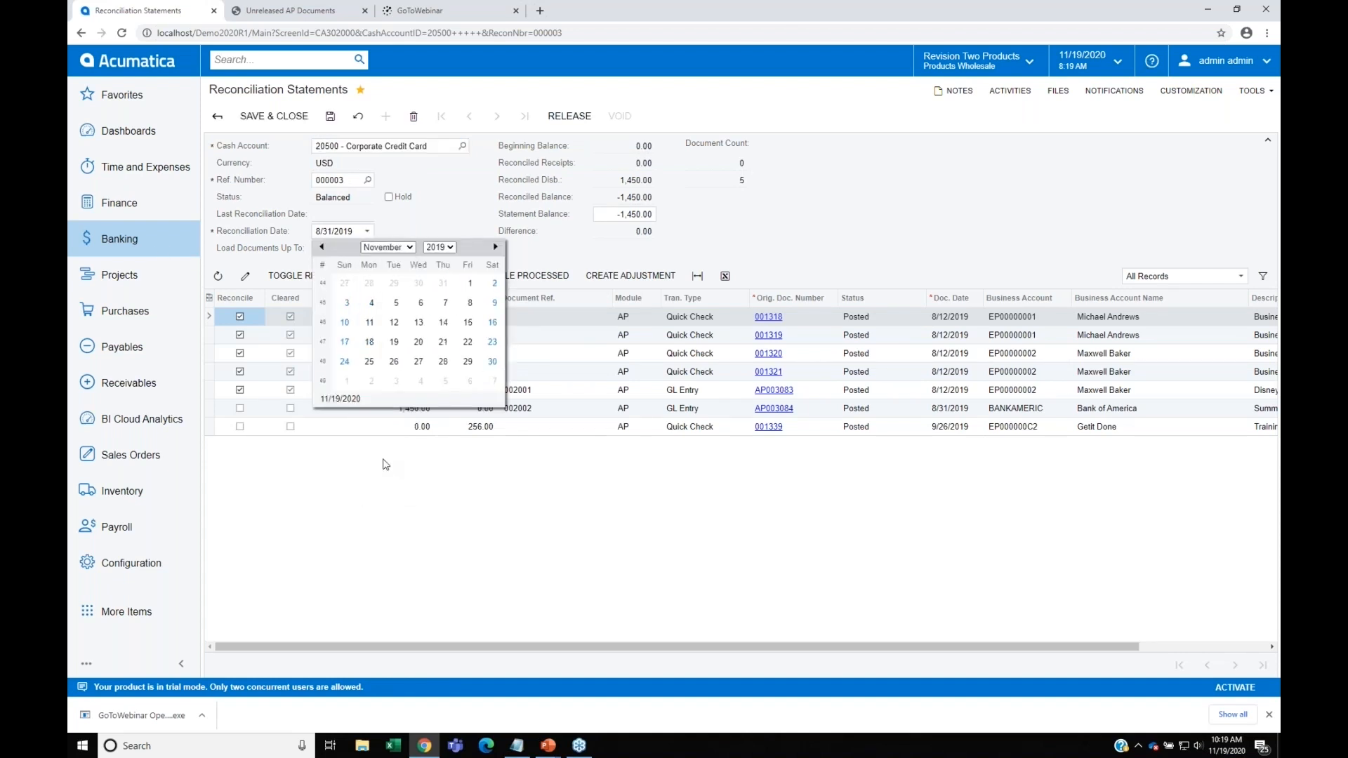
{"action": "left_click", "coordinate": [492, 361]}
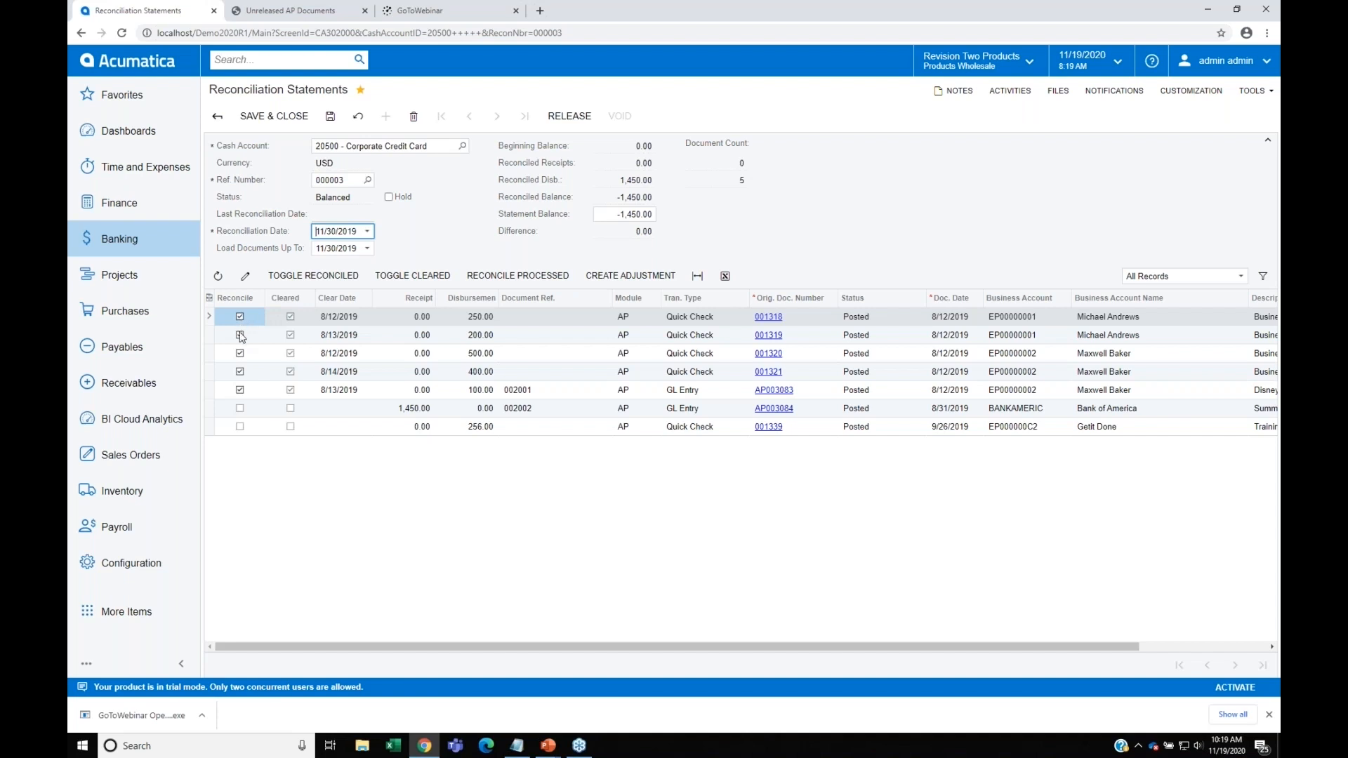
{"action": "left_click", "coordinate": [239, 388]}
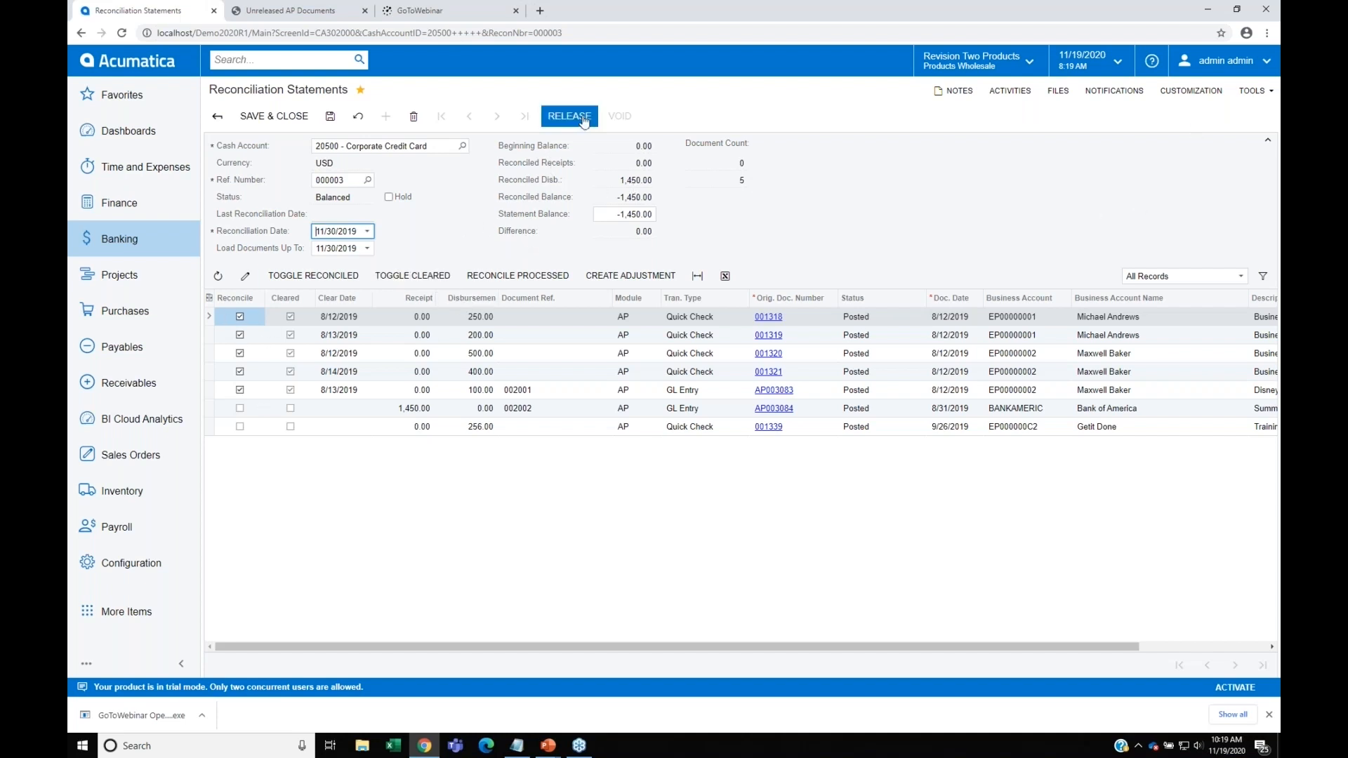
Step: Check November (11-2020) for unreleased cash management documents and close that financial period in Banking
{"action": "left_click", "coordinate": [121, 240]}
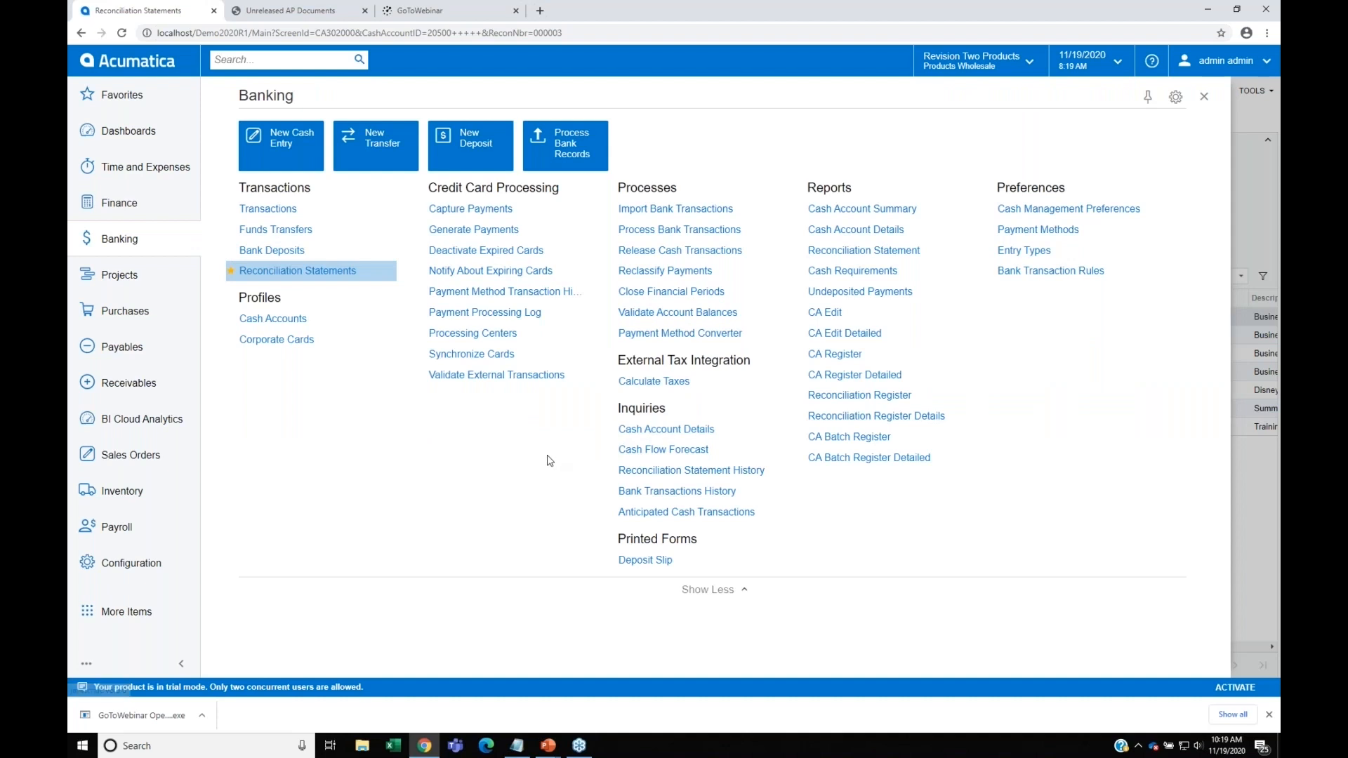
{"action": "left_click", "coordinate": [674, 292]}
{"action": "left_click", "coordinate": [734, 105]}
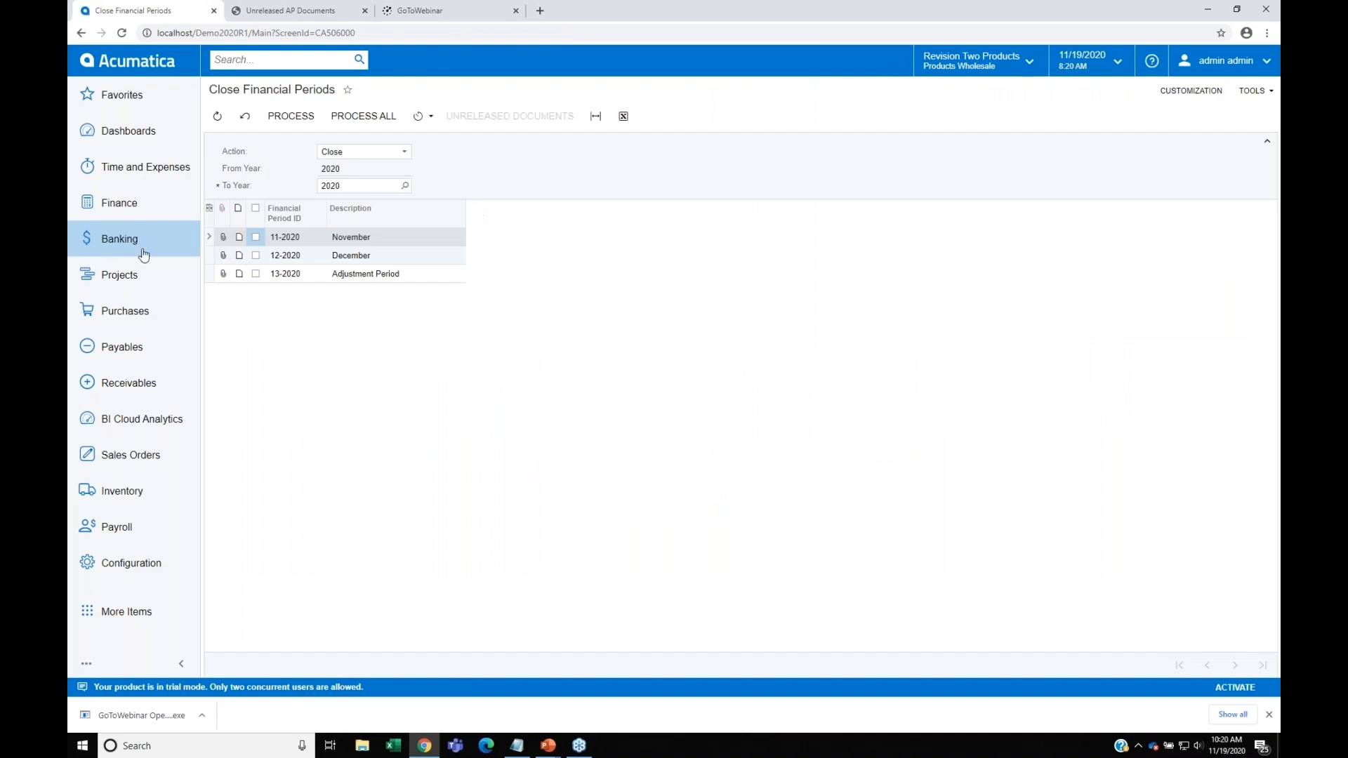
{"action": "left_click", "coordinate": [255, 237]}
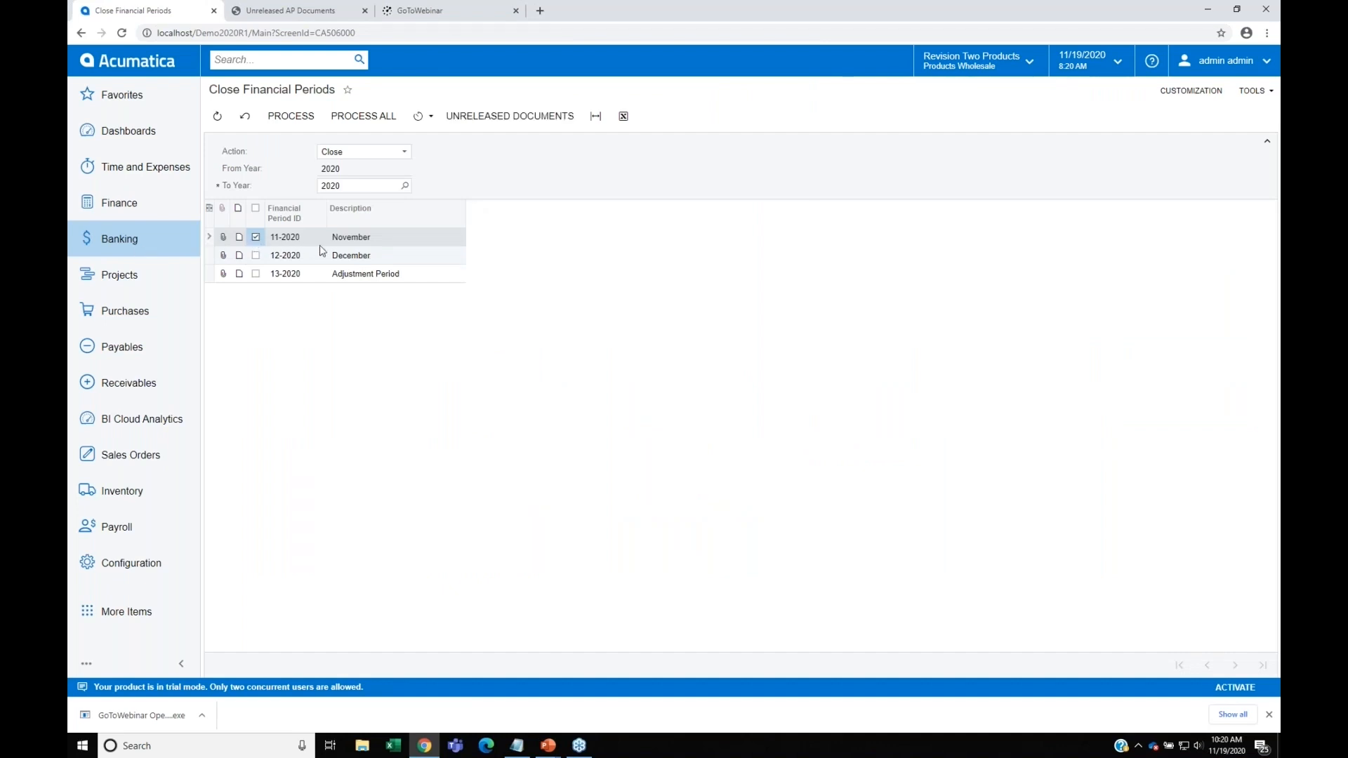
{"action": "left_click", "coordinate": [522, 118]}
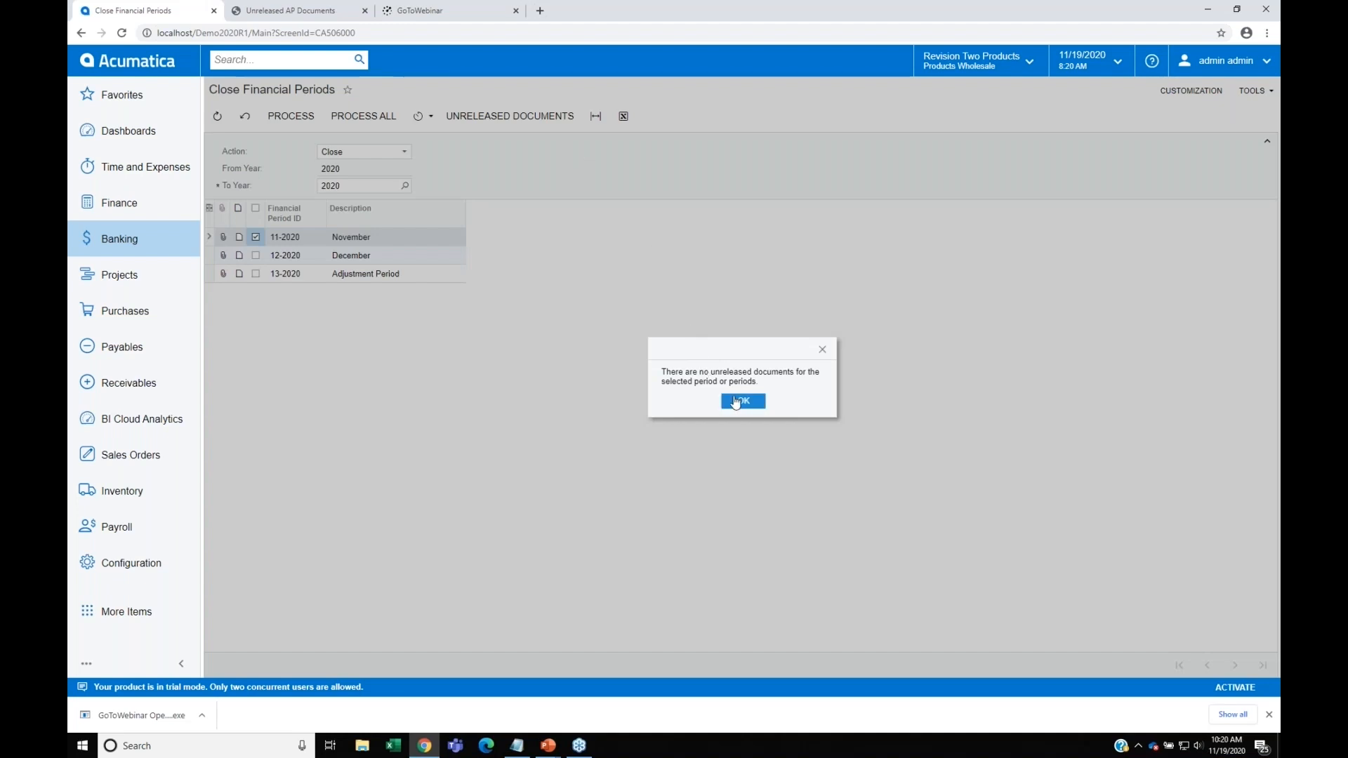
{"action": "left_click", "coordinate": [739, 400]}
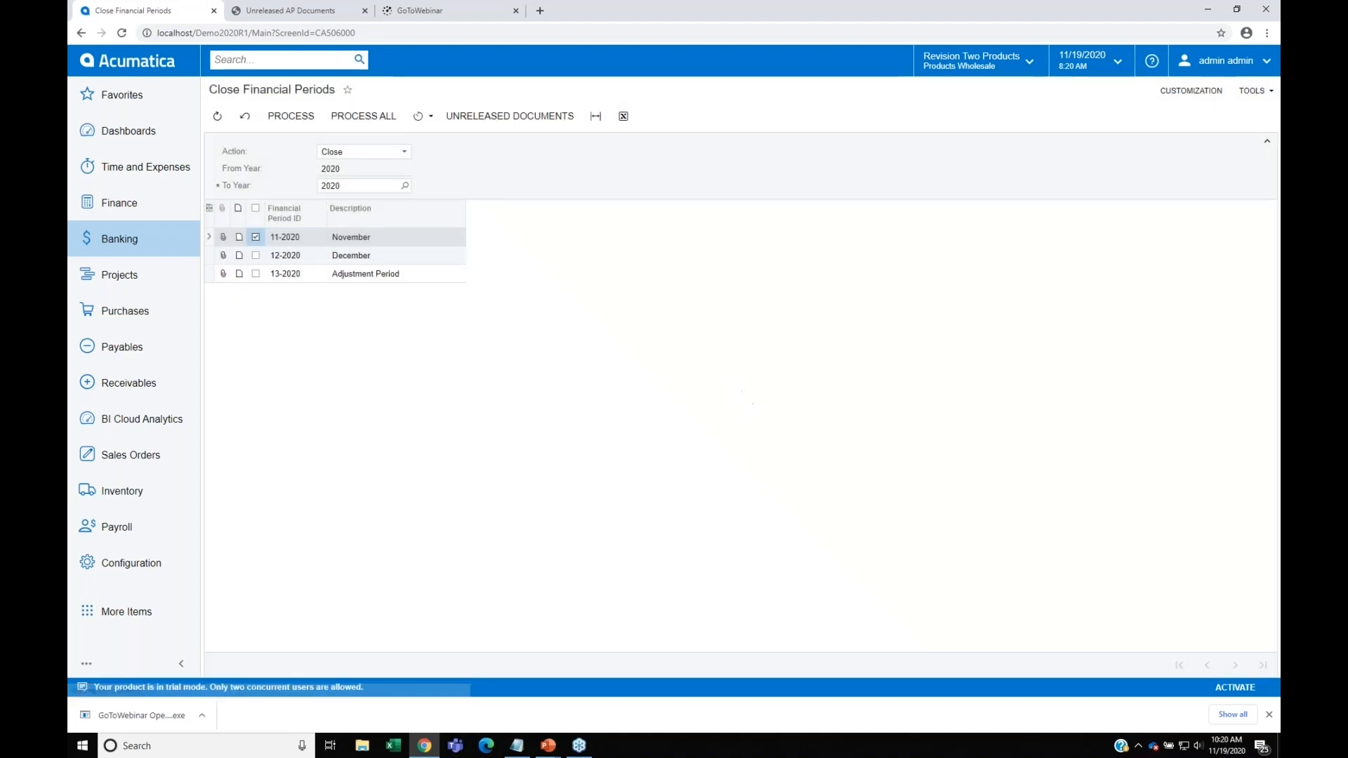
{"action": "left_click", "coordinate": [289, 118]}
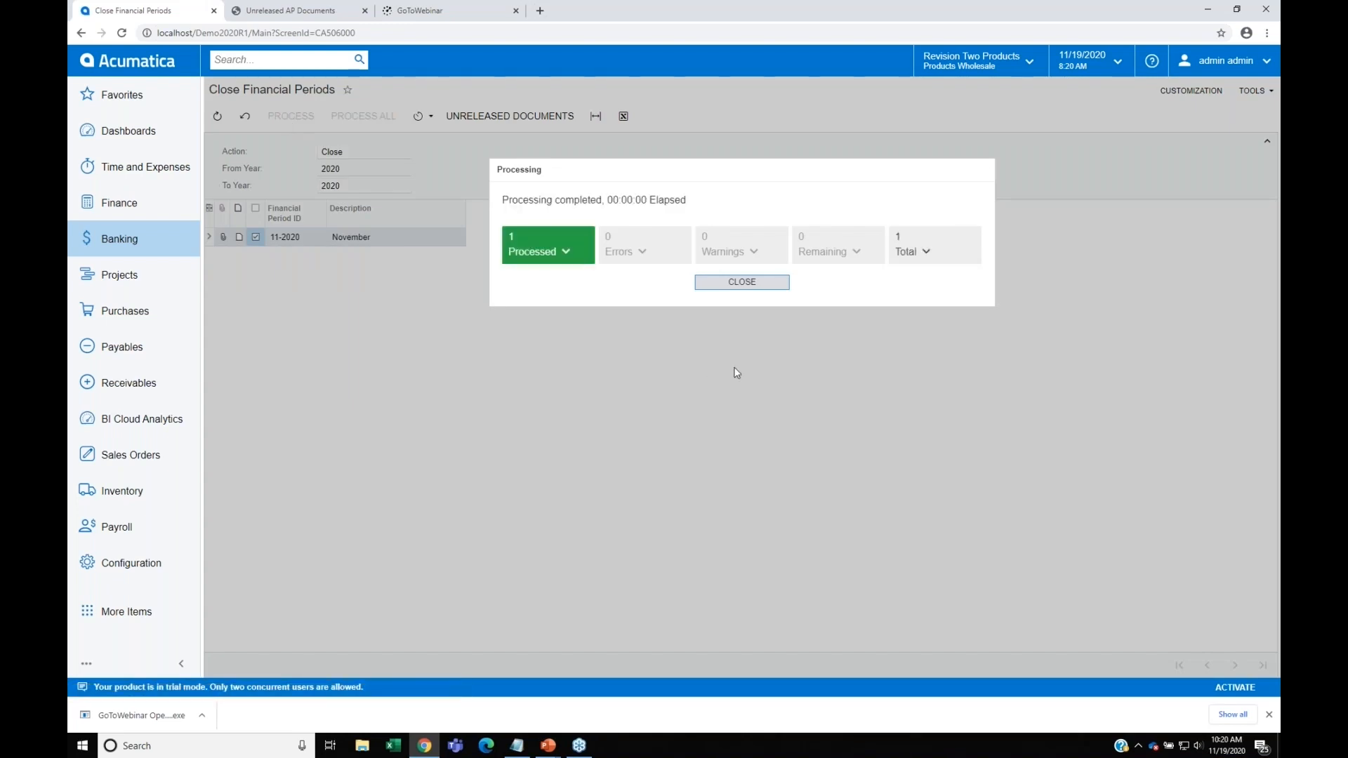
{"action": "left_click", "coordinate": [734, 285]}
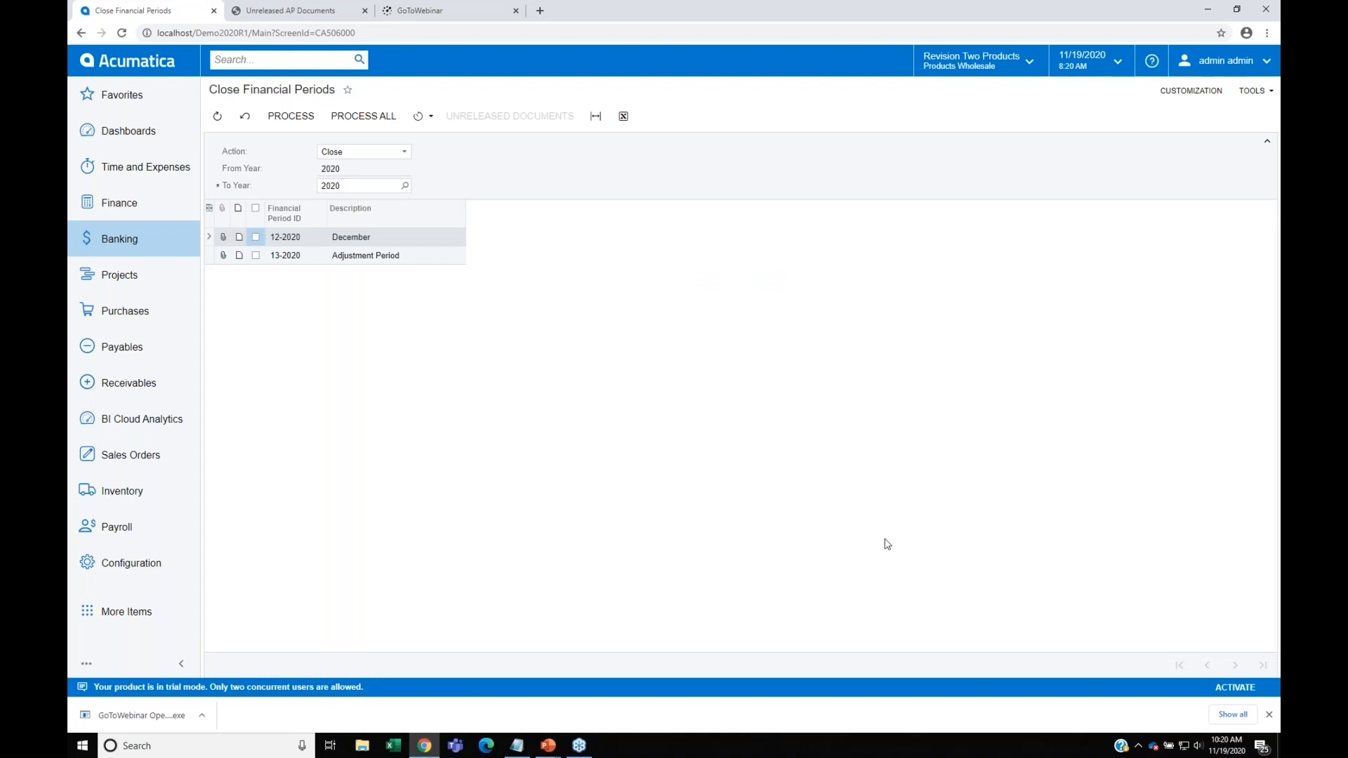
Step: Release all balanced inventory receipts listed on the Release IN Documents screen
{"action": "key", "text": "alt+Tab"}
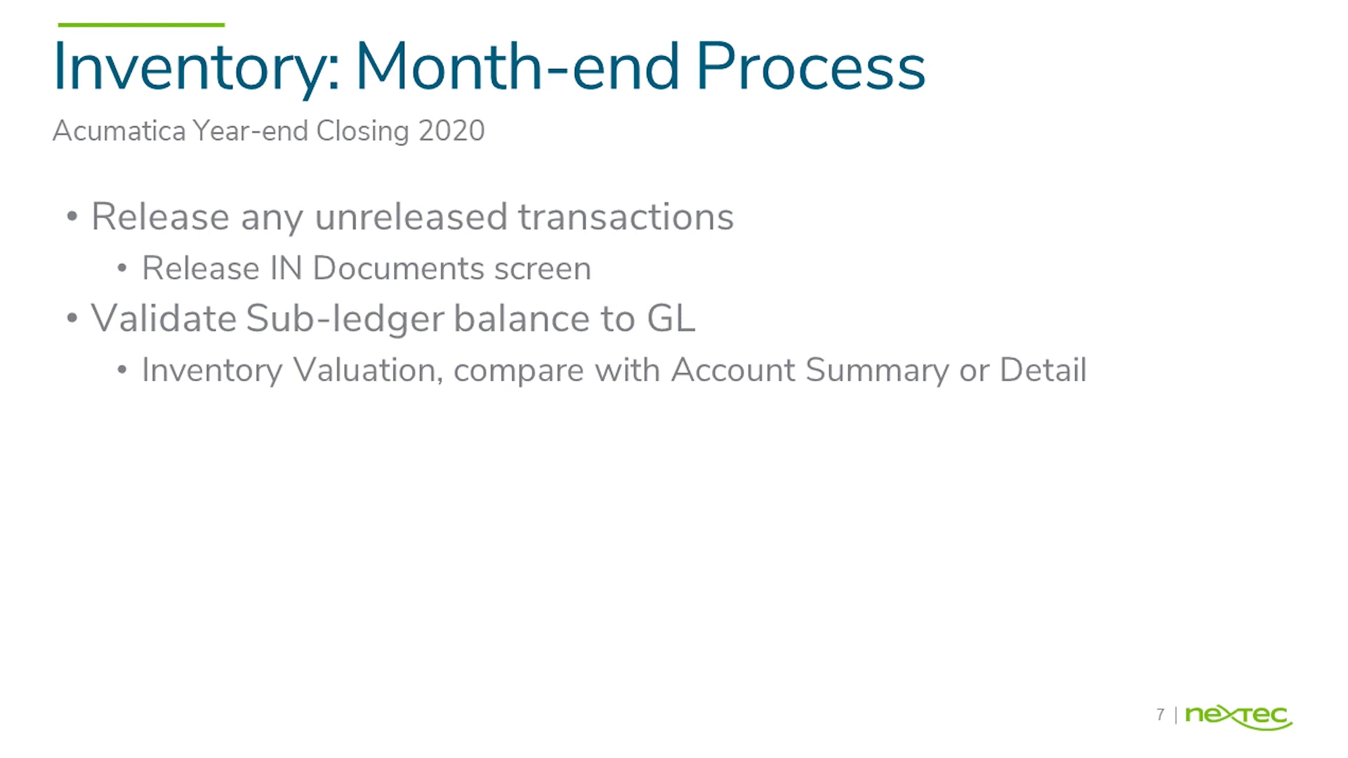
{"action": "key", "text": "alt+Tab"}
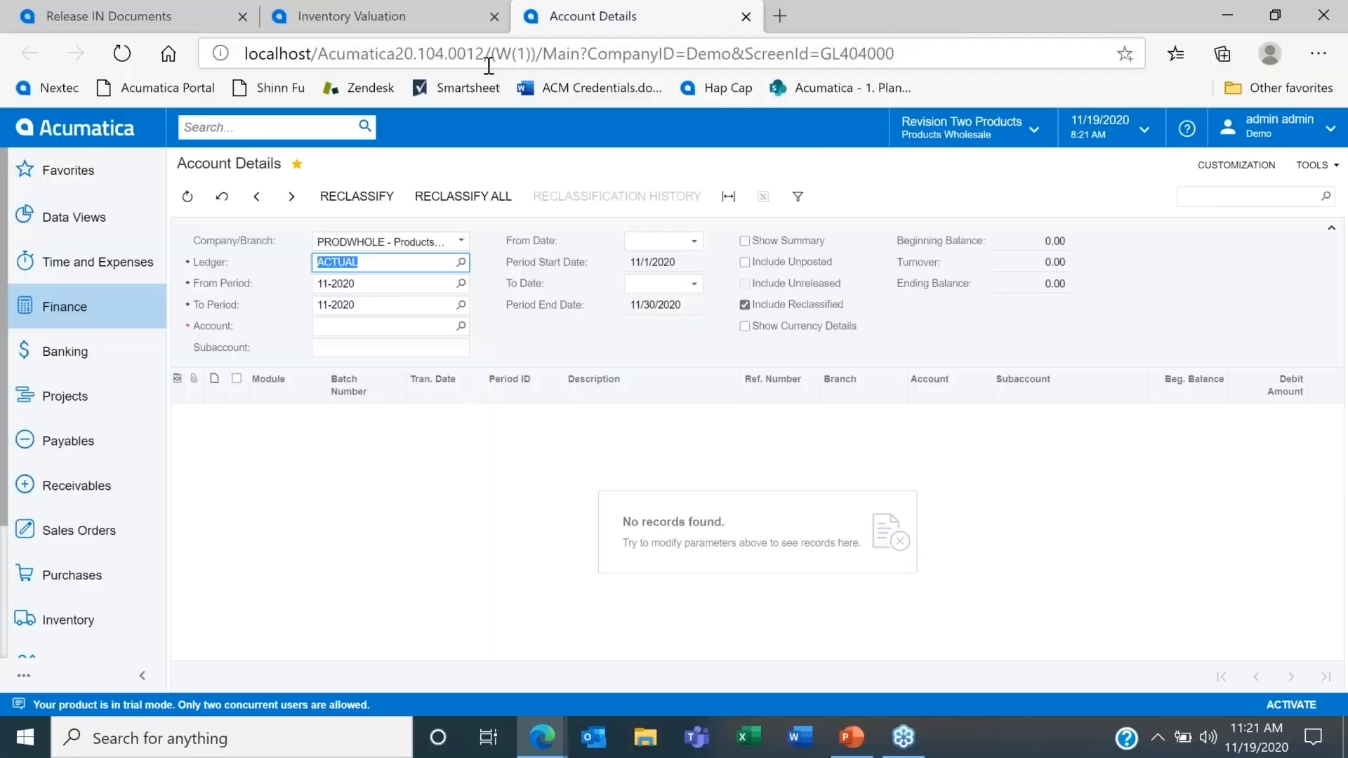
{"action": "left_click", "coordinate": [200, 11]}
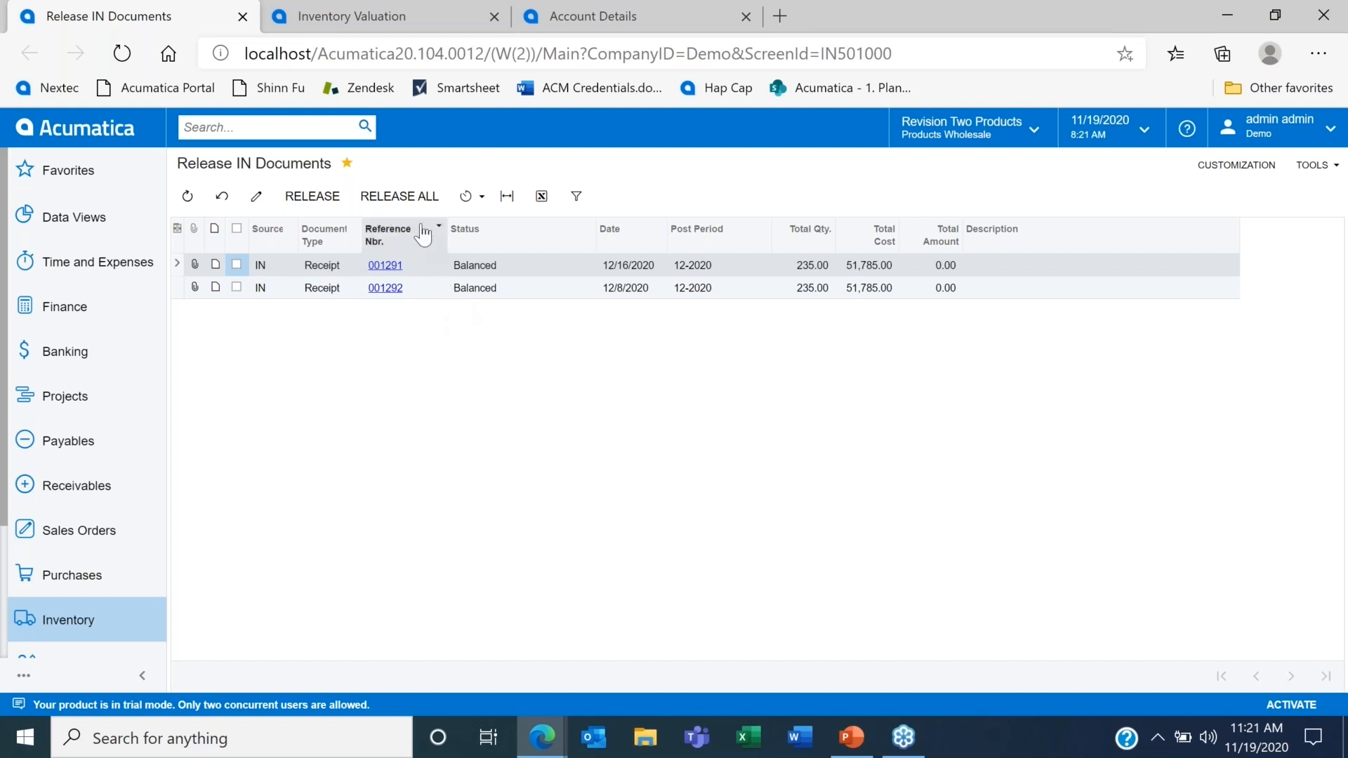
{"action": "left_click", "coordinate": [411, 202]}
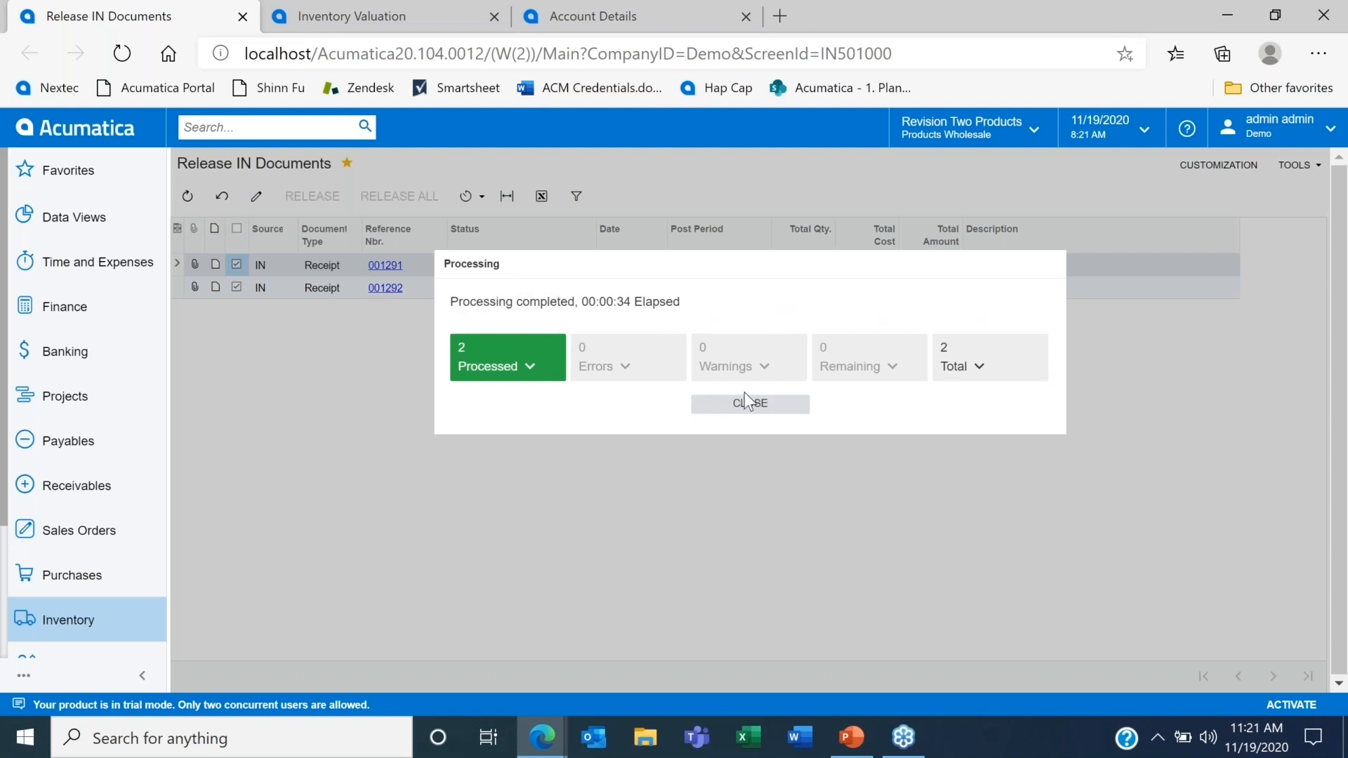
{"action": "left_click", "coordinate": [746, 412]}
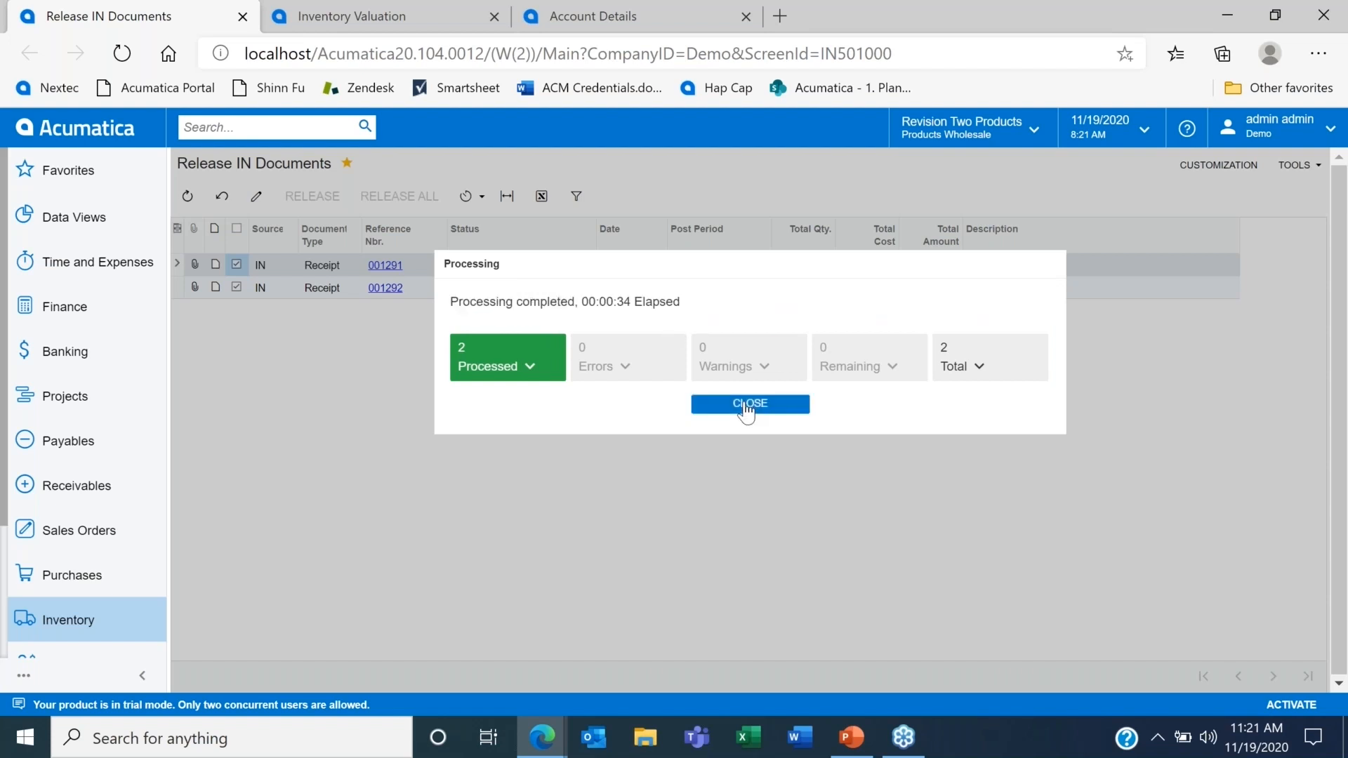
Step: Run the Inventory Valuation report in Summary format for the PRODWHOLE branch
{"action": "left_click", "coordinate": [377, 7]}
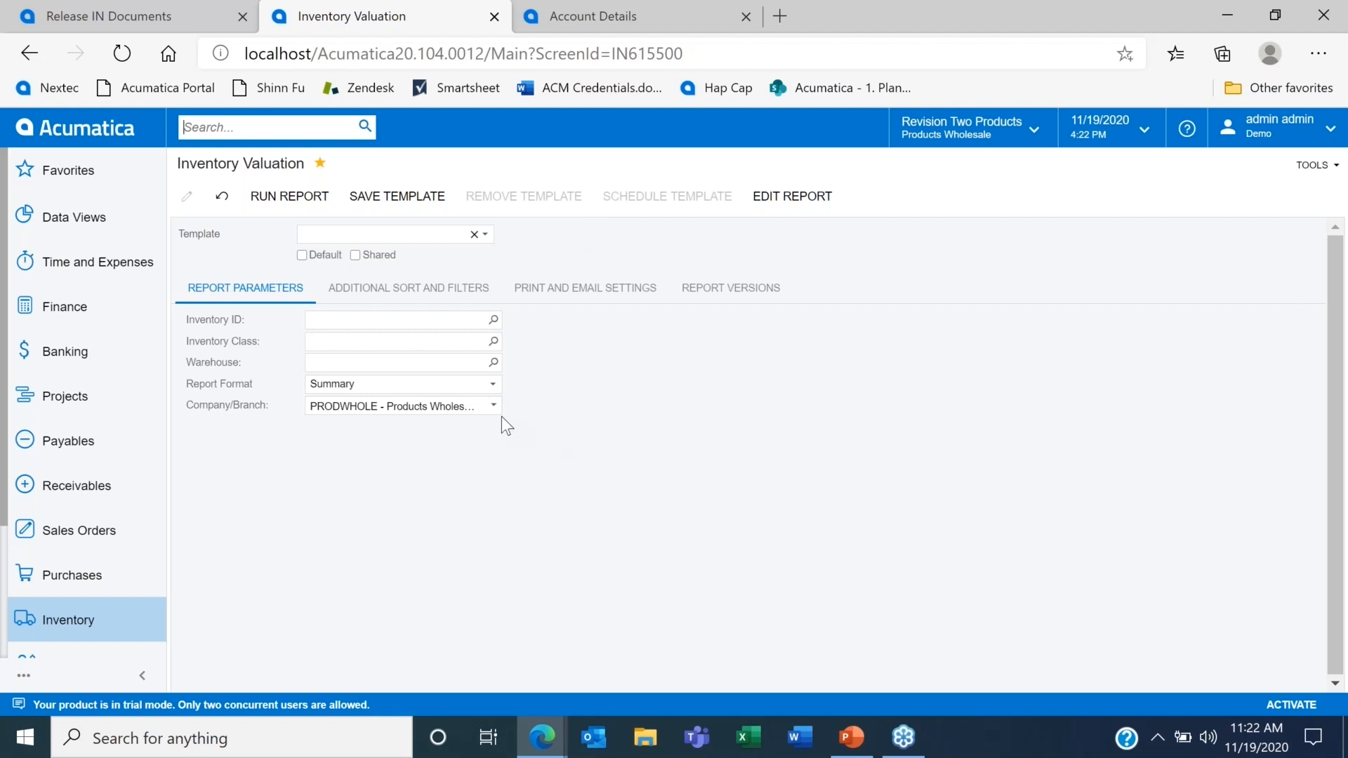
{"action": "left_click", "coordinate": [493, 386]}
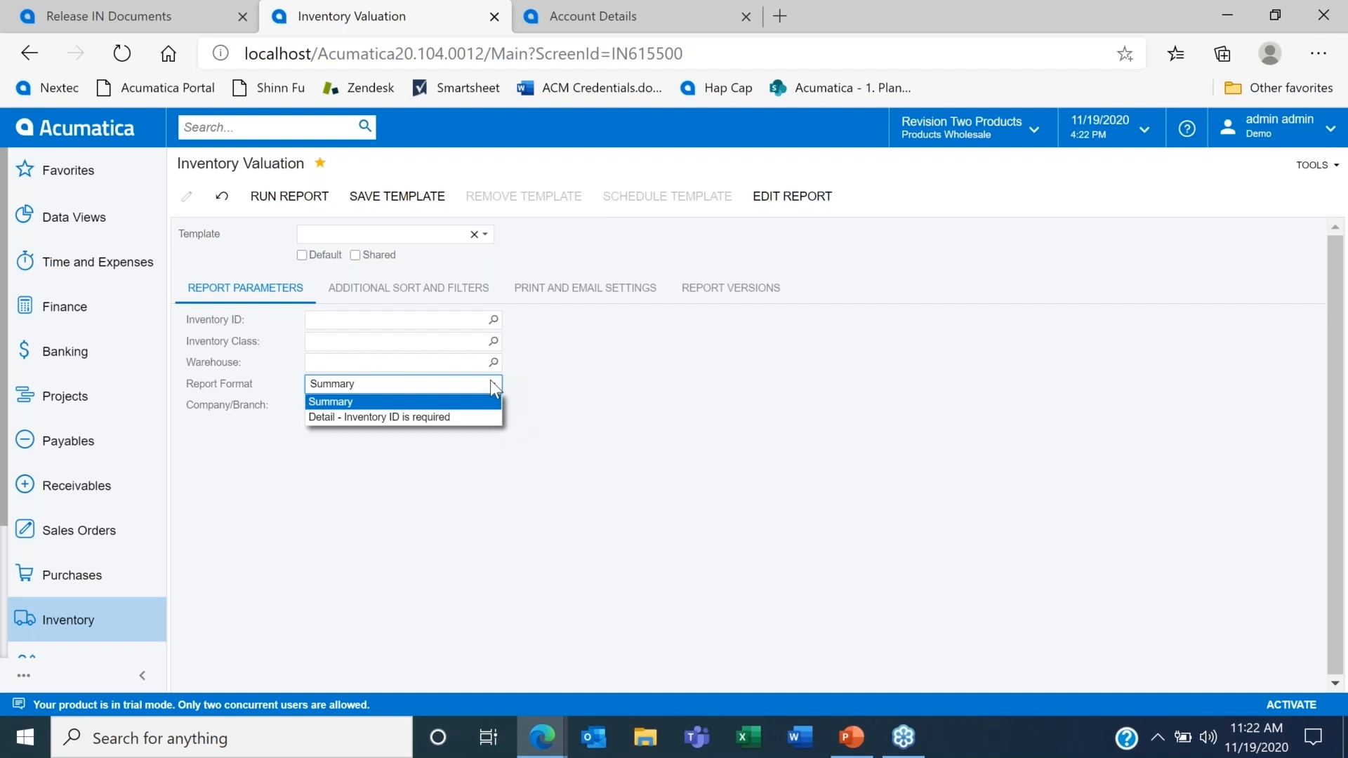
{"action": "left_click", "coordinate": [556, 409]}
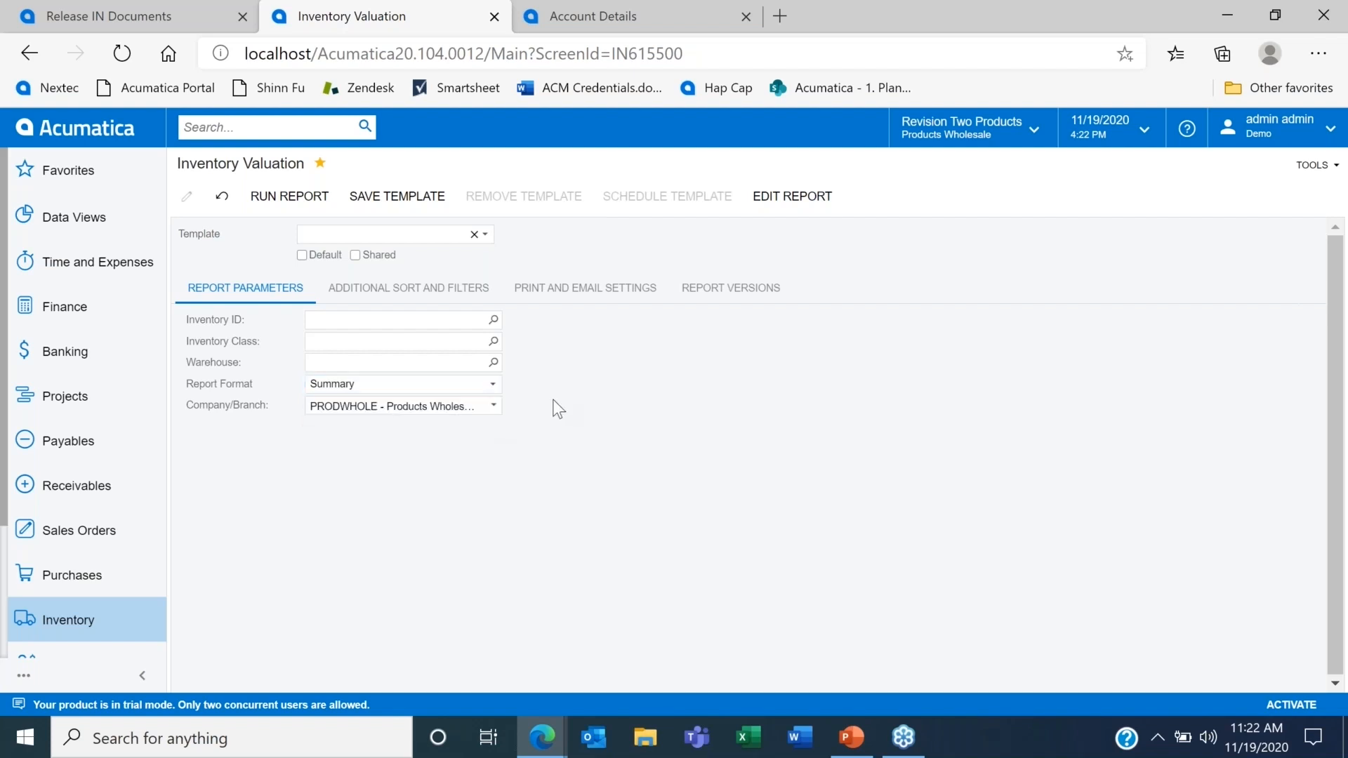
{"action": "left_click", "coordinate": [311, 207]}
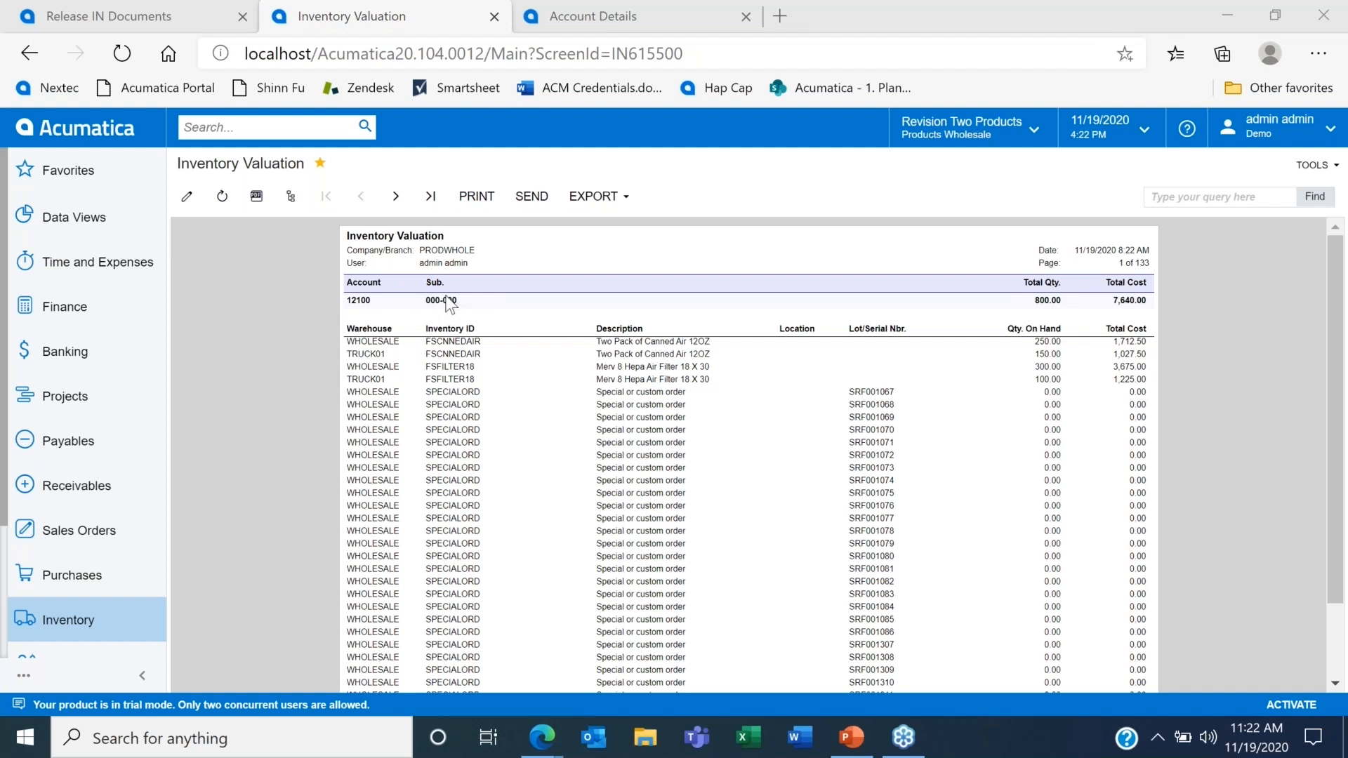
Step: Look up the November 2020 Account Details for the report's inventory account 12100 with subaccount 000-000
{"action": "mouse_move", "coordinate": [375, 302]}
{"action": "left_mouse_down"}
{"action": "mouse_move", "coordinate": [391, 312]}
{"action": "mouse_move", "coordinate": [350, 300]}
{"action": "left_mouse_up"}
{"action": "key", "text": "ctrl+c"}
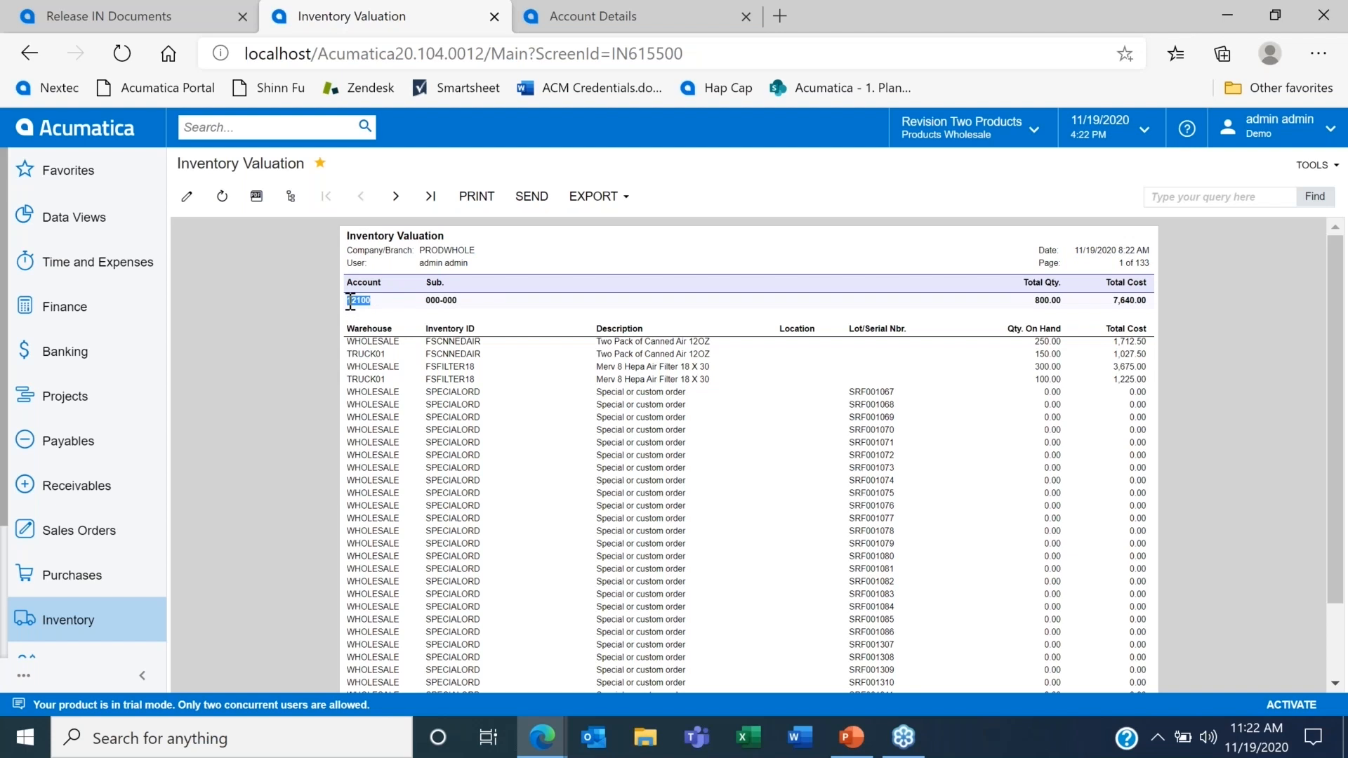
{"action": "left_click", "coordinate": [579, 3]}
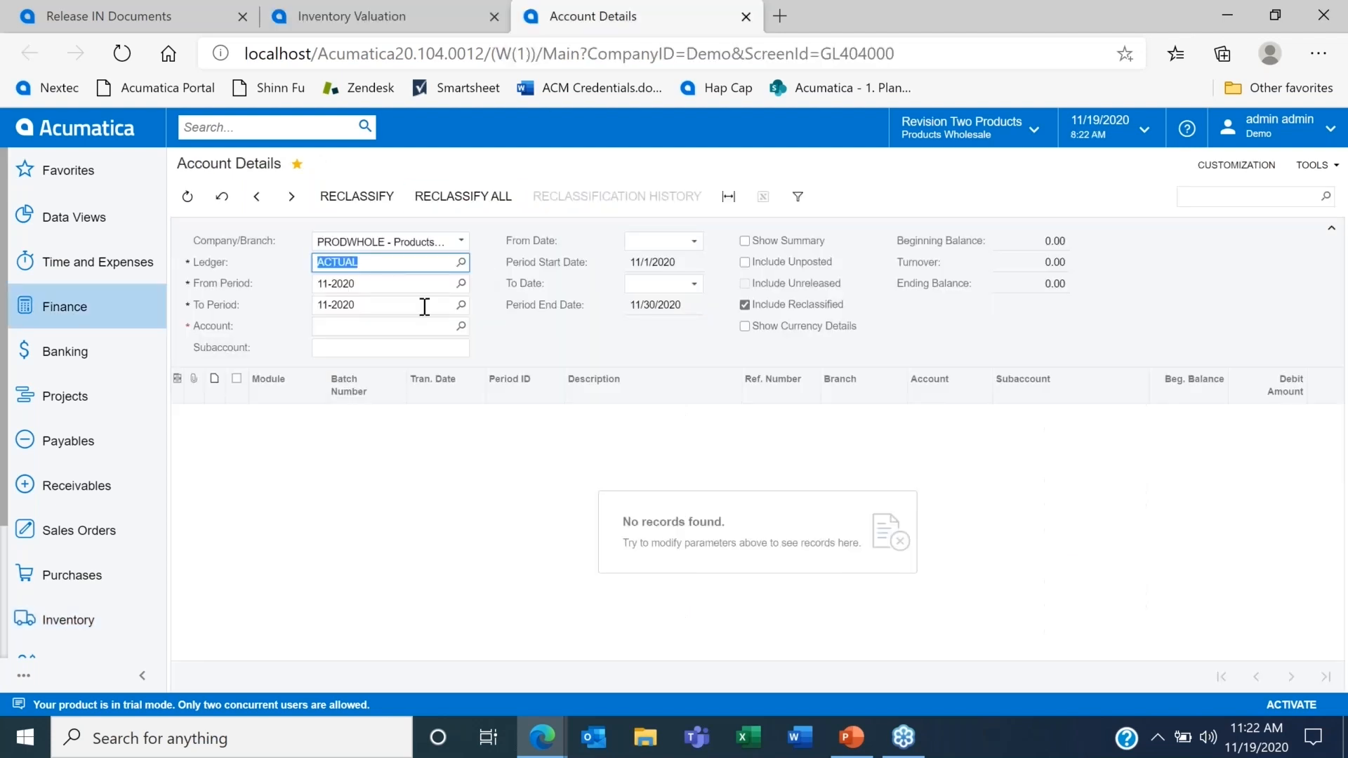
{"action": "left_click", "coordinate": [388, 333]}
{"action": "key", "text": "ctrl+v"}
{"action": "key", "text": "Tab"}
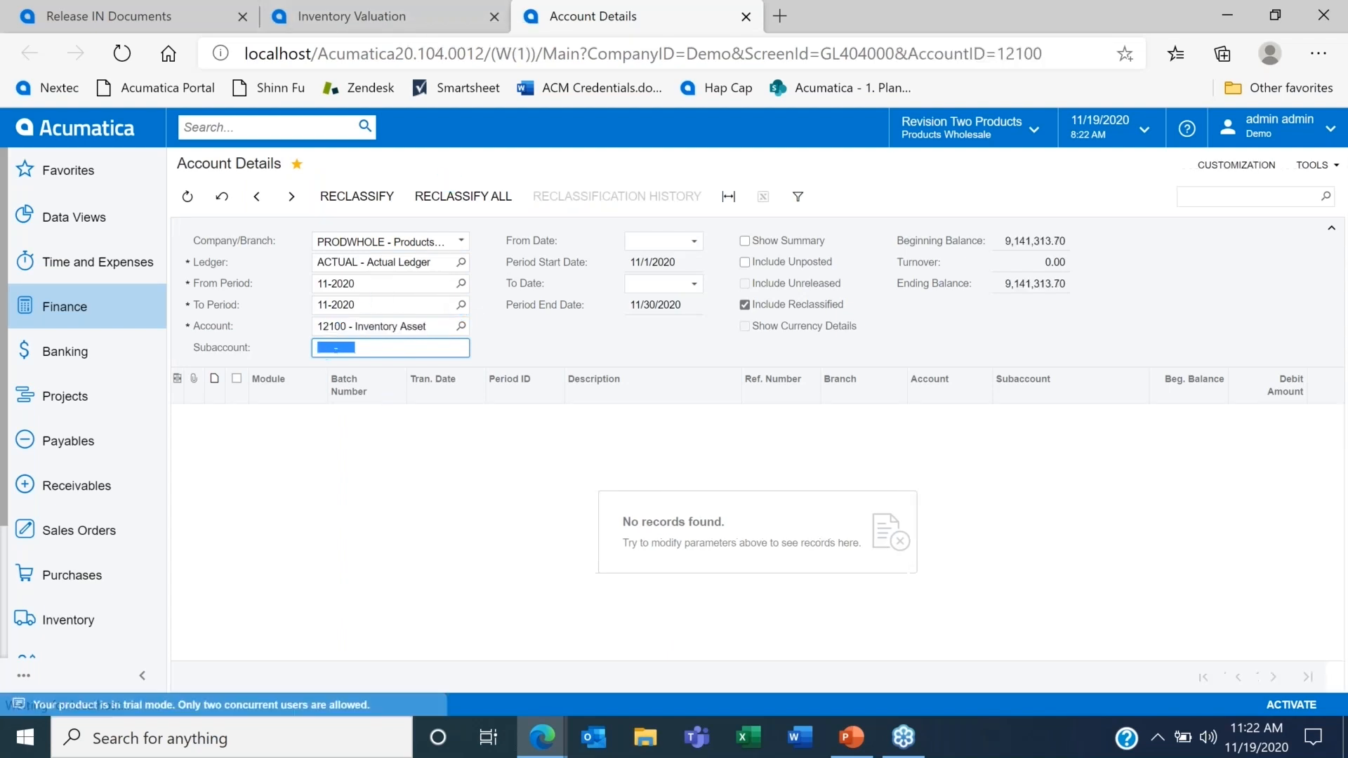
{"action": "type", "text": "0000000"}
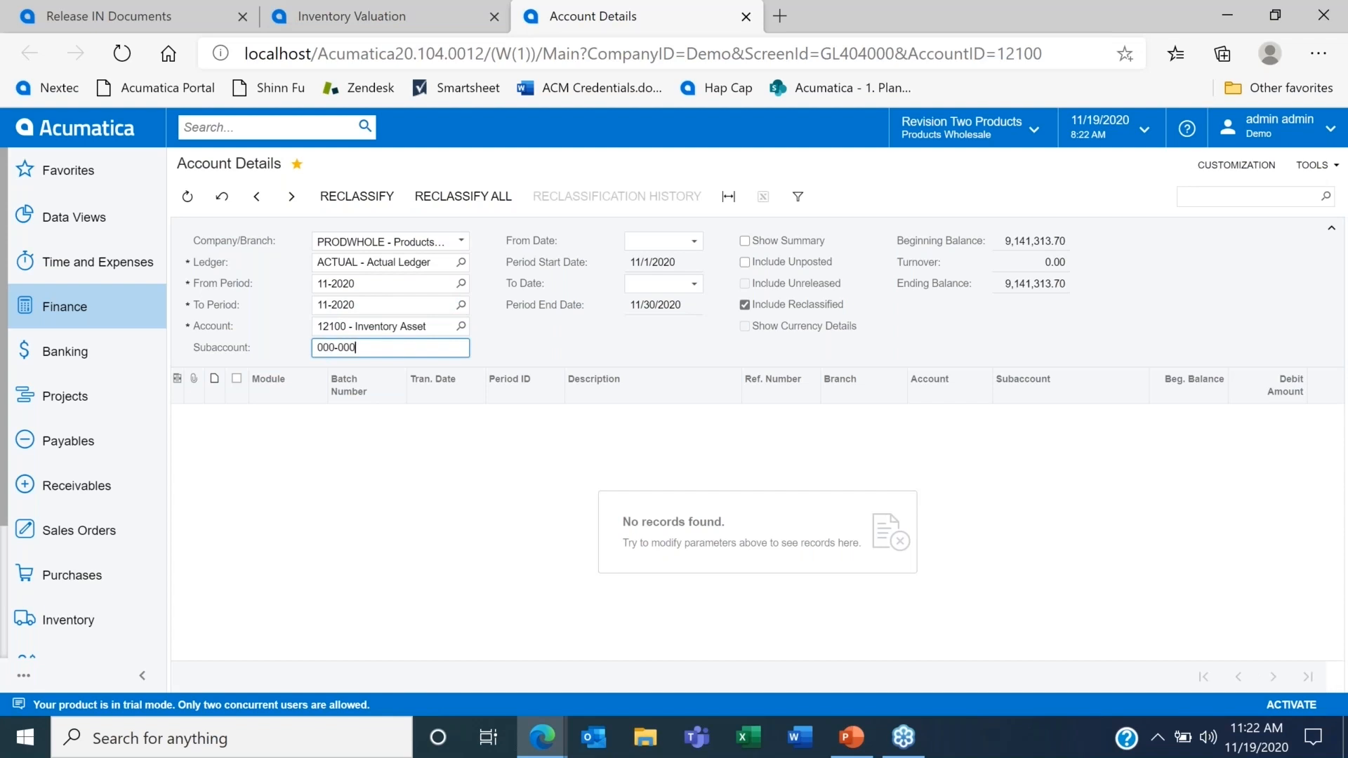
{"action": "key", "text": "Tab"}
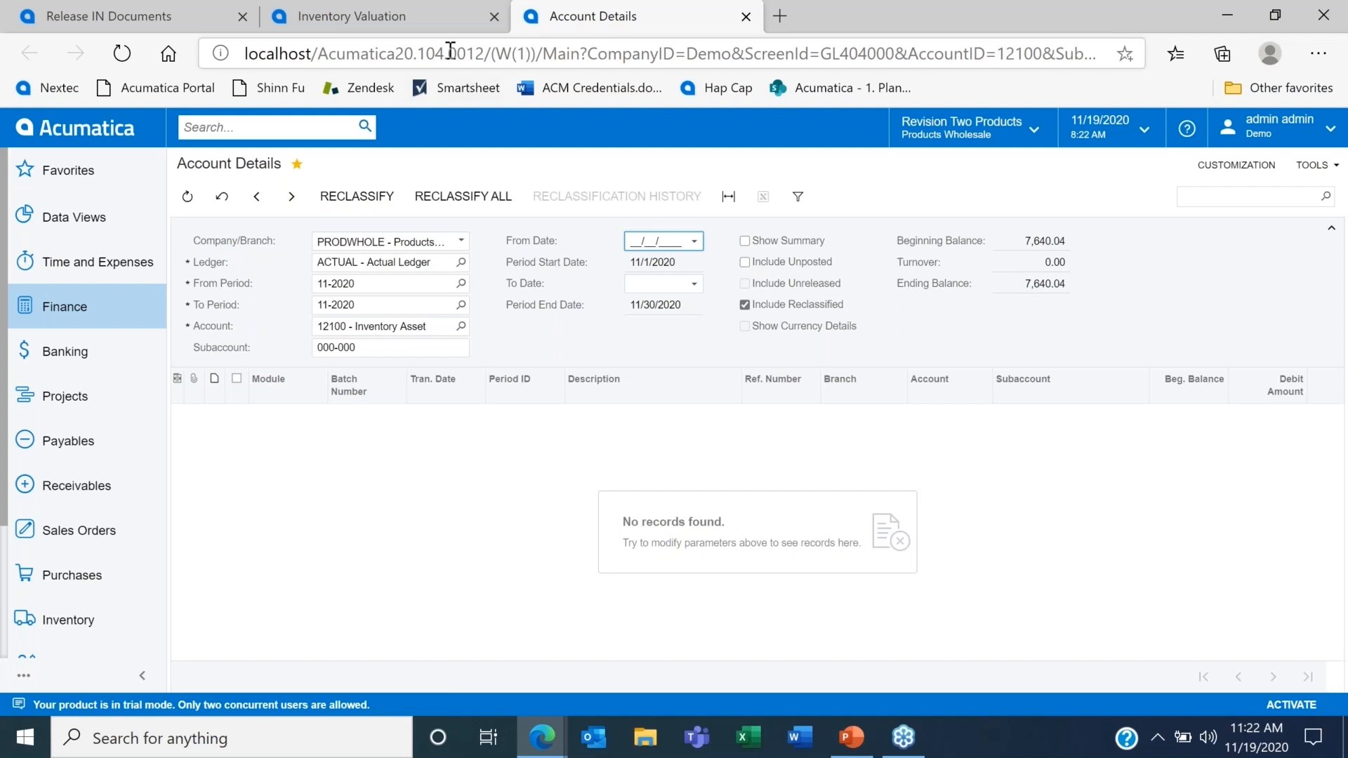
Step: Compare the Inventory Valuation total cost with the account's ending balance, and switch to the PowerPoint presentation
{"action": "left_click", "coordinate": [462, 18]}
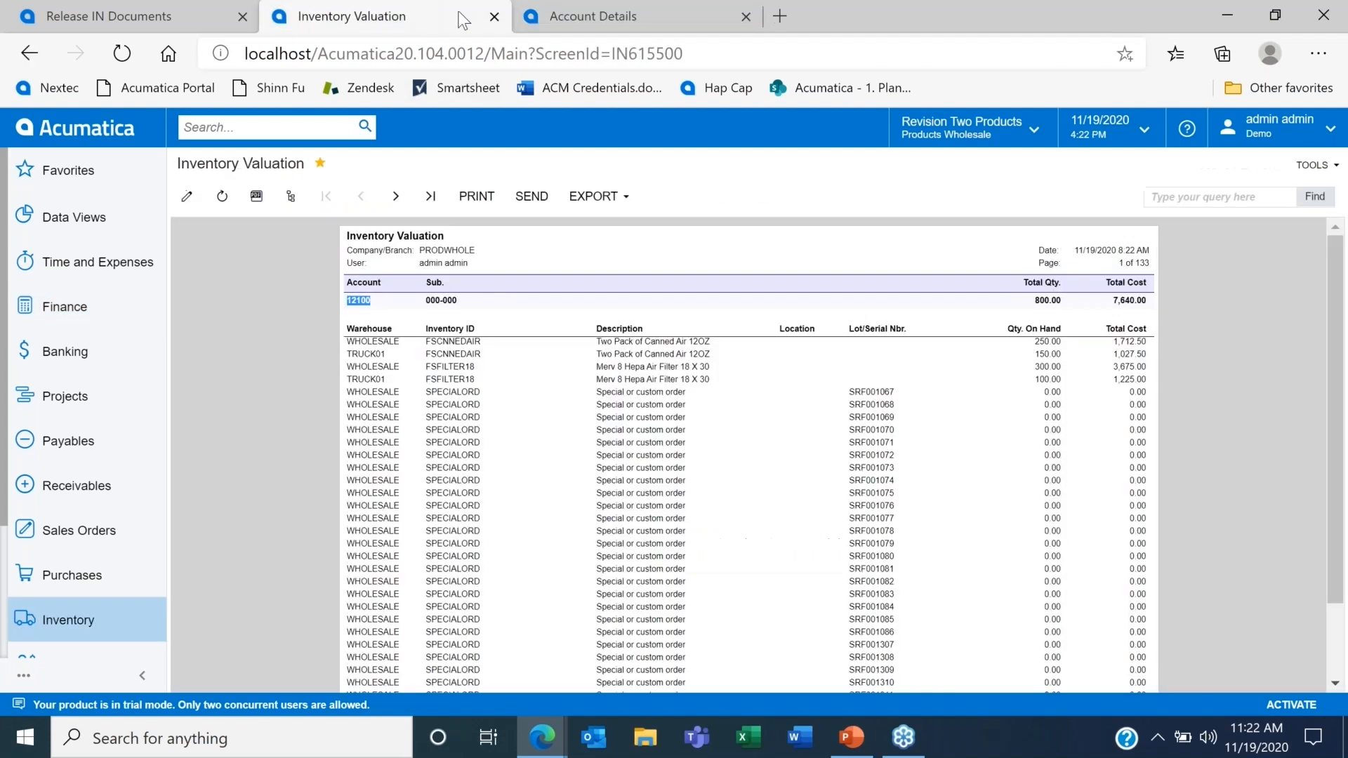
{"action": "left_click", "coordinate": [627, 10]}
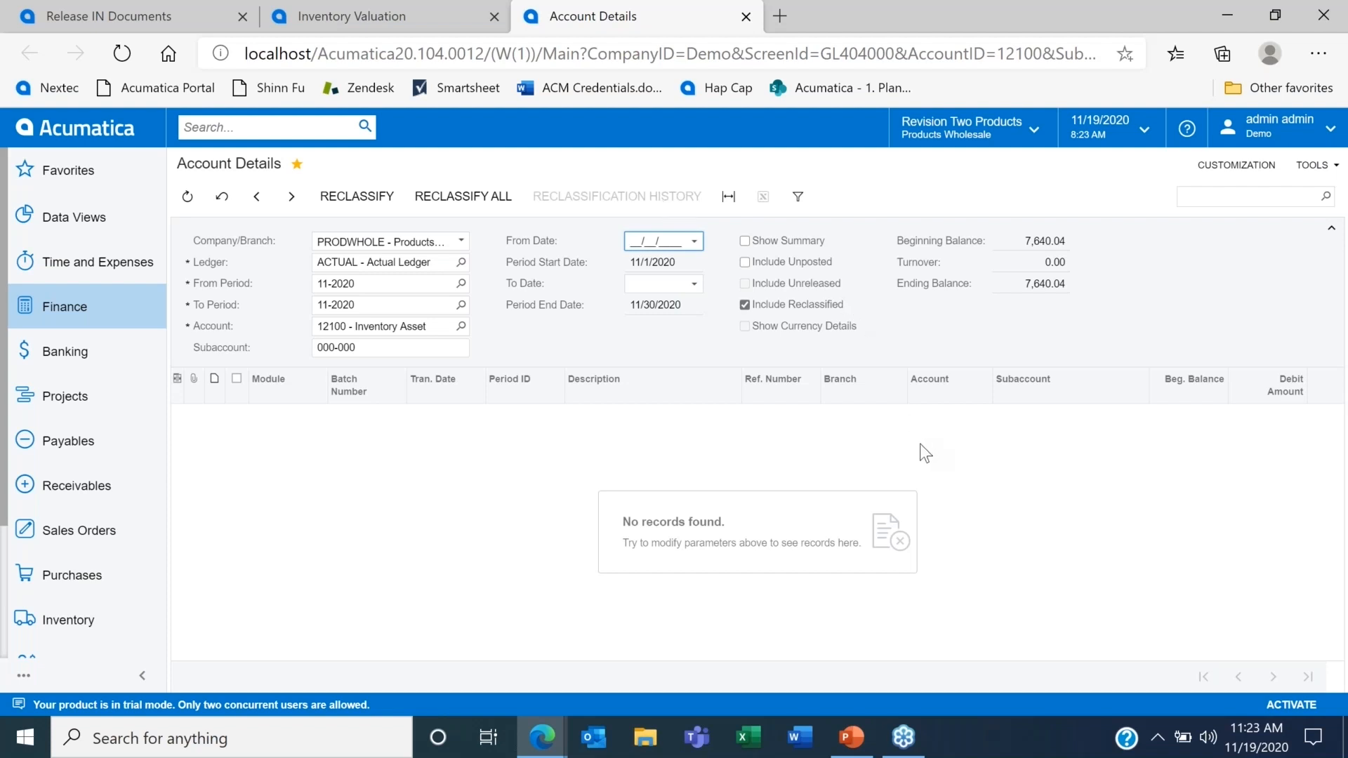
{"action": "left_click", "coordinate": [852, 743]}
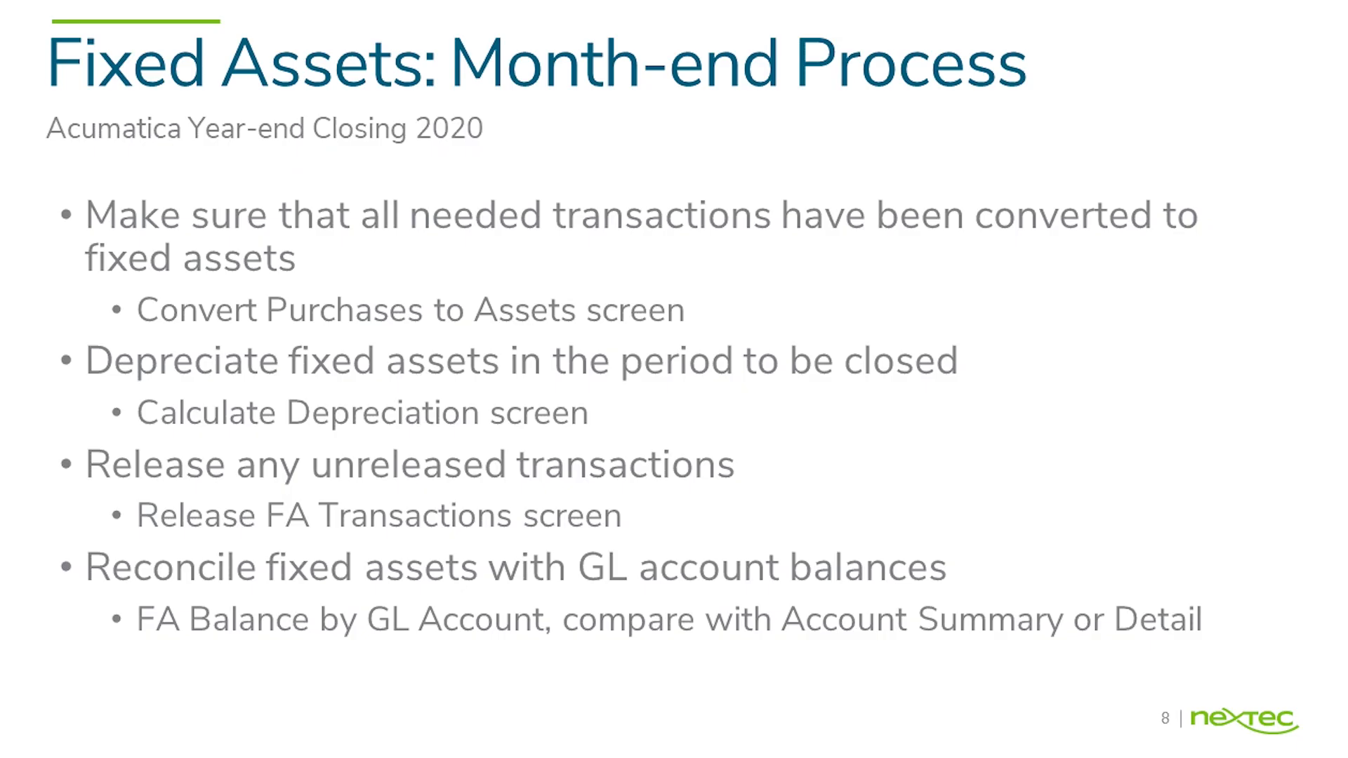
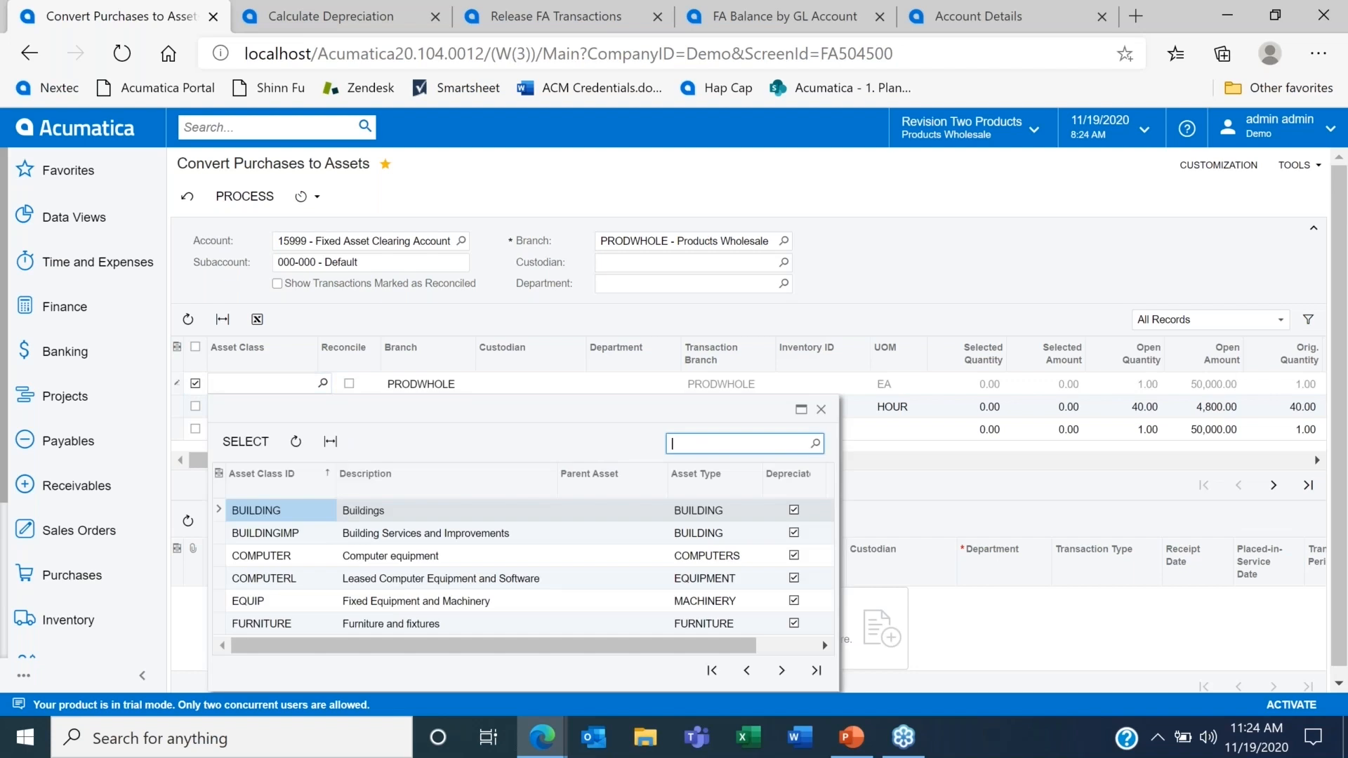
Step: Assign asset class COMPUTER to the selected 50,000.00 purchase and set the new asset's department to CONSULT
{"action": "double_click", "coordinate": [410, 558]}
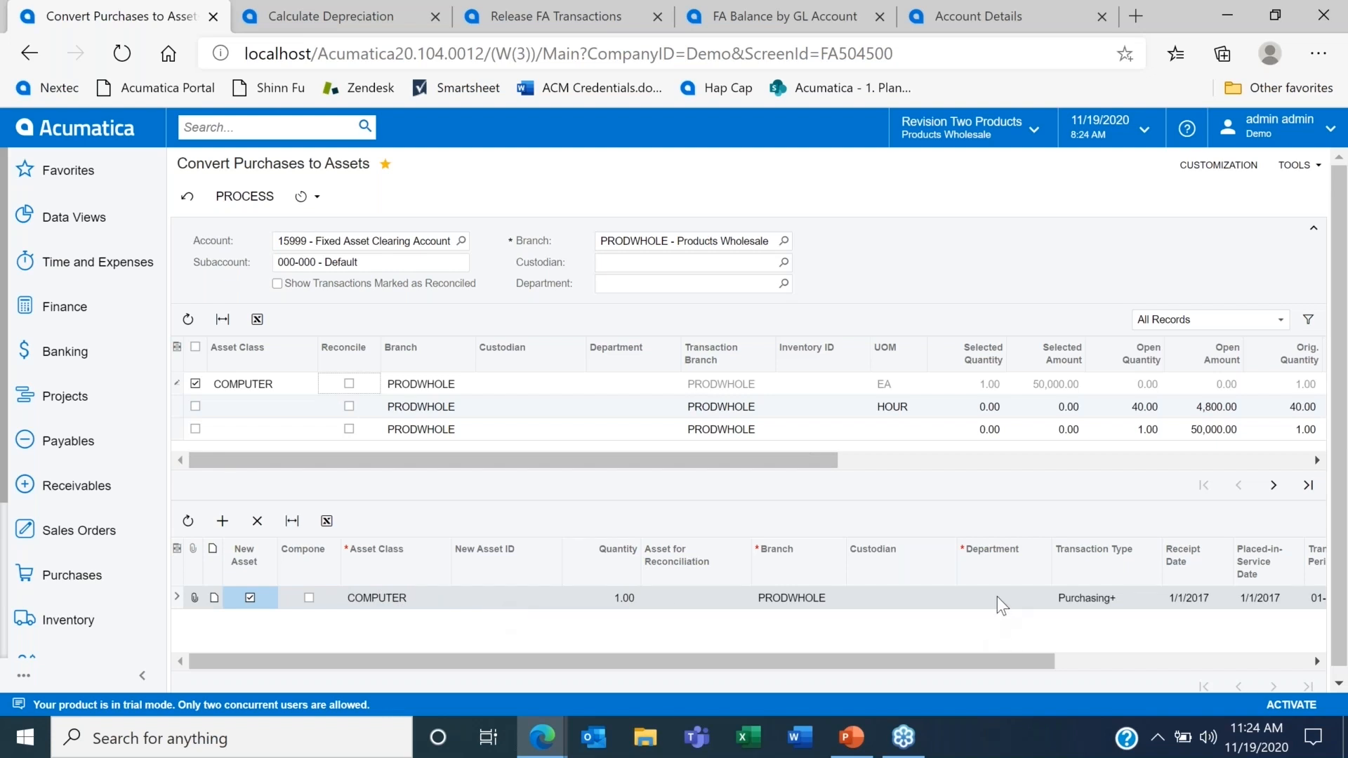
{"action": "left_click", "coordinate": [1031, 598]}
{"action": "left_click", "coordinate": [1056, 597]}
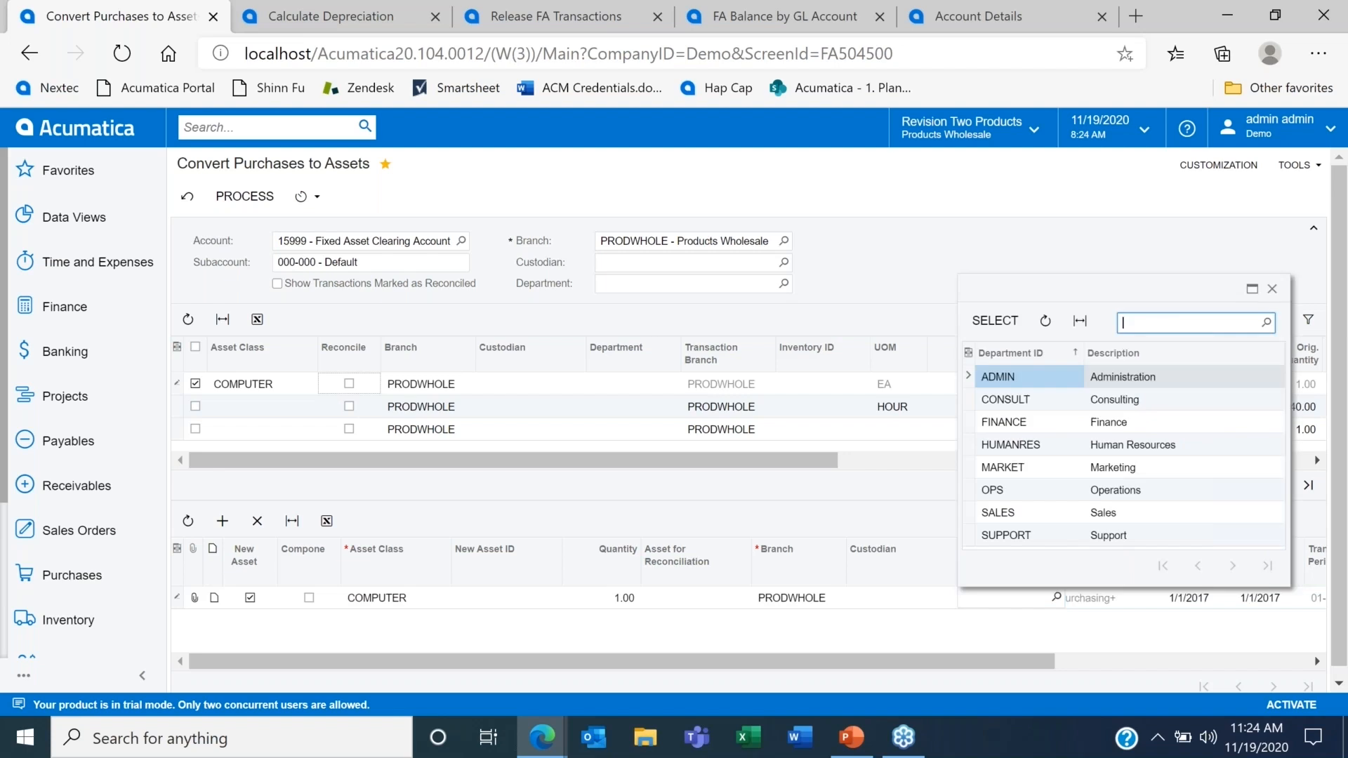
{"action": "double_click", "coordinate": [1022, 405]}
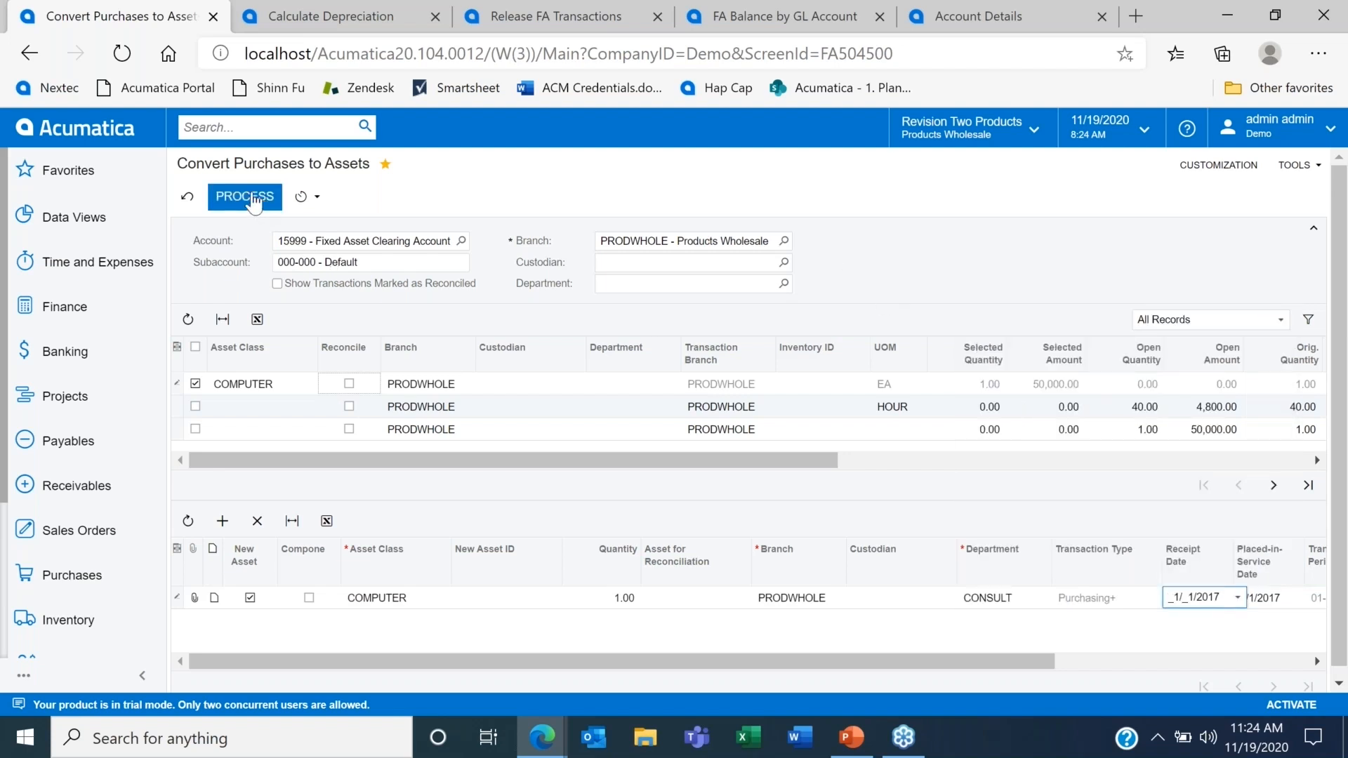
Step: Review the new asset's transaction details and process the conversion of the selected purchase to a fixed asset
{"action": "left_click", "coordinate": [247, 201]}
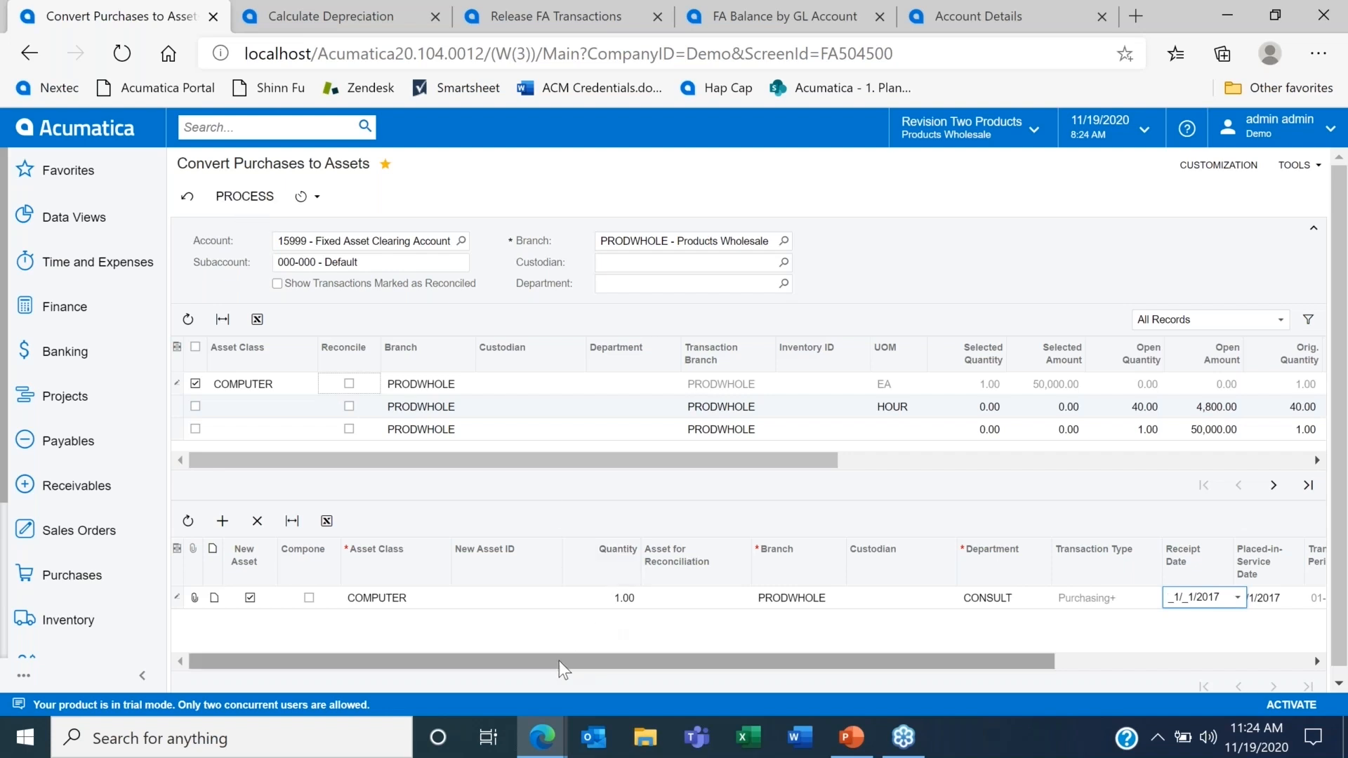
{"action": "left_click_drag", "start_coordinate": [553, 660], "coordinate": [809, 660]}
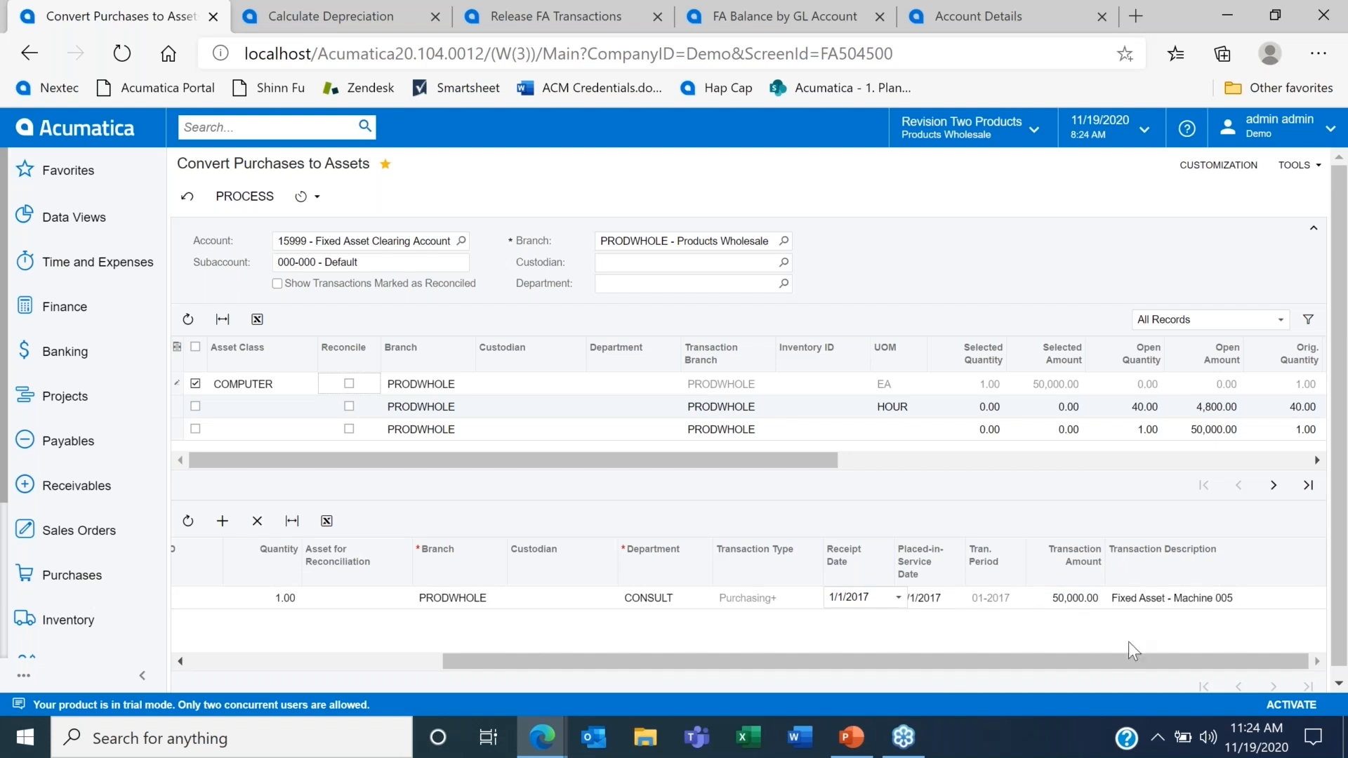
{"action": "left_click_drag", "start_coordinate": [1110, 664], "coordinate": [594, 609]}
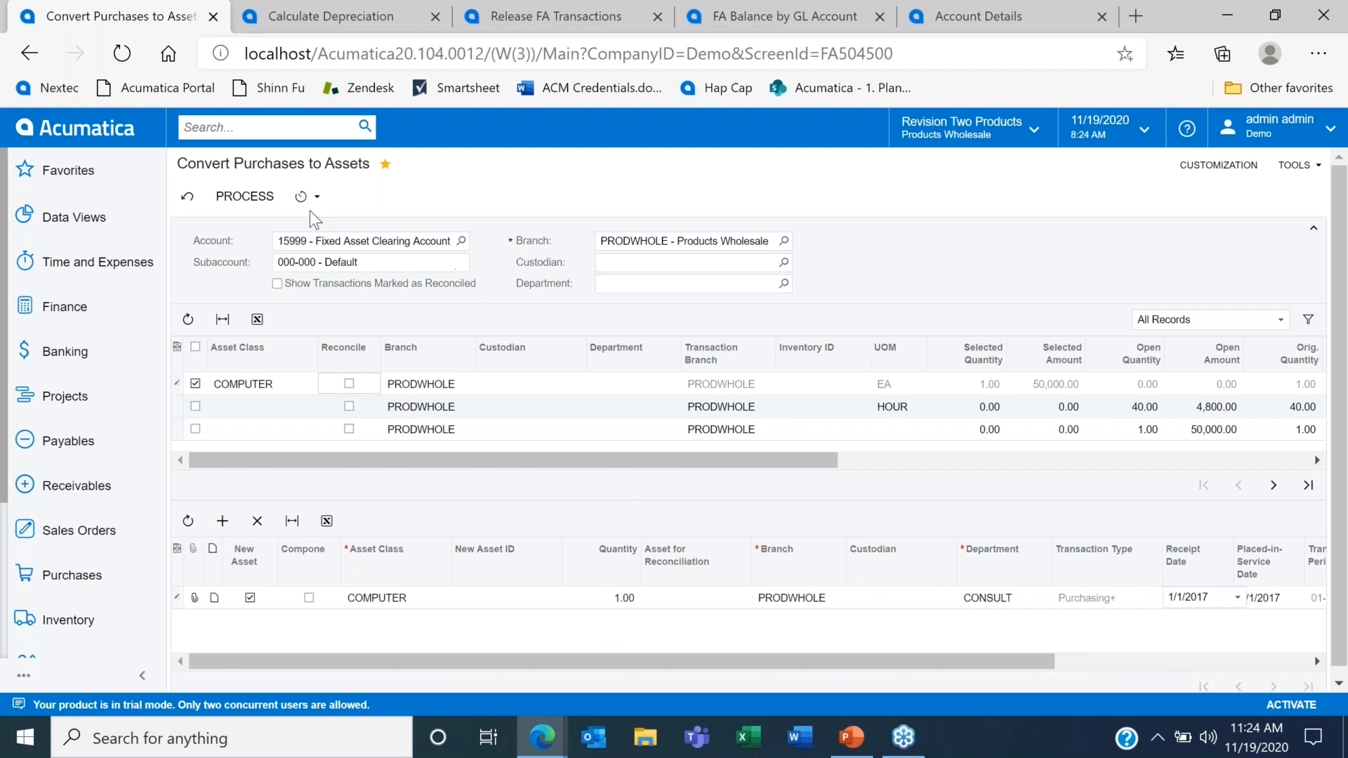
{"action": "left_click", "coordinate": [250, 198]}
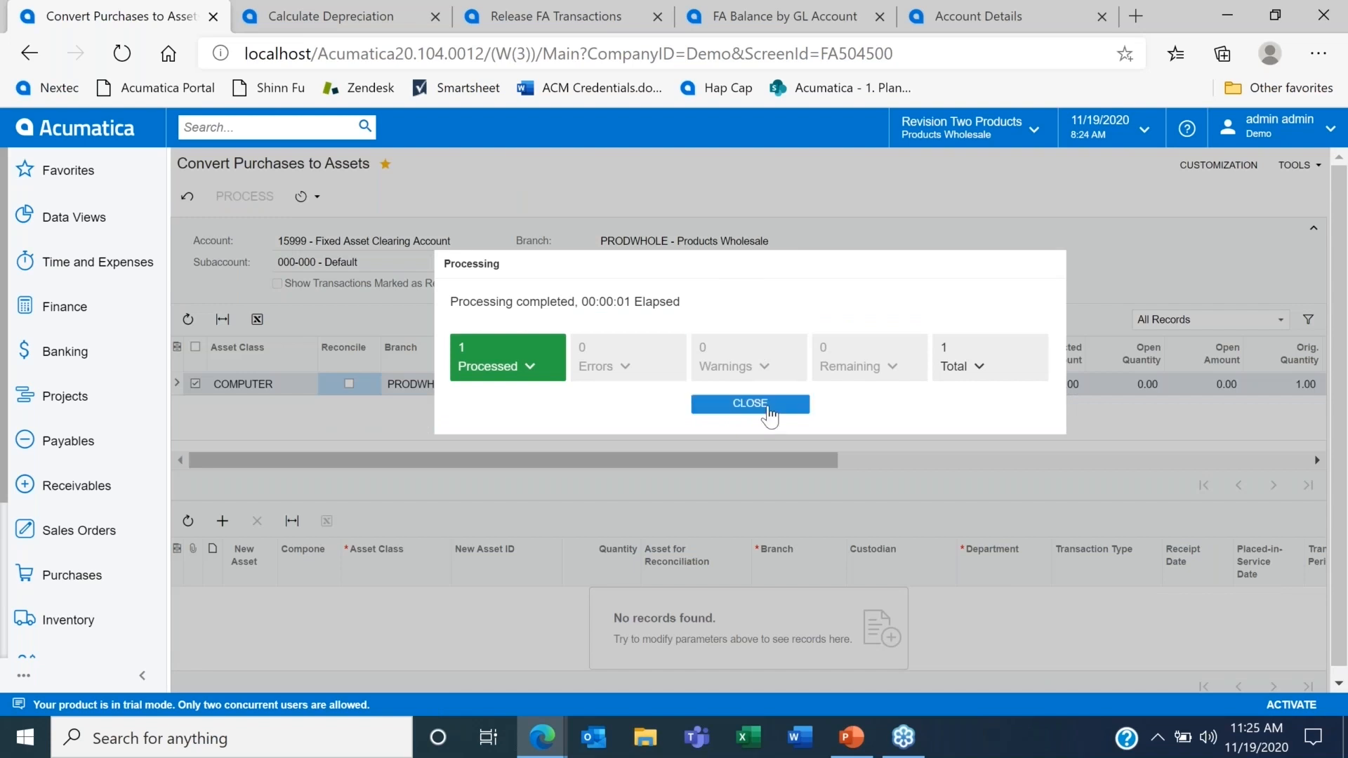
{"action": "left_click", "coordinate": [769, 405]}
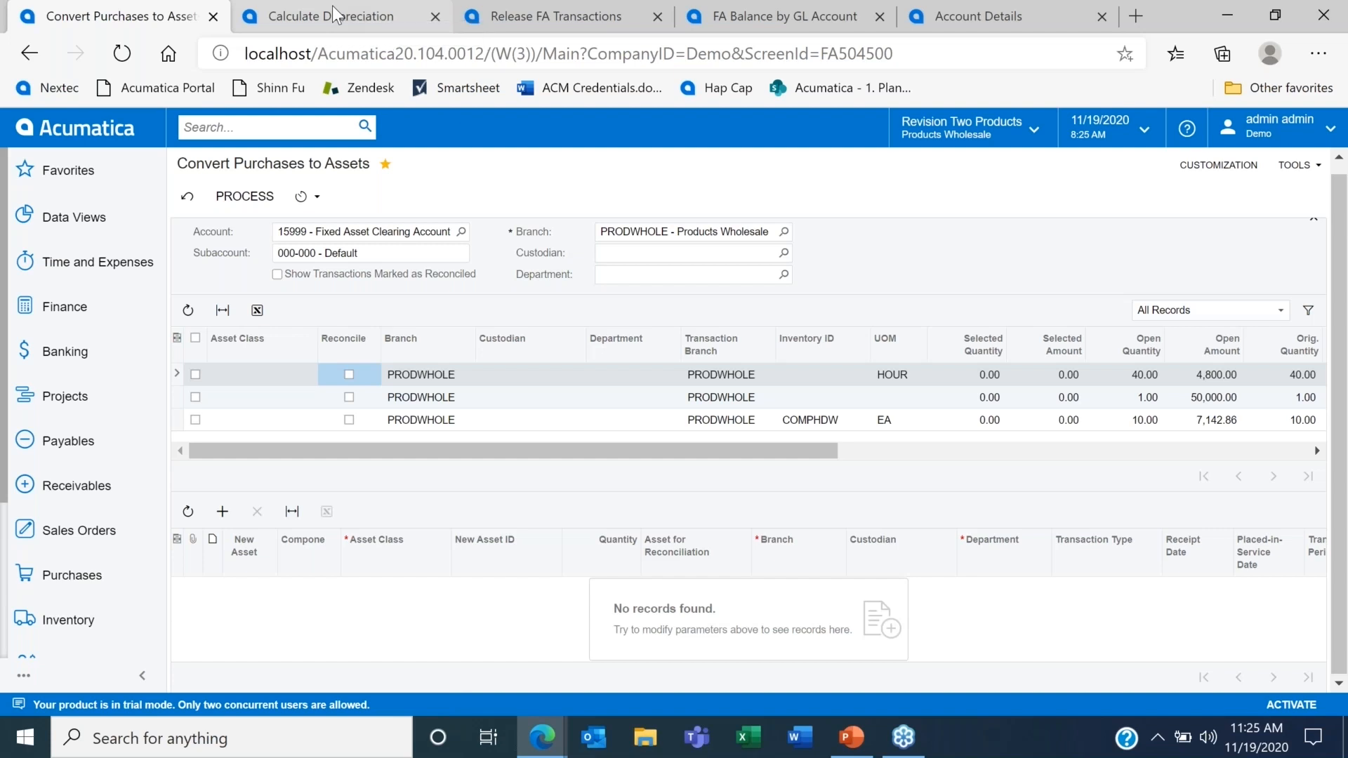
{"action": "left_click", "coordinate": [334, 12]}
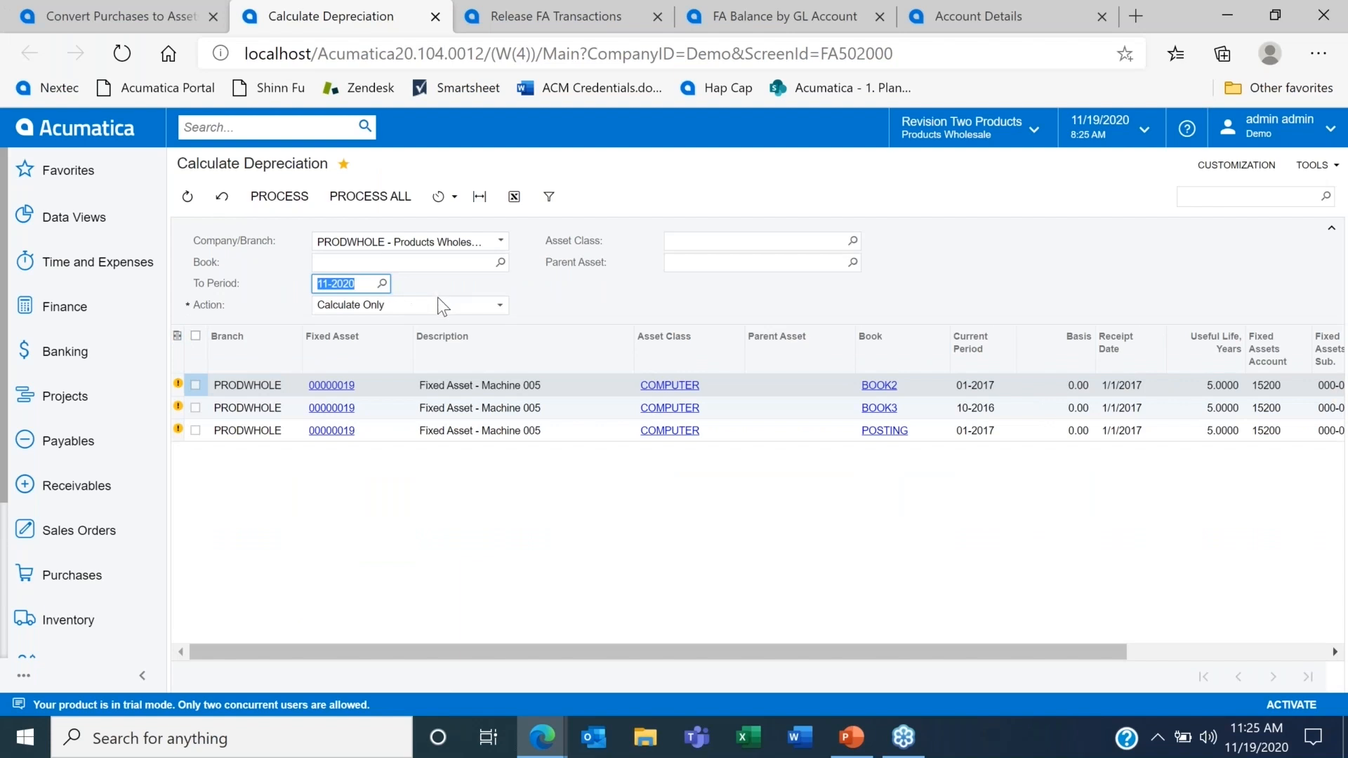
{"action": "left_click", "coordinate": [441, 304]}
{"action": "left_click", "coordinate": [414, 337]}
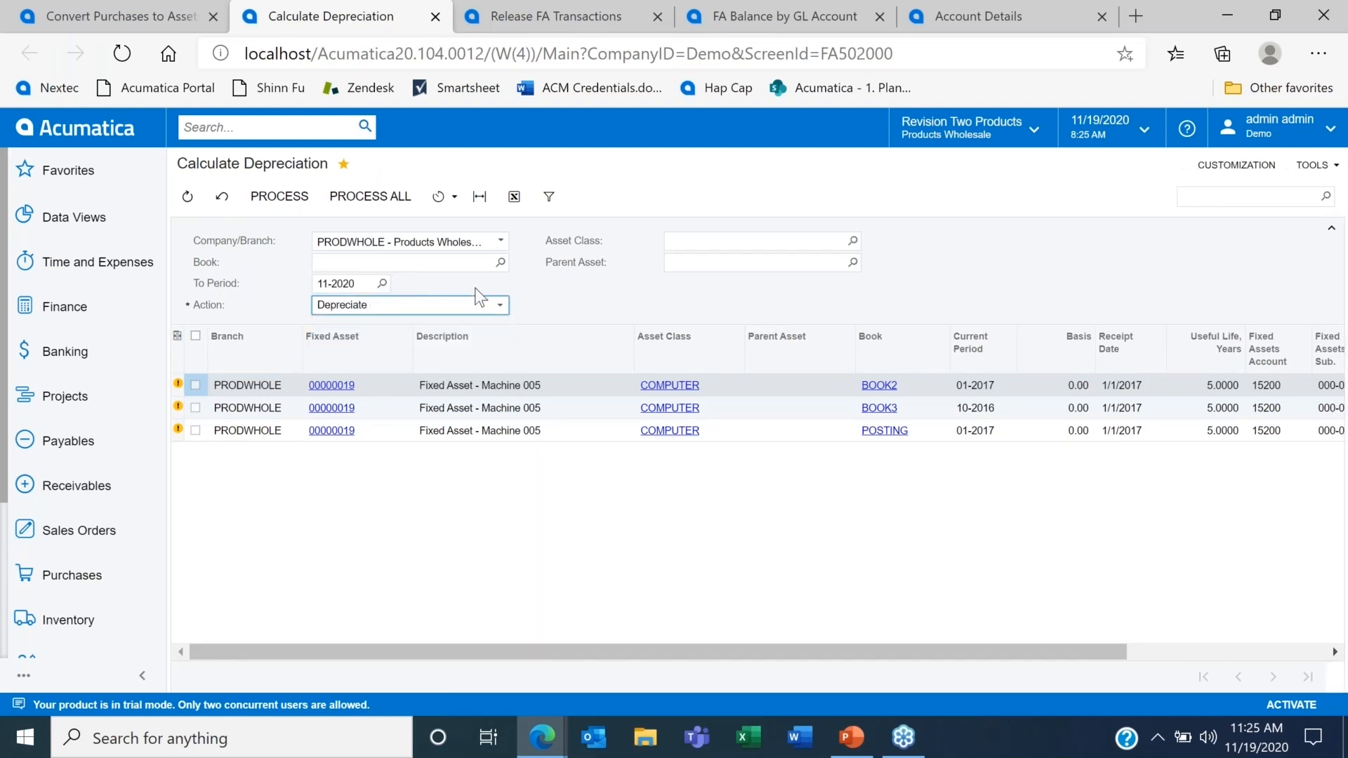
Step: Release the balanced purchasing transaction listed on the Release FA Transactions screen
{"action": "mouse_move", "coordinate": [179, 389]}
{"action": "left_click", "coordinate": [541, 16]}
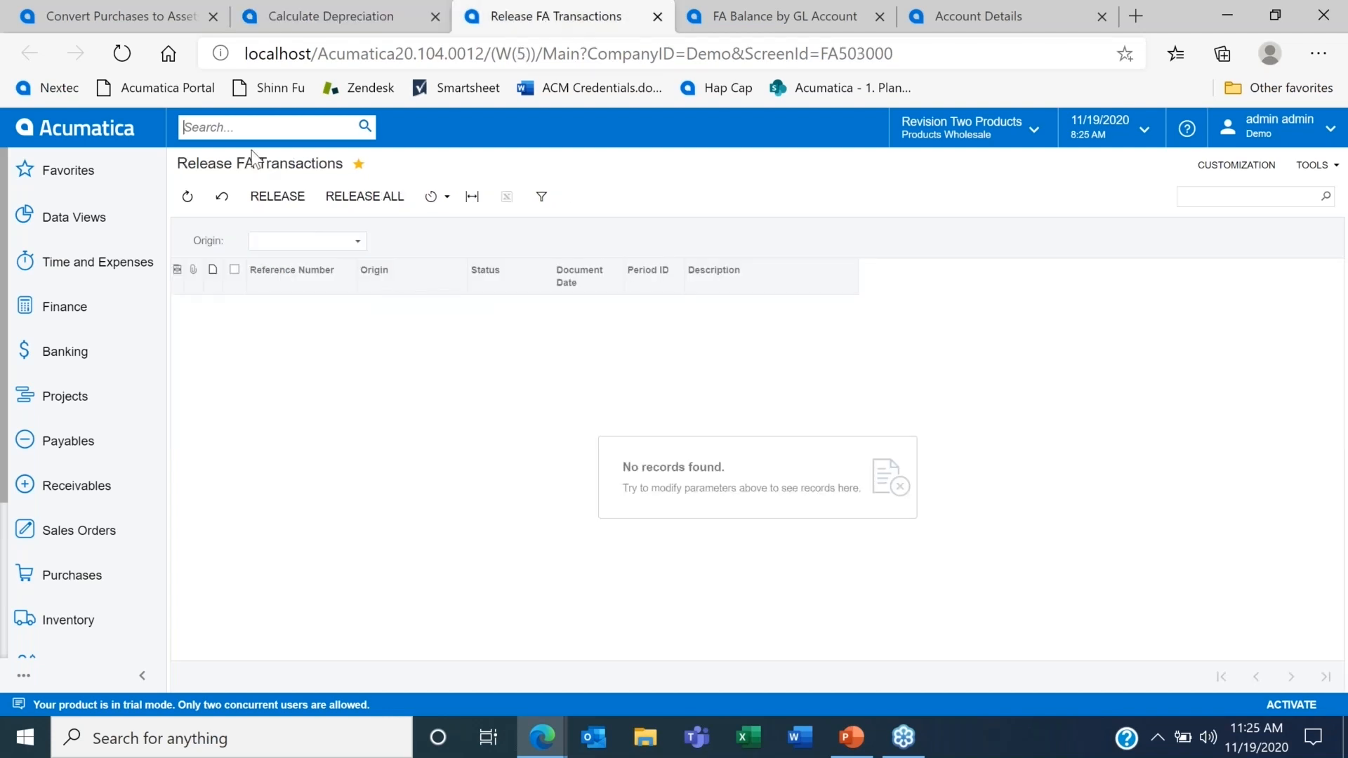
{"action": "left_click", "coordinate": [222, 196]}
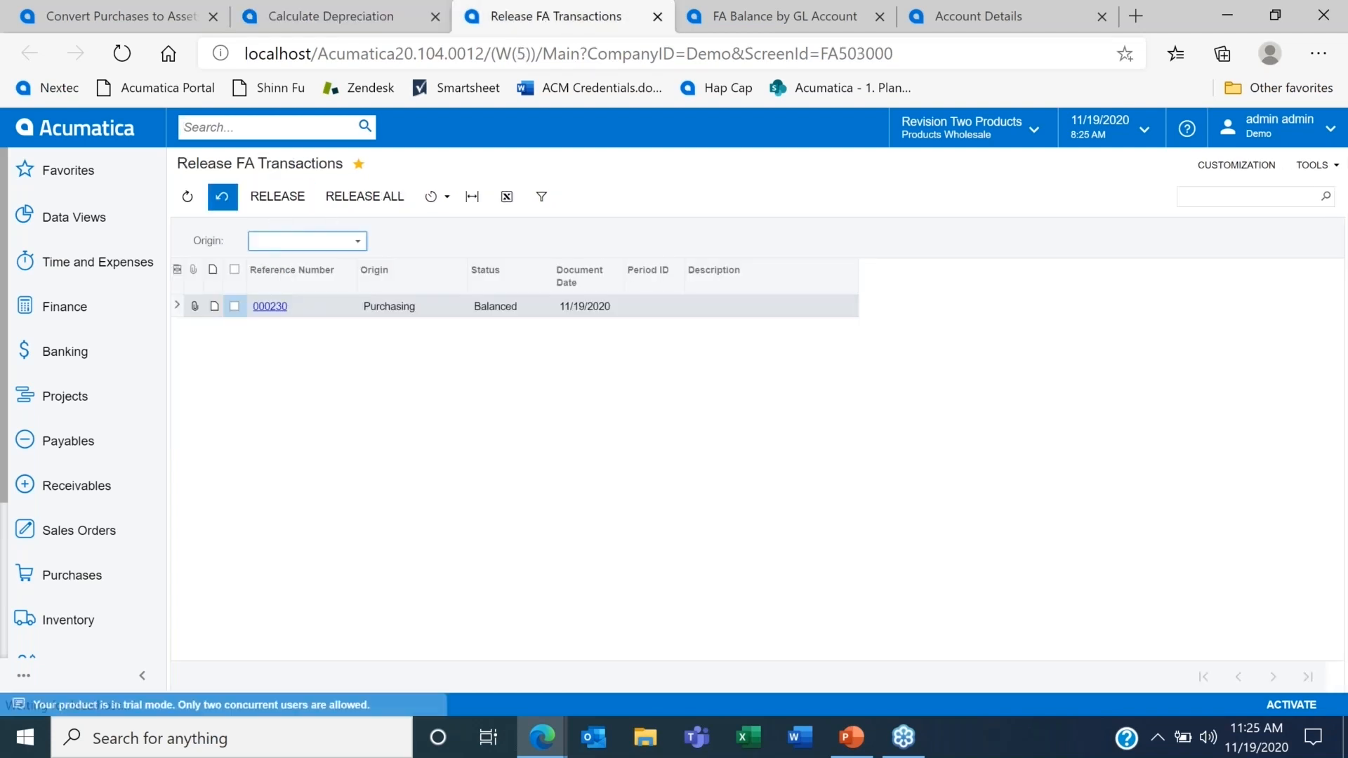
{"action": "left_click", "coordinate": [236, 306]}
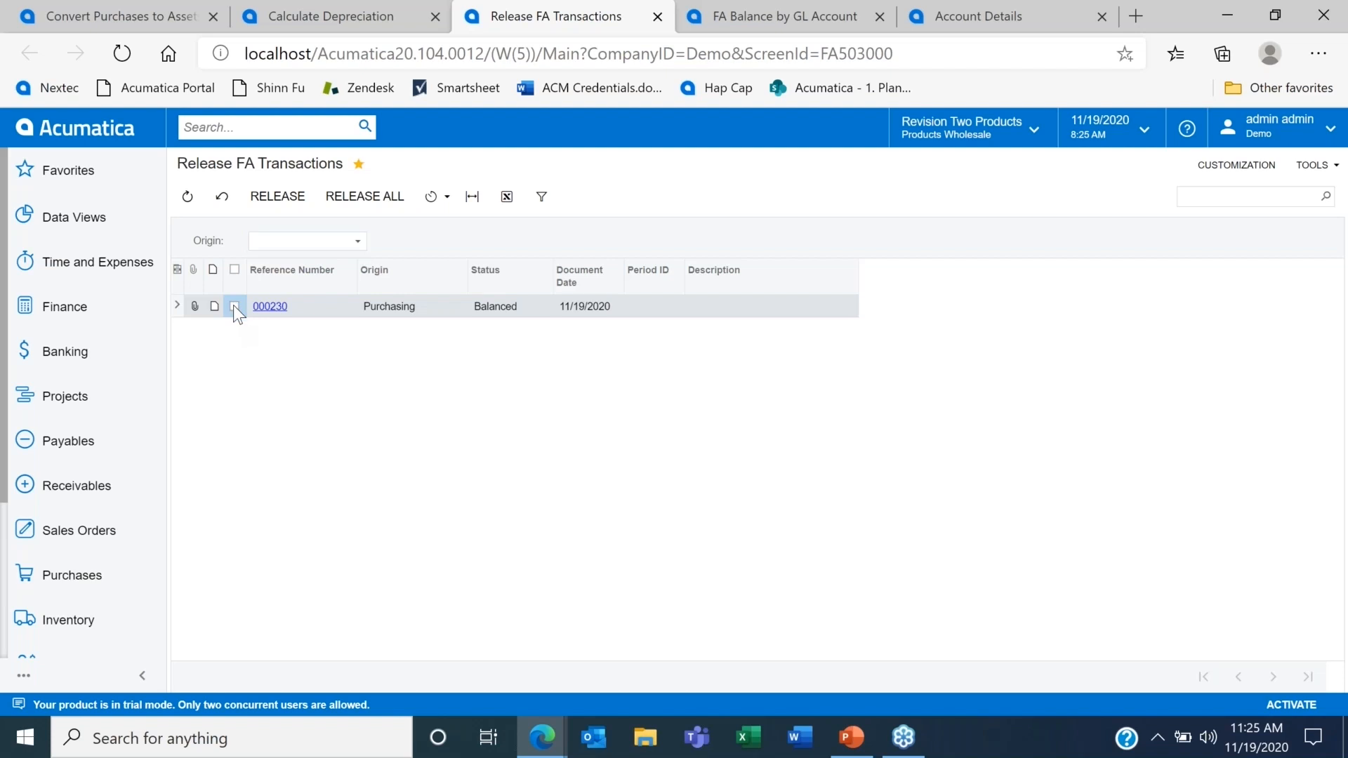
{"action": "left_click", "coordinate": [281, 200]}
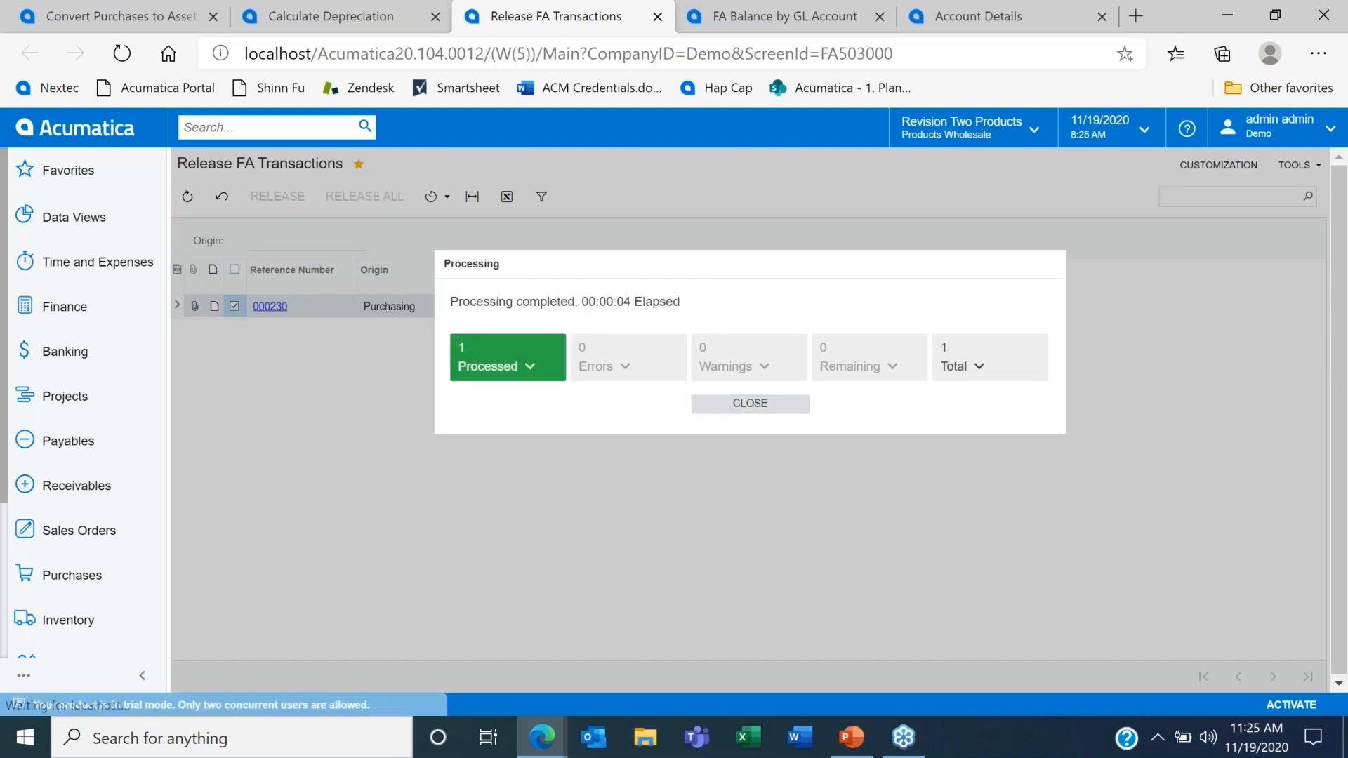
{"action": "left_click", "coordinate": [776, 400]}
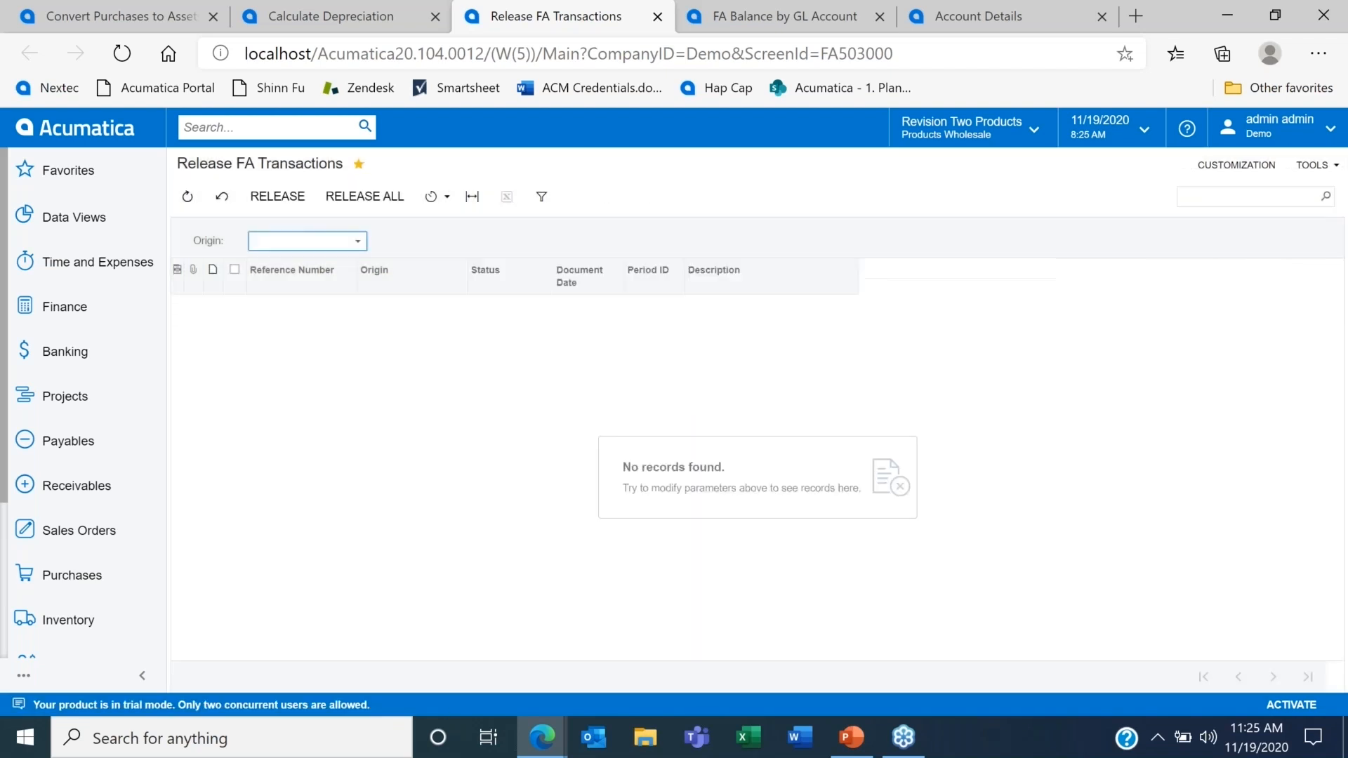
Step: Reload the Calculate Depreciation screen, choose the Depreciate action and set the To Period to 12-2020
{"action": "left_click", "coordinate": [358, 15]}
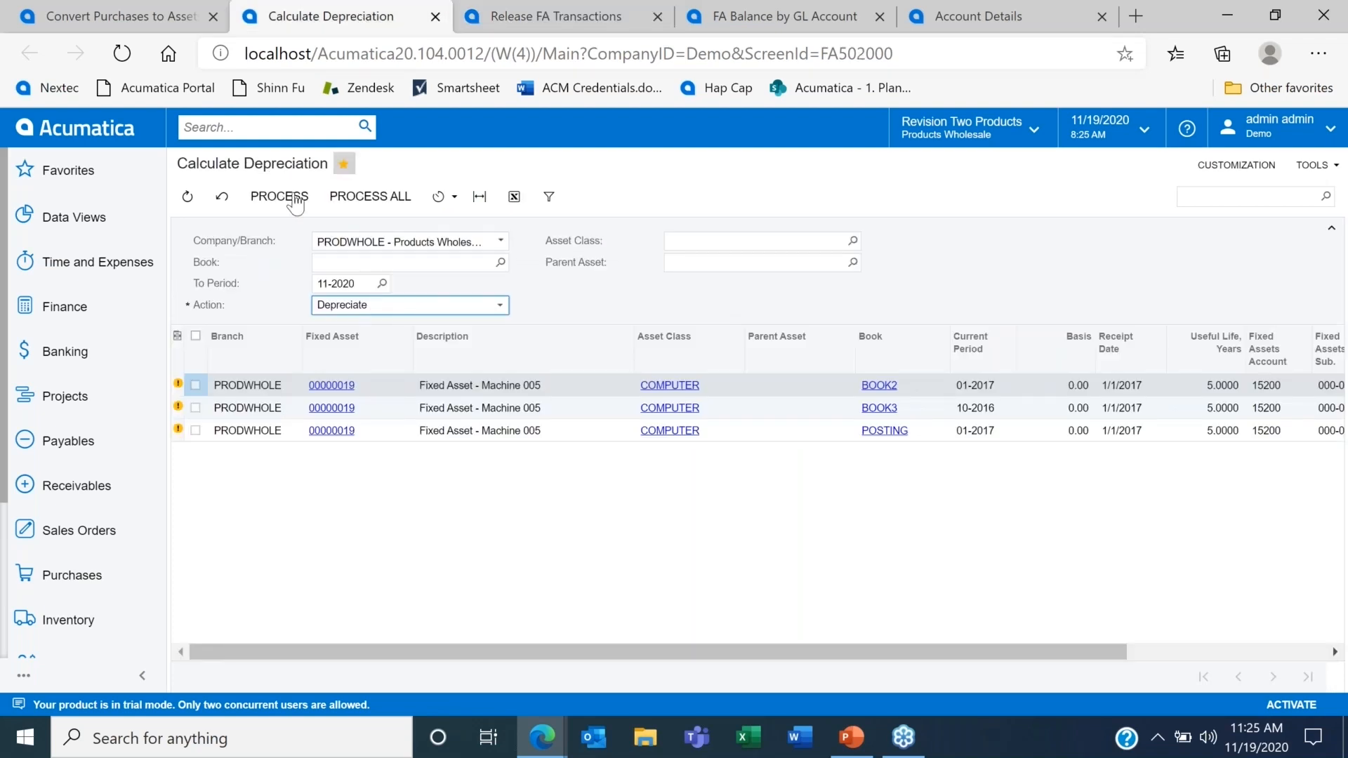
{"action": "left_click", "coordinate": [222, 197]}
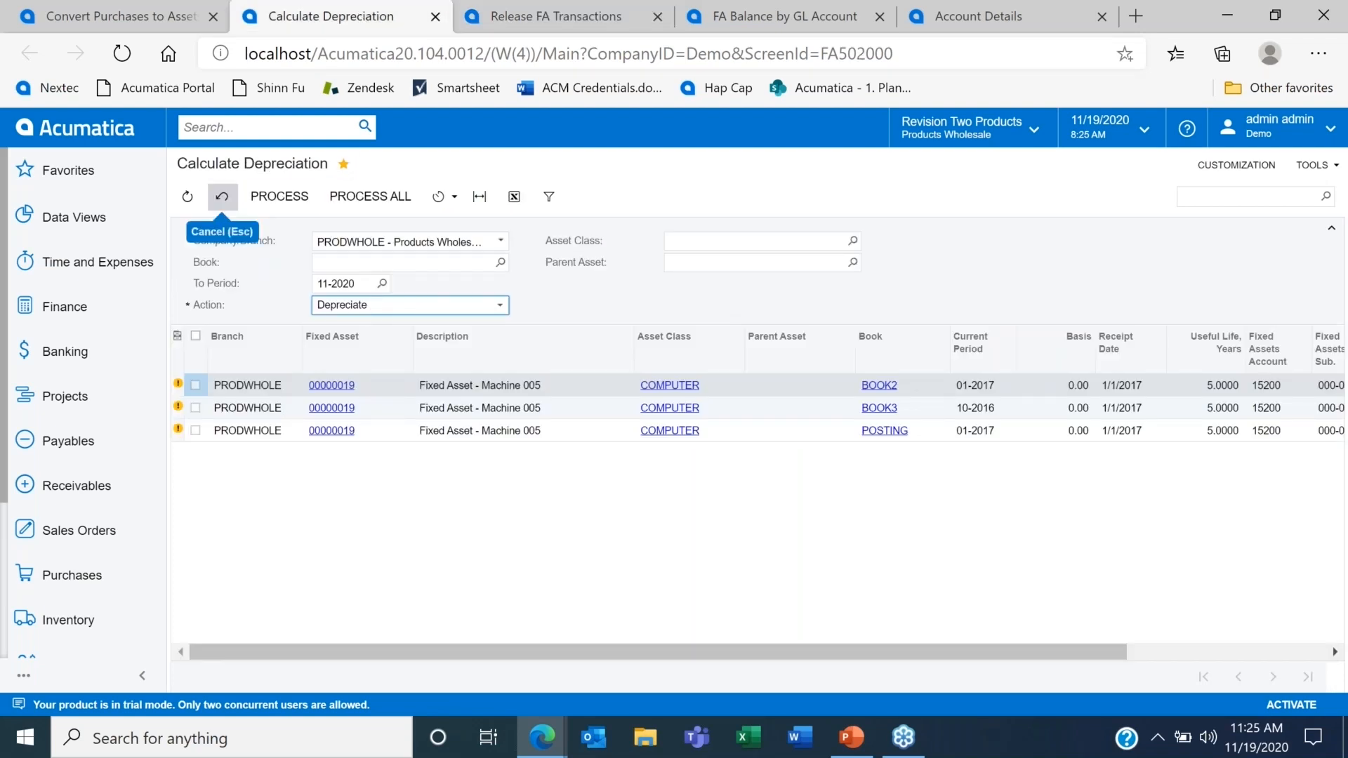
{"action": "left_click", "coordinate": [475, 302]}
{"action": "left_click", "coordinate": [442, 337]}
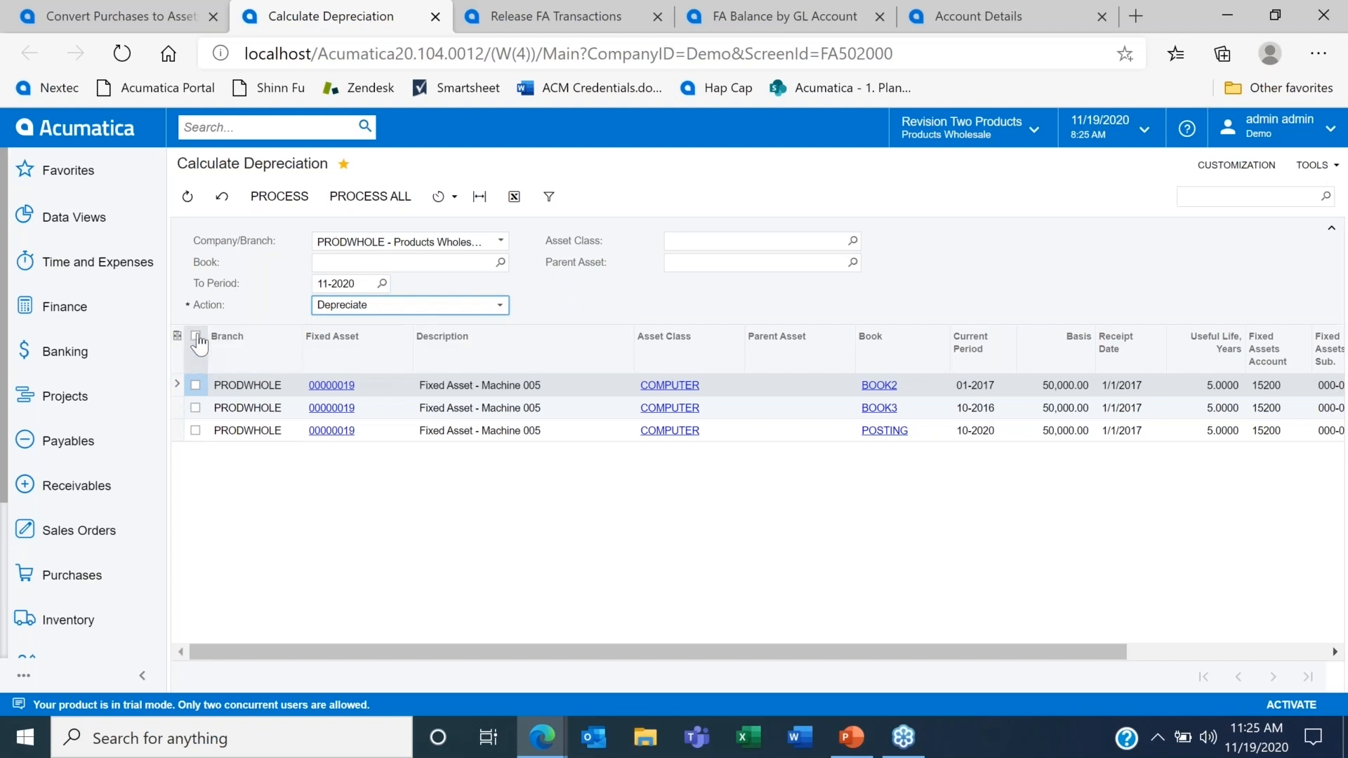
{"action": "left_click", "coordinate": [382, 283]}
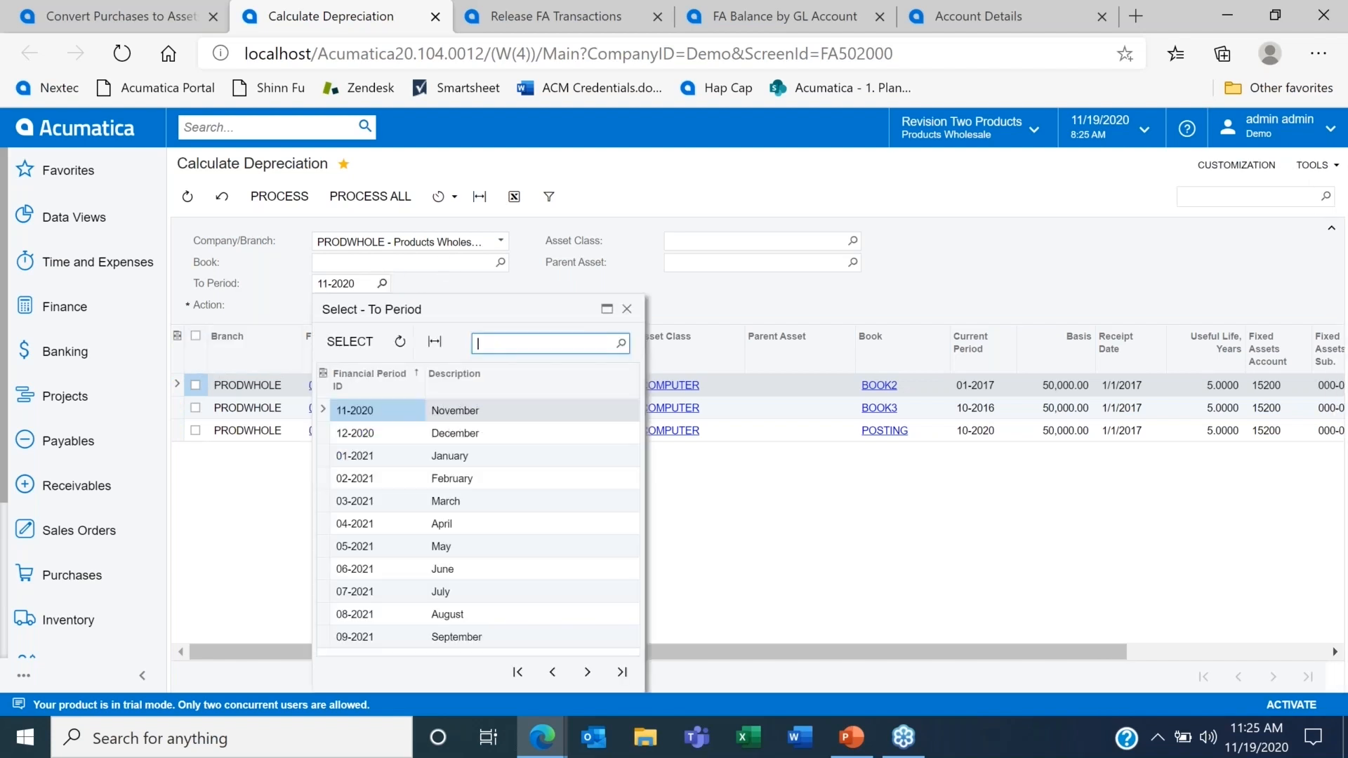
{"action": "double_click", "coordinate": [375, 432]}
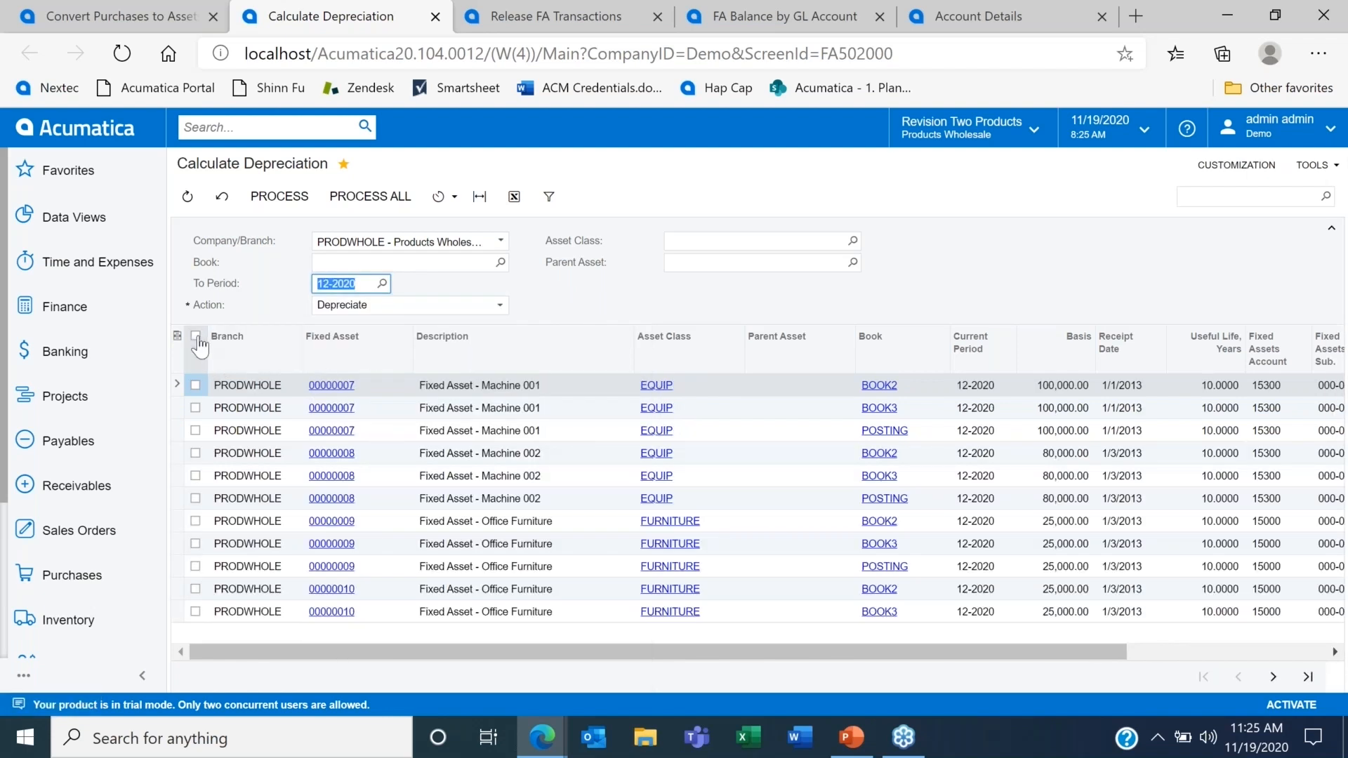
Step: Depreciate all listed PRODWHOLE fixed assets in every book
{"action": "left_click", "coordinate": [196, 337]}
{"action": "left_click", "coordinate": [375, 200]}
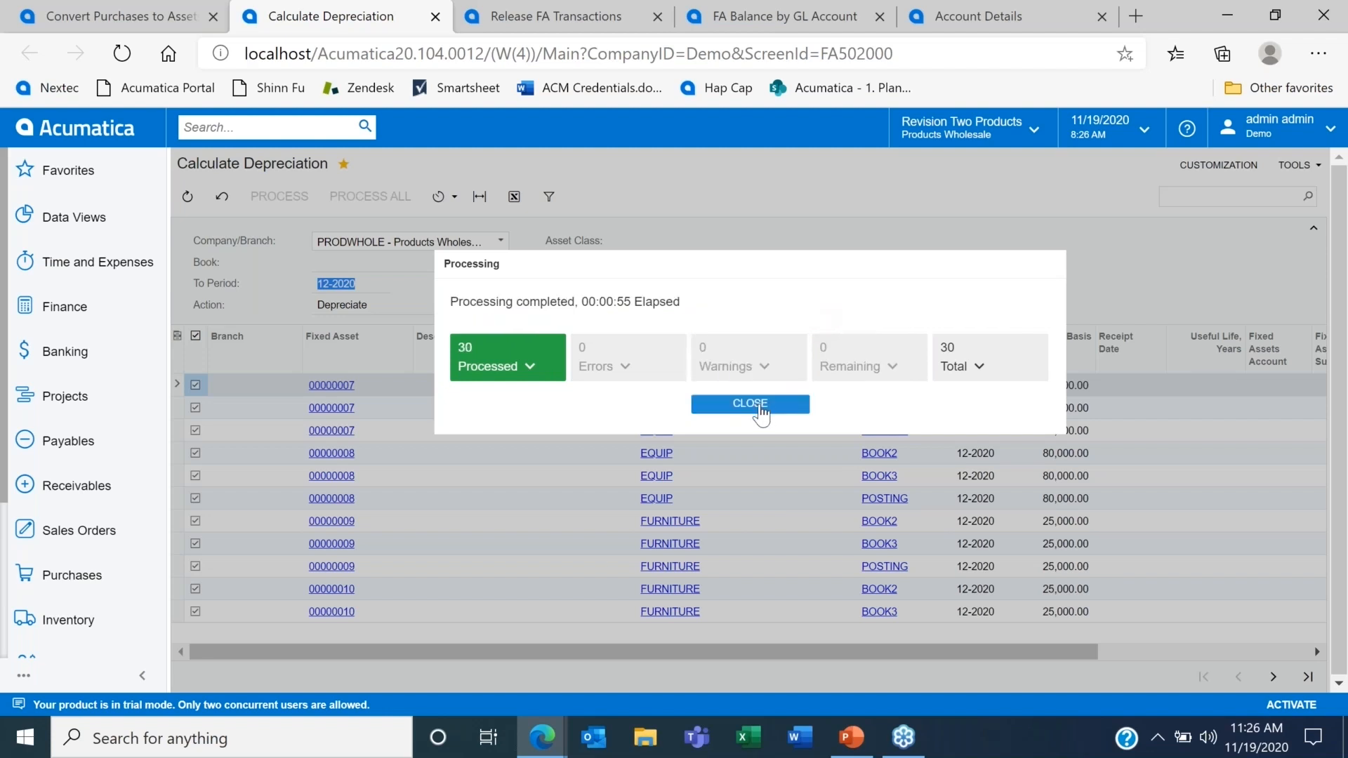
{"action": "left_click", "coordinate": [759, 407]}
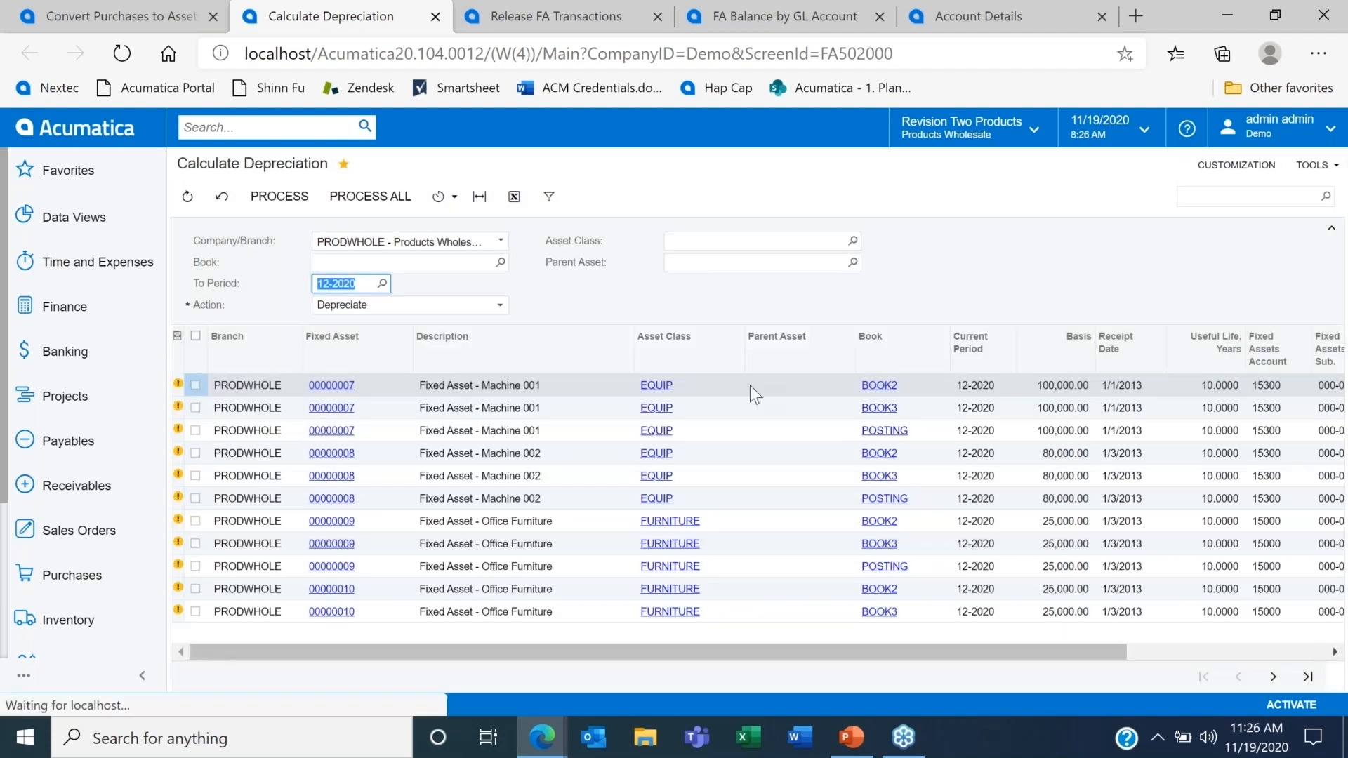
Step: Refresh the Release FA Transactions list and release all balanced depreciation transactions
{"action": "left_click", "coordinate": [553, 10]}
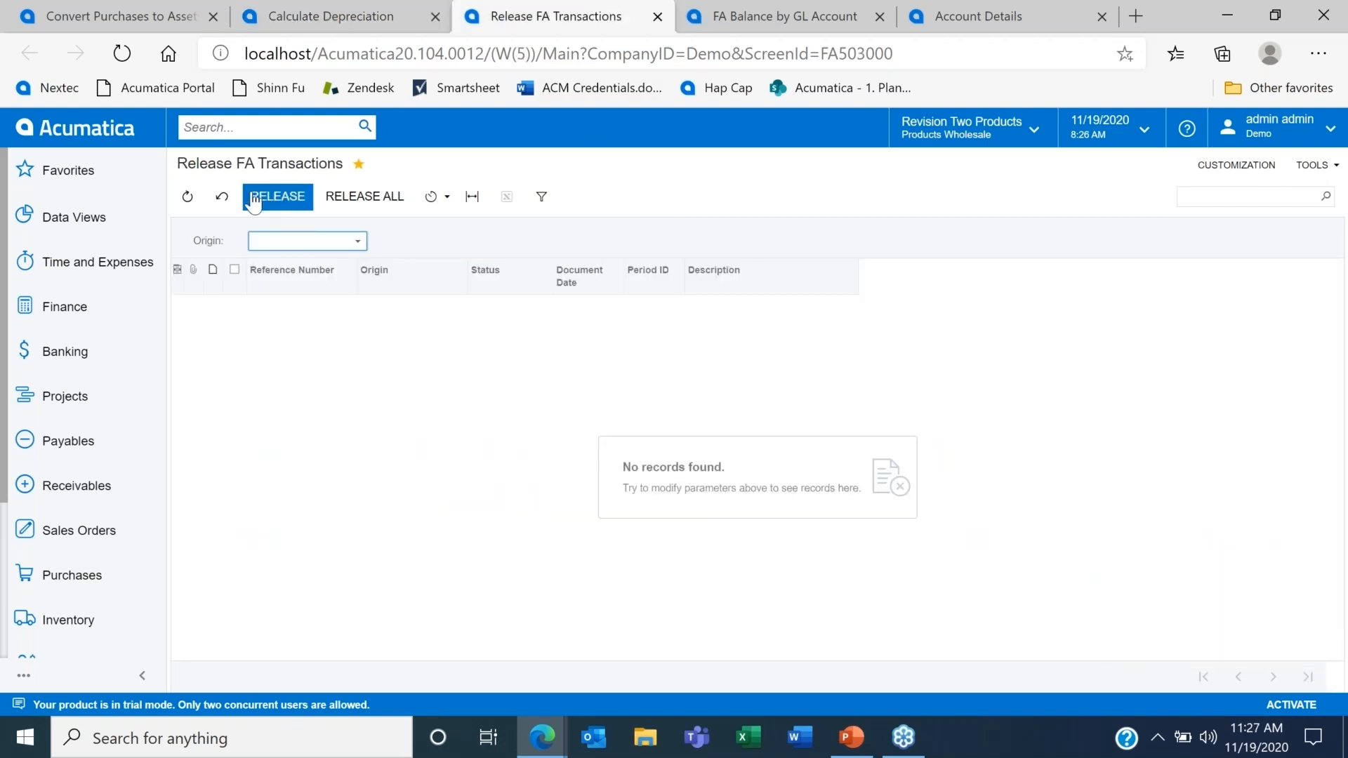
{"action": "left_click", "coordinate": [222, 196]}
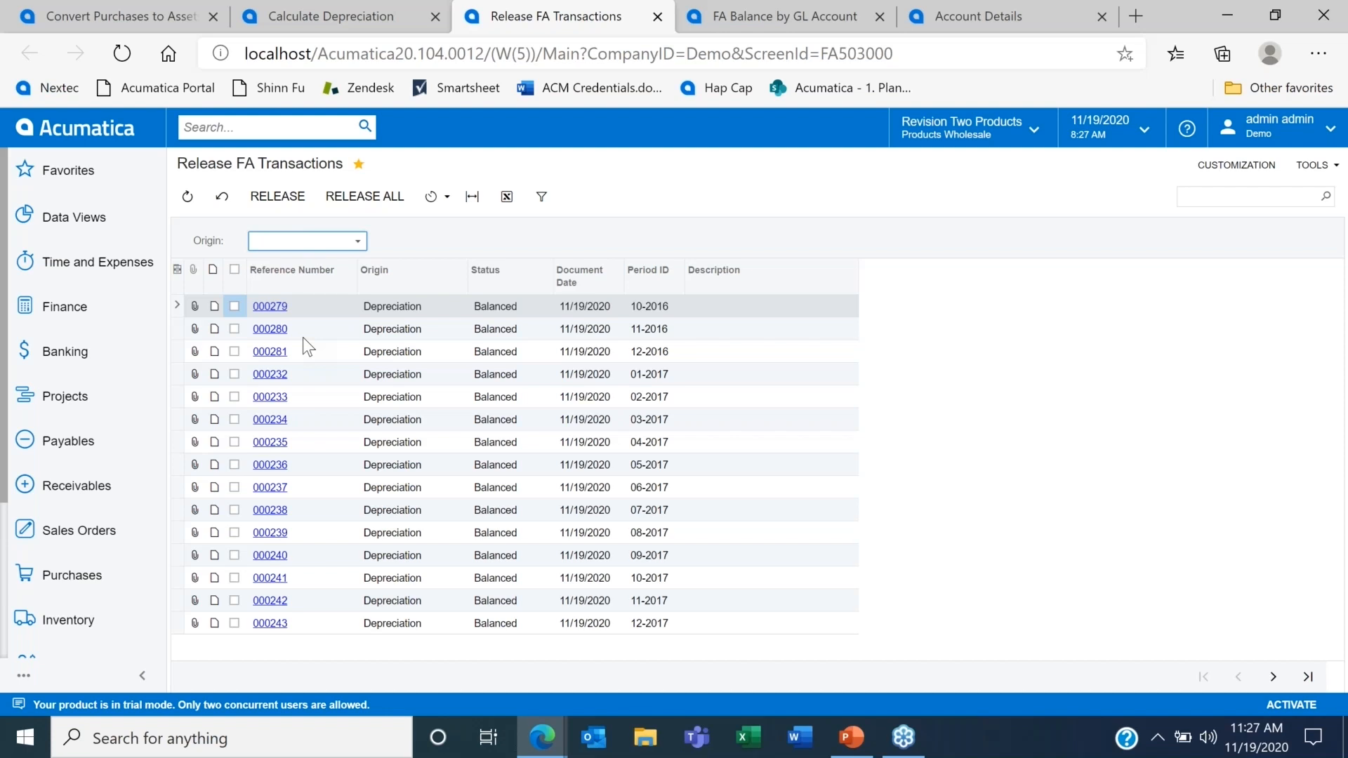
{"action": "left_click", "coordinate": [380, 200]}
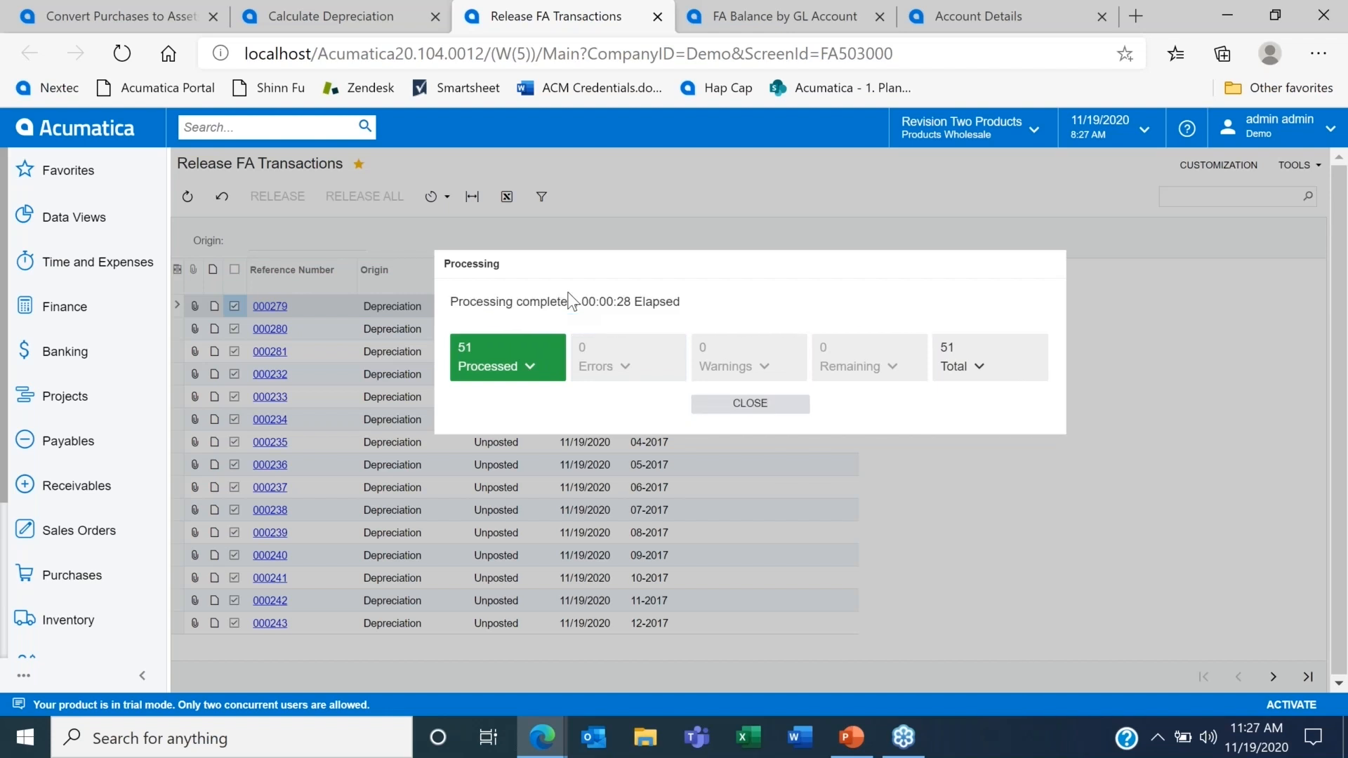
{"action": "left_click", "coordinate": [744, 403]}
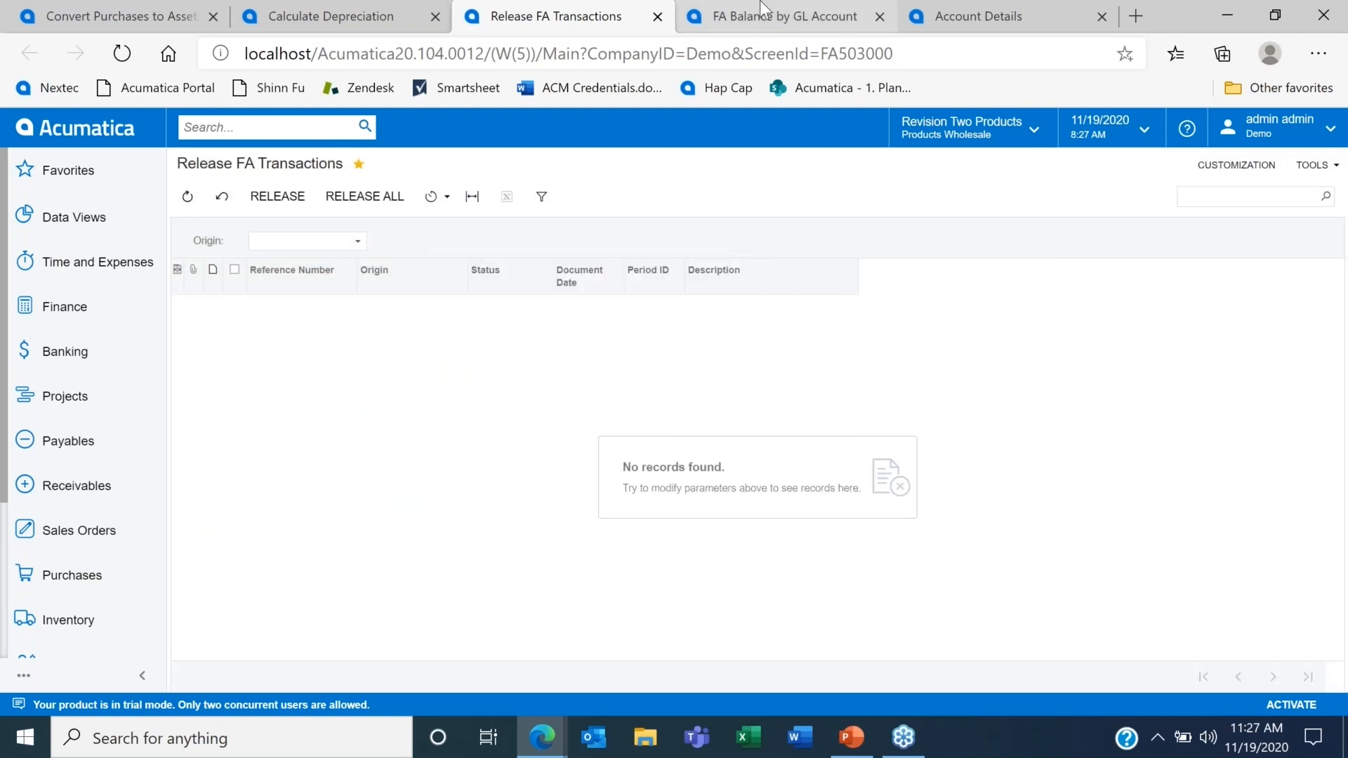
Step: Run the detailed FA Balance by GL Account report for the PRODWHOLE branch and financial period 12-2020
{"action": "left_click", "coordinate": [759, 3]}
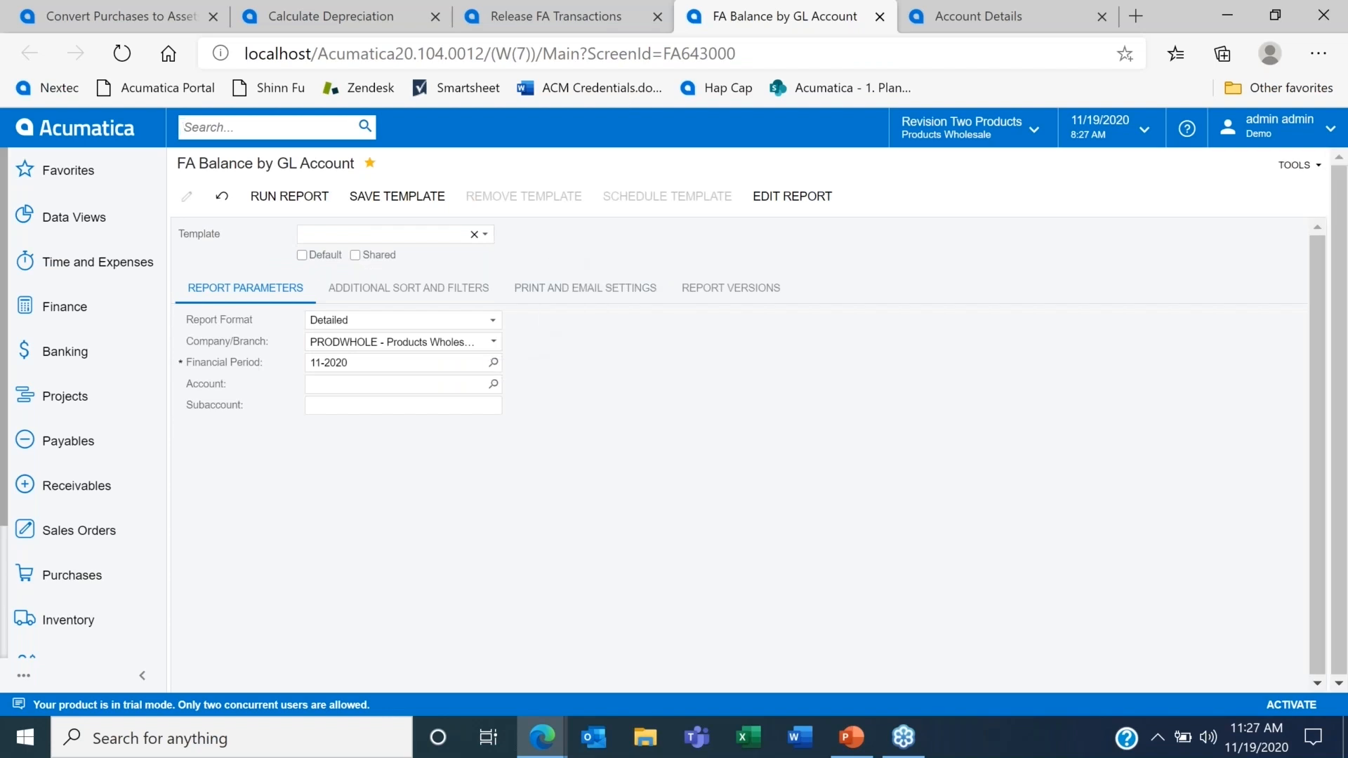
{"action": "left_click", "coordinate": [494, 362]}
{"action": "left_click", "coordinate": [458, 513]}
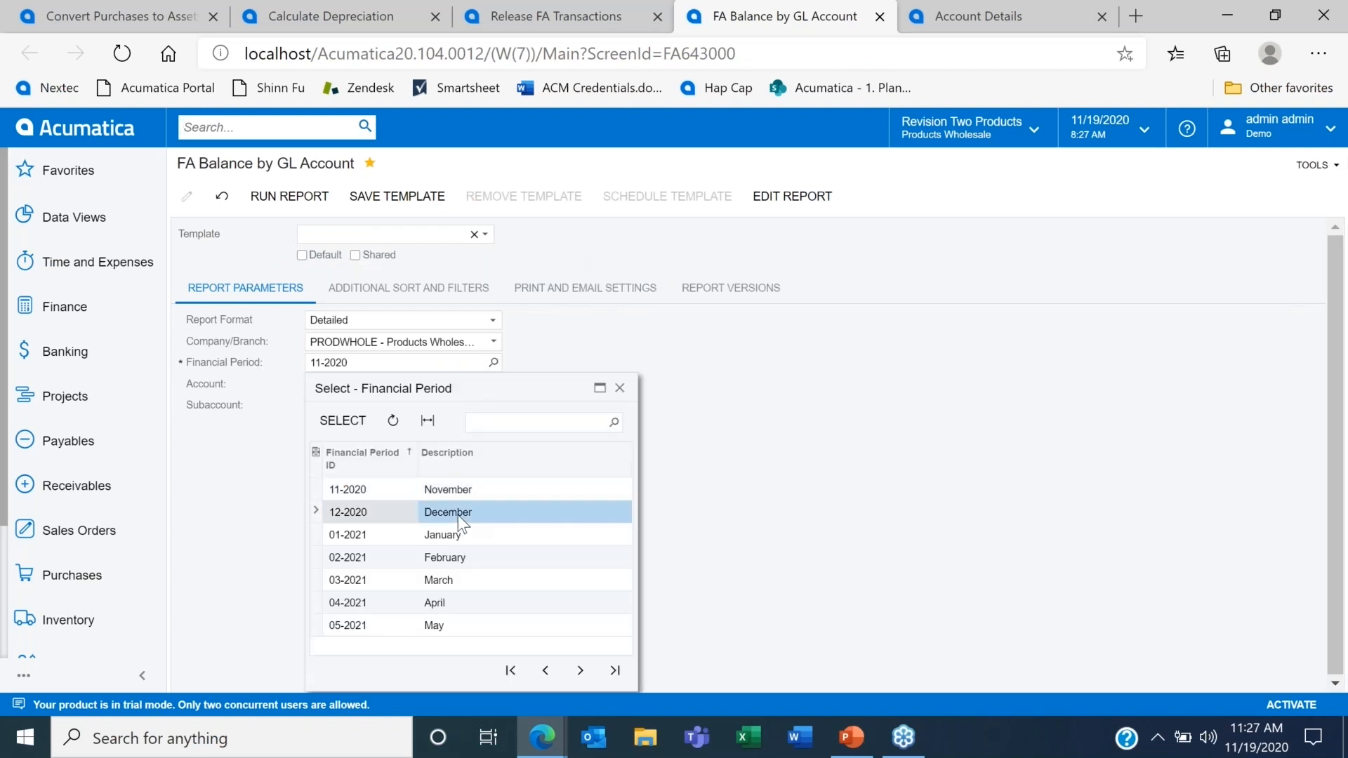
{"action": "double_click", "coordinate": [457, 515]}
{"action": "left_click", "coordinate": [302, 203]}
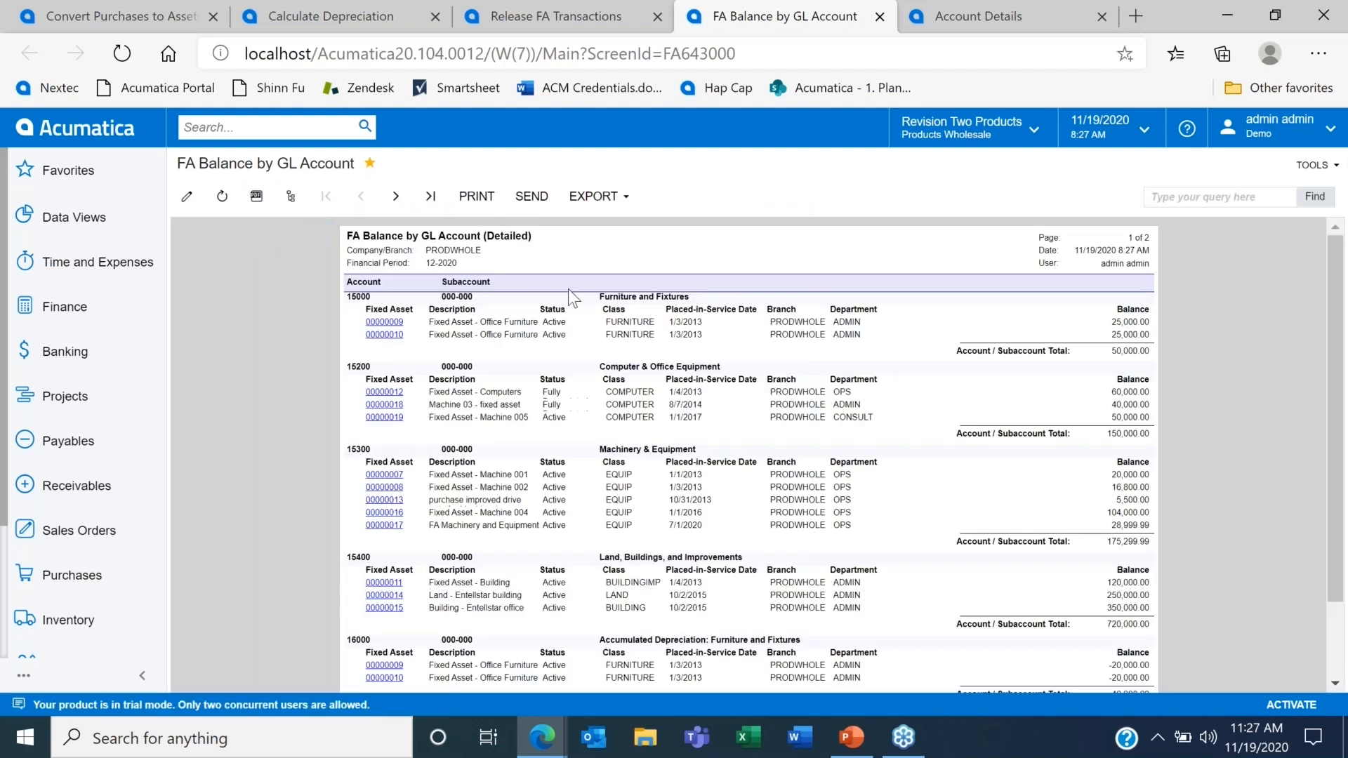
Step: Look up the Account Details from period 11-2020 to 12-2020 for the report's Furniture and Fixtures account 15000
{"action": "left_click_drag", "start_coordinate": [371, 297], "coordinate": [344, 297]}
{"action": "left_click", "coordinate": [925, 3]}
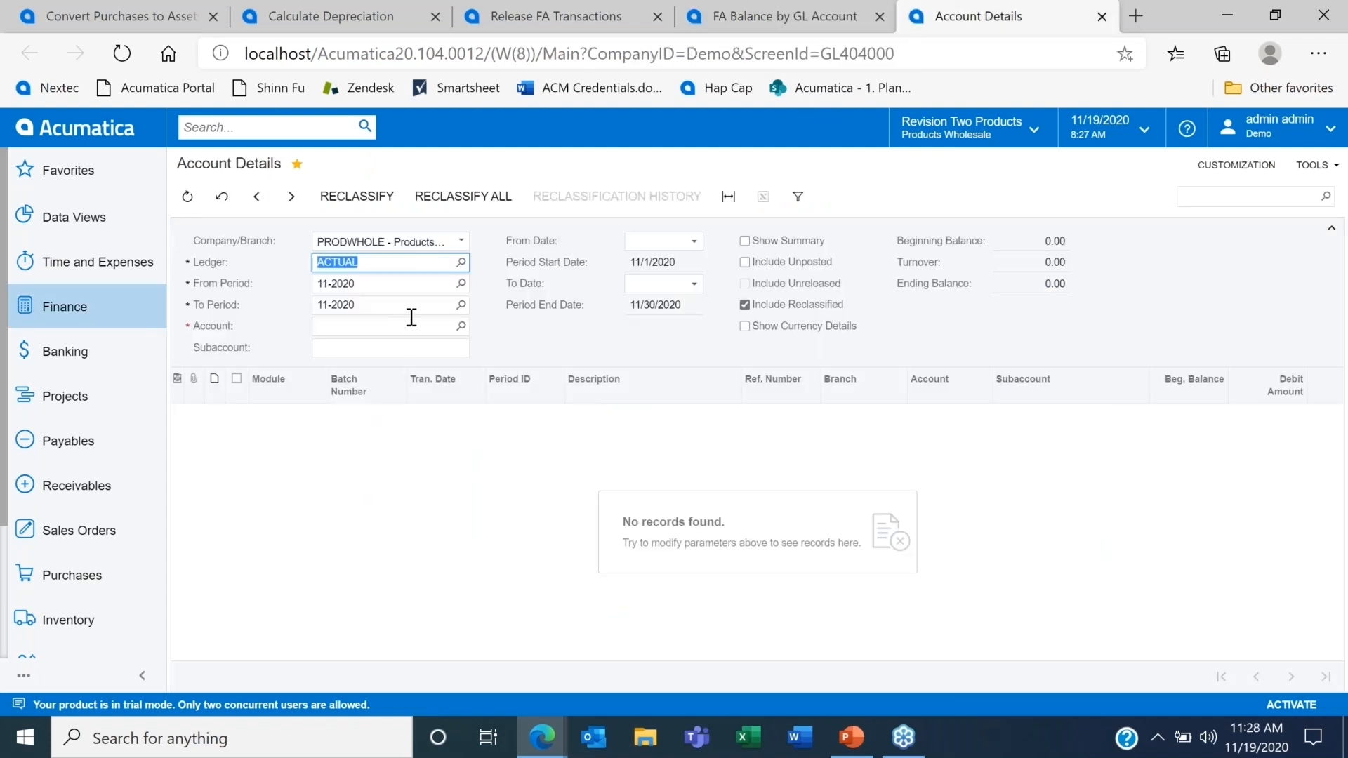
{"action": "left_click", "coordinate": [460, 305]}
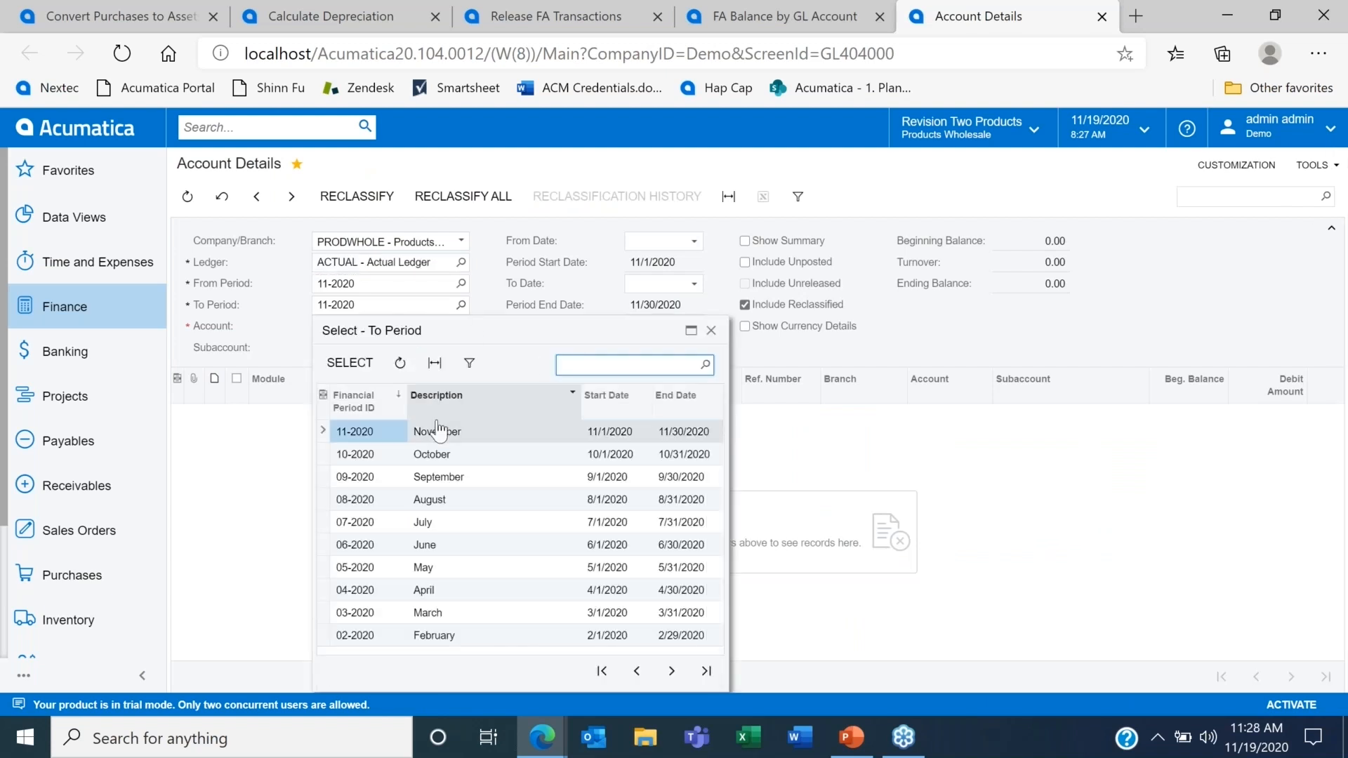
{"action": "left_click", "coordinate": [636, 673]}
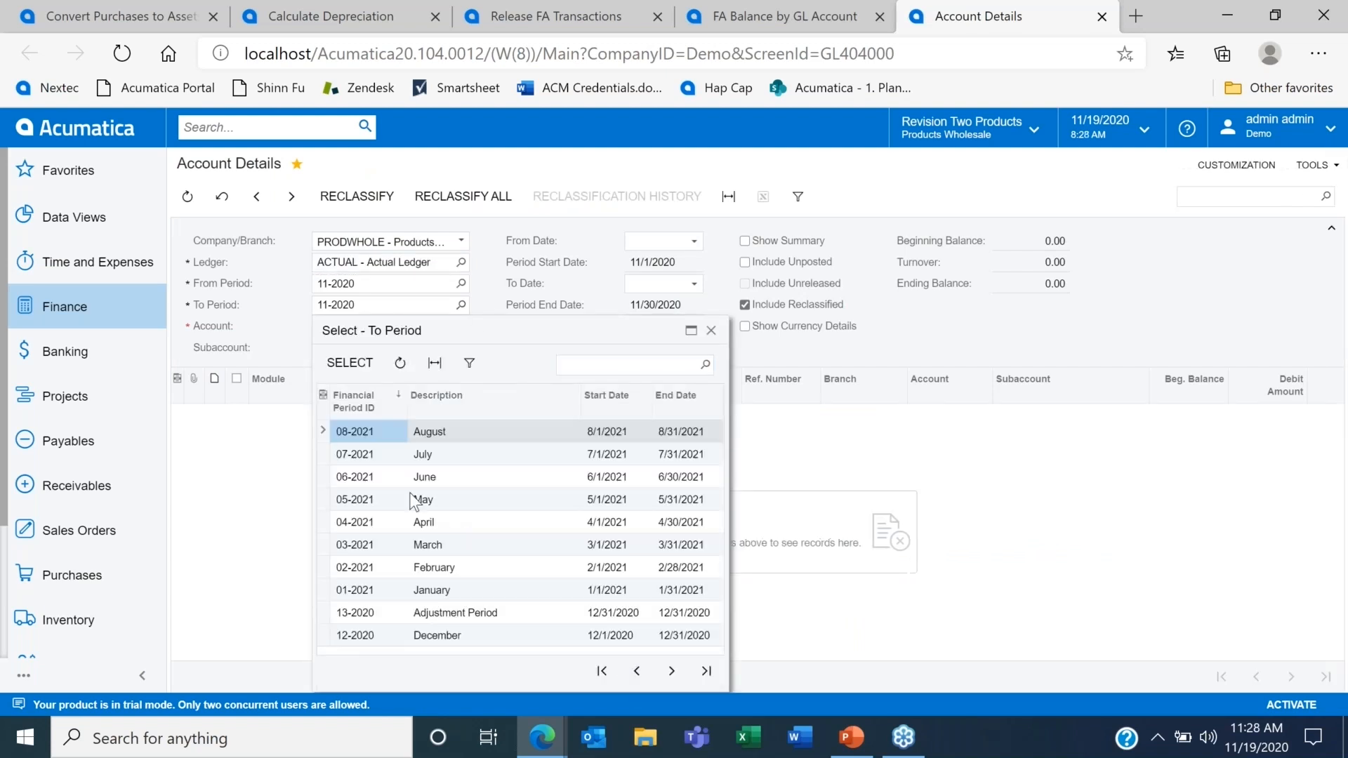
{"action": "double_click", "coordinate": [414, 637]}
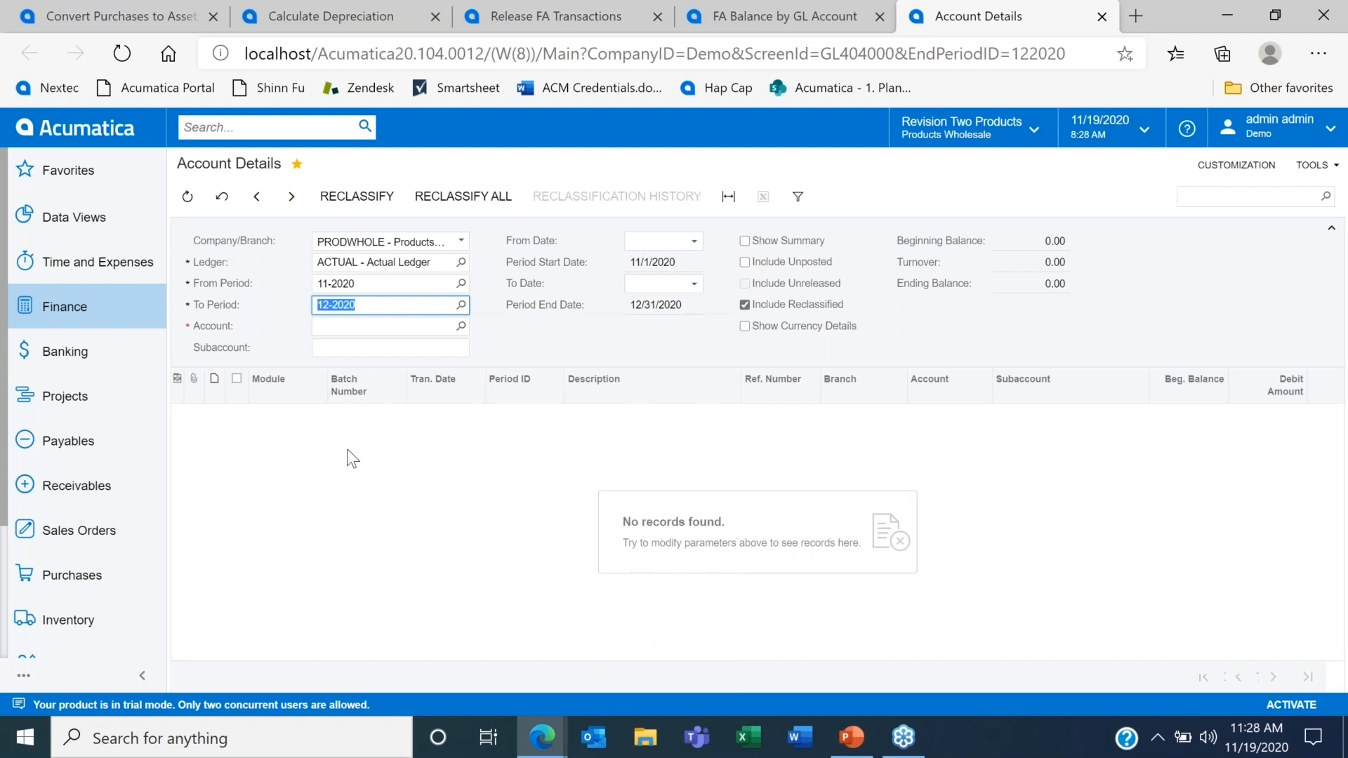
{"action": "left_click", "coordinate": [325, 326]}
{"action": "type", "text": "15000"}
{"action": "key", "text": "Tab"}
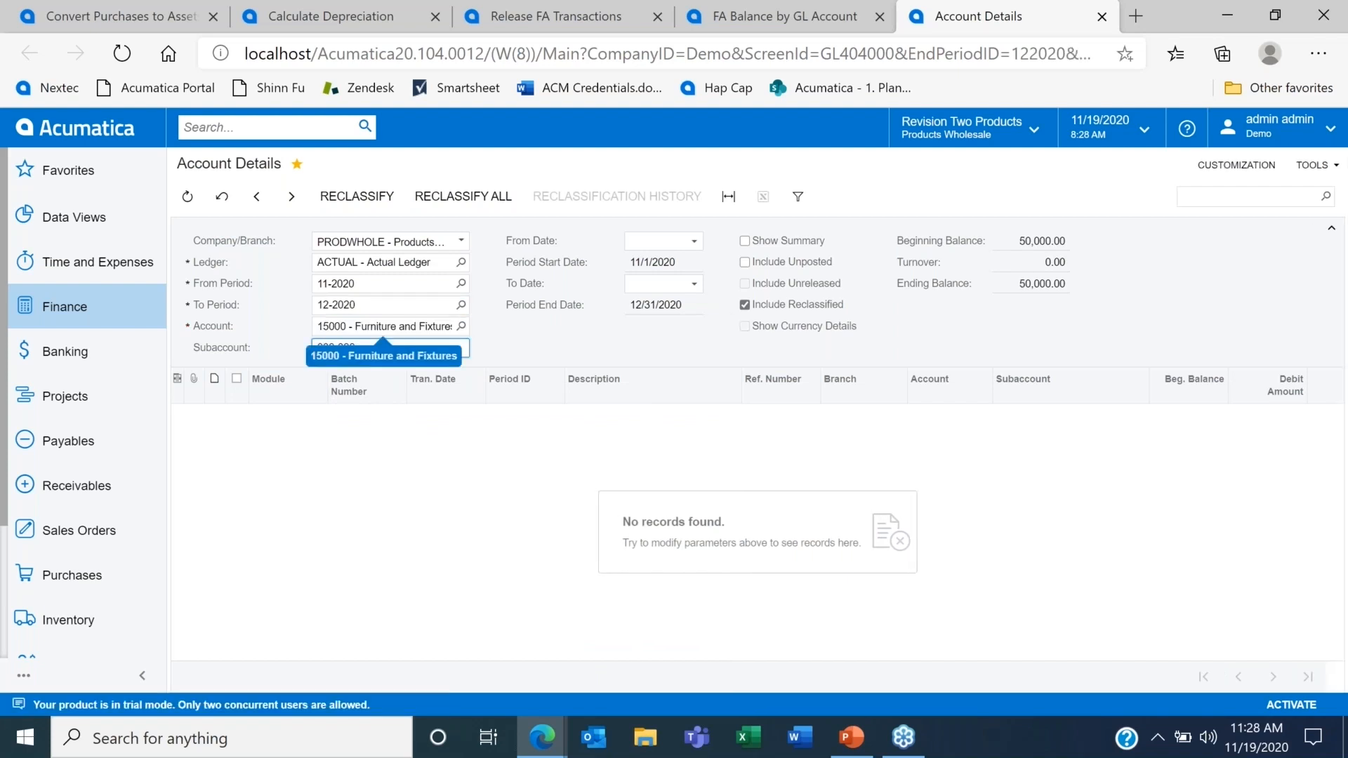
{"action": "key", "text": "Tab"}
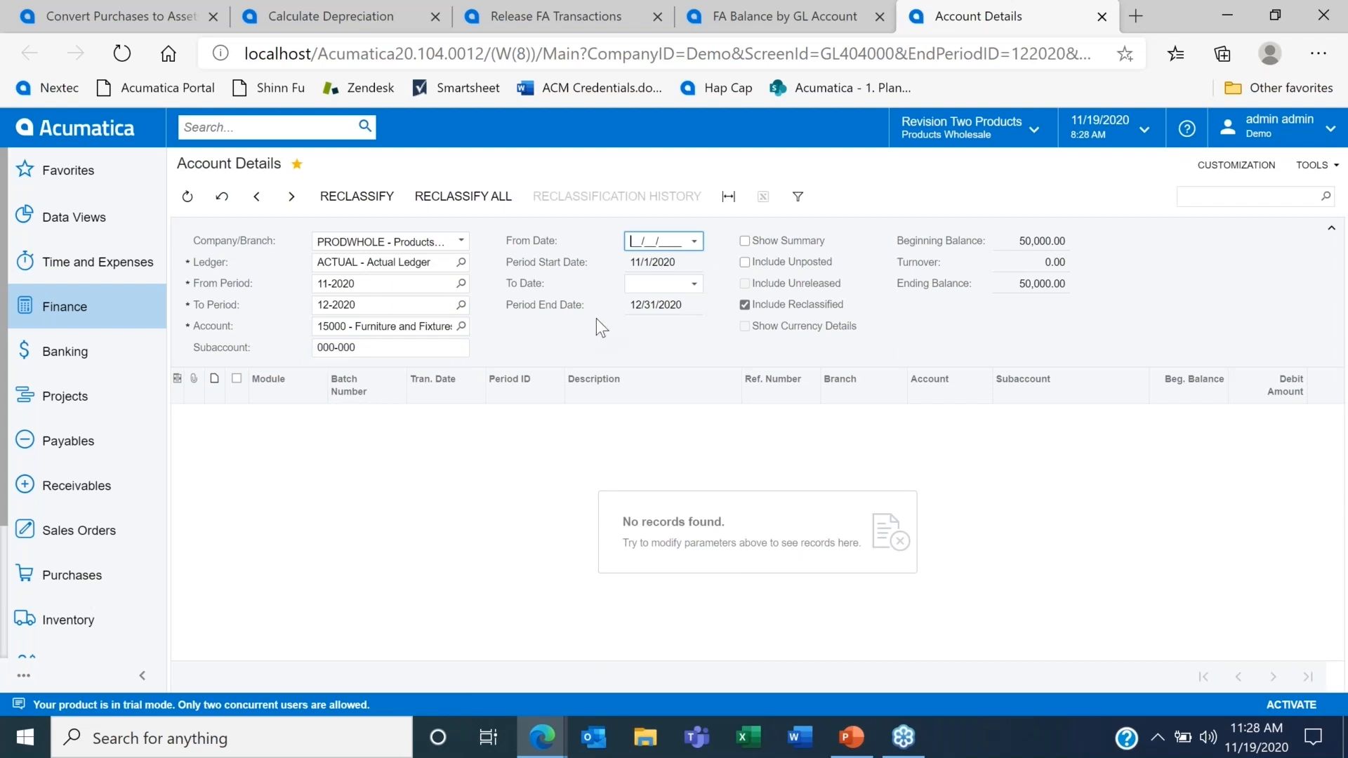
Step: Compare the Furniture and Fixtures total in the FA Balance by GL Account report with account 15000's ending balance in Account Details
{"action": "left_click", "coordinate": [768, 10]}
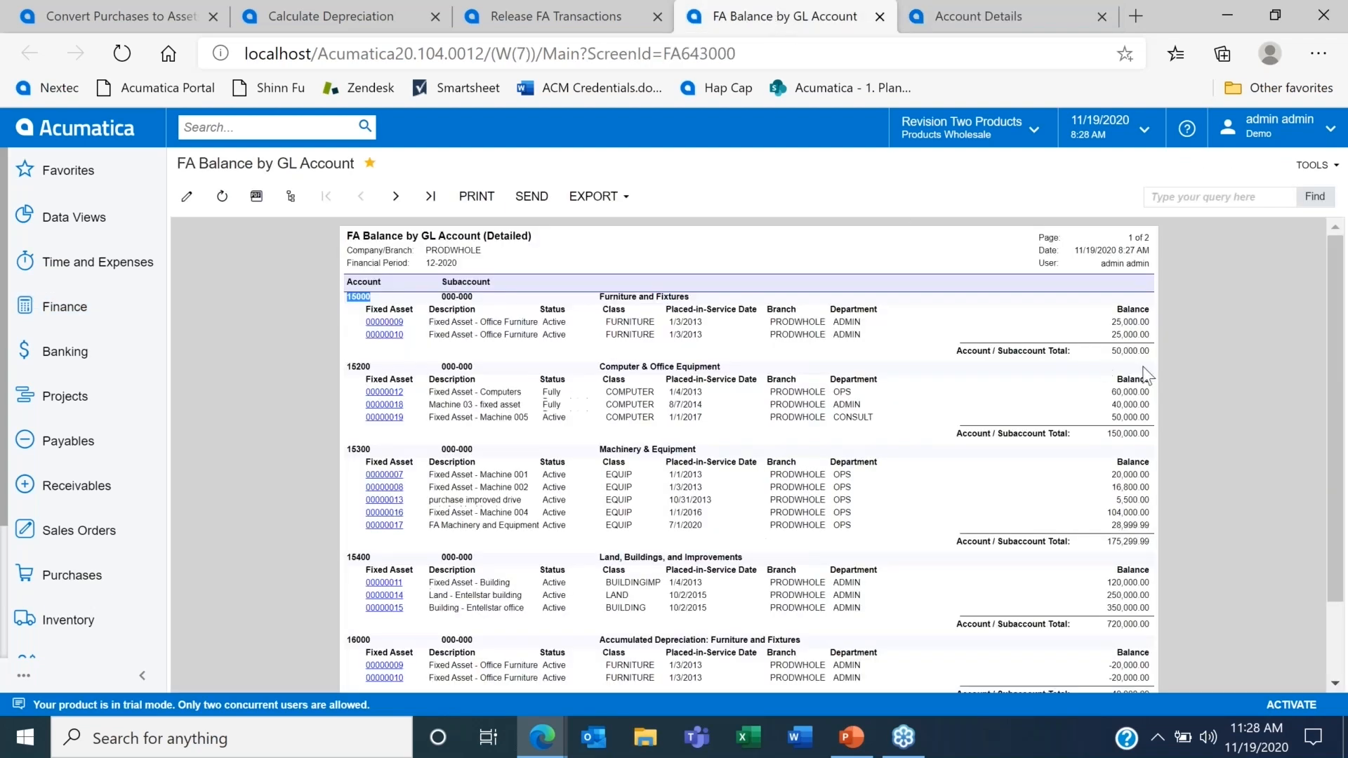
{"action": "left_click", "coordinate": [991, 10]}
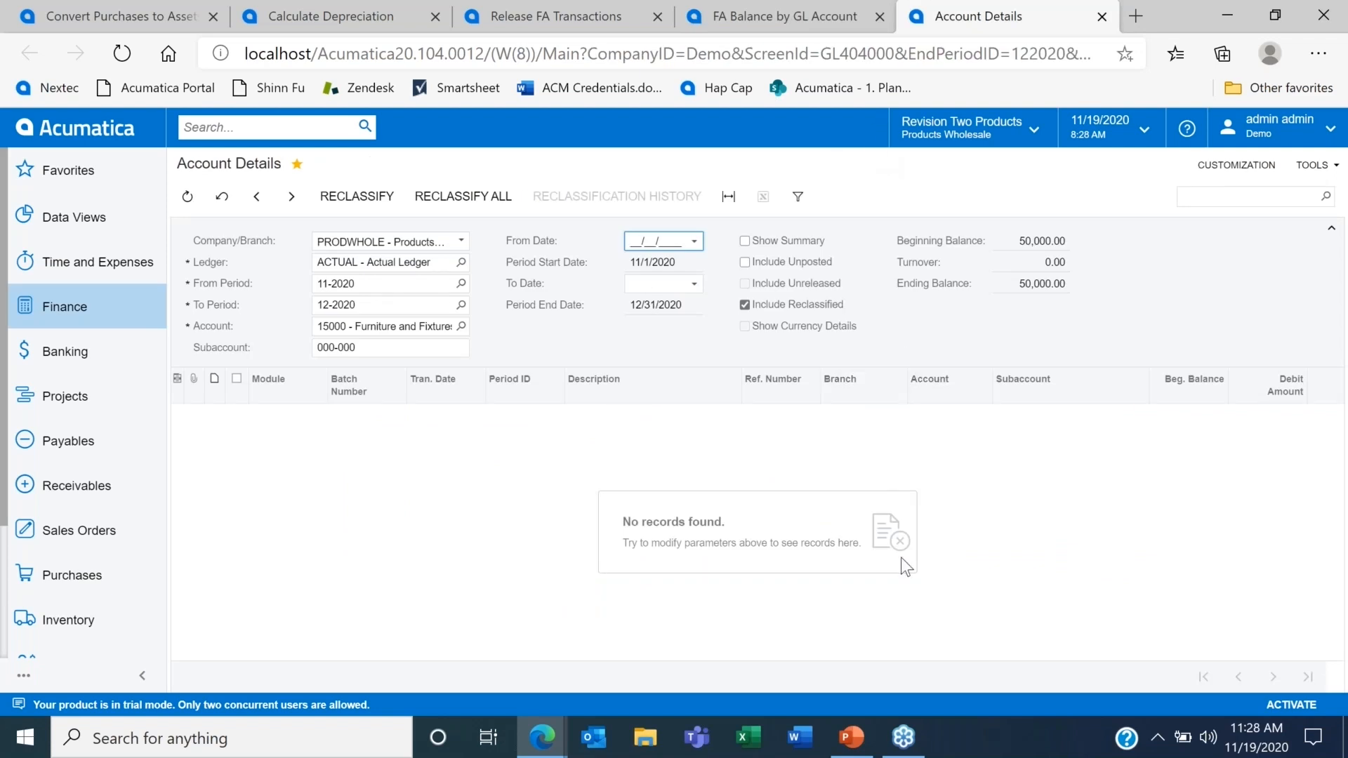
Step: Switch to the PowerPoint presentation, read the General Ledger month-end and Year-End slides, and return to the browser
{"action": "left_click", "coordinate": [852, 738]}
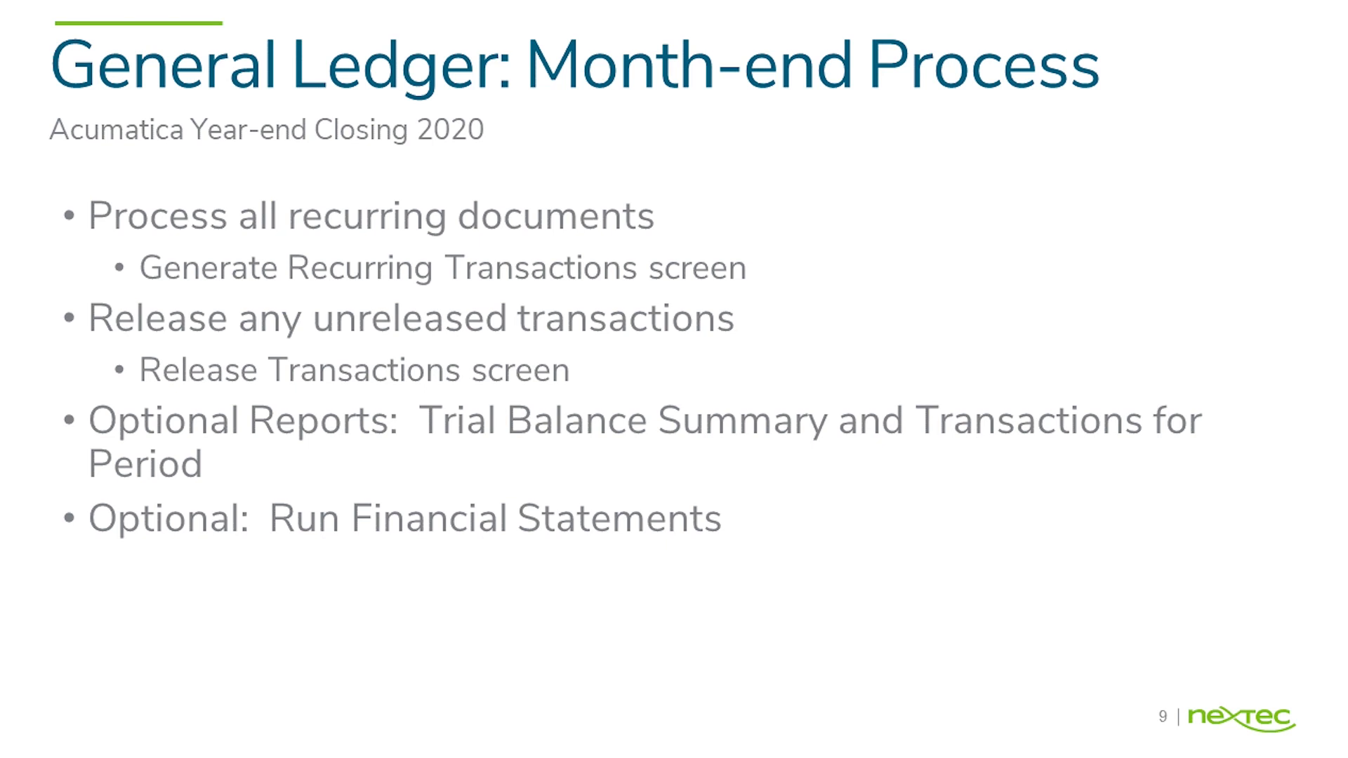
{"action": "key", "text": "Right"}
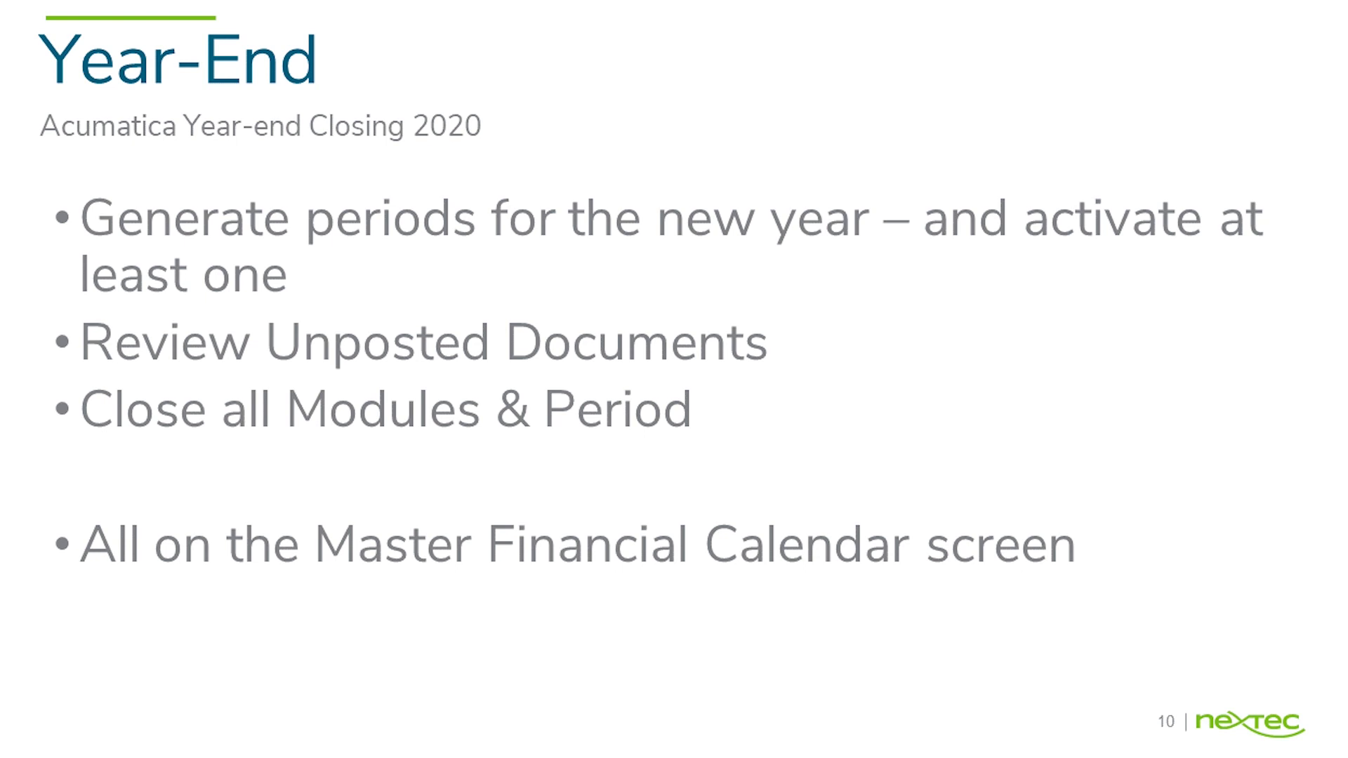
{"action": "key", "text": "alt+Tab"}
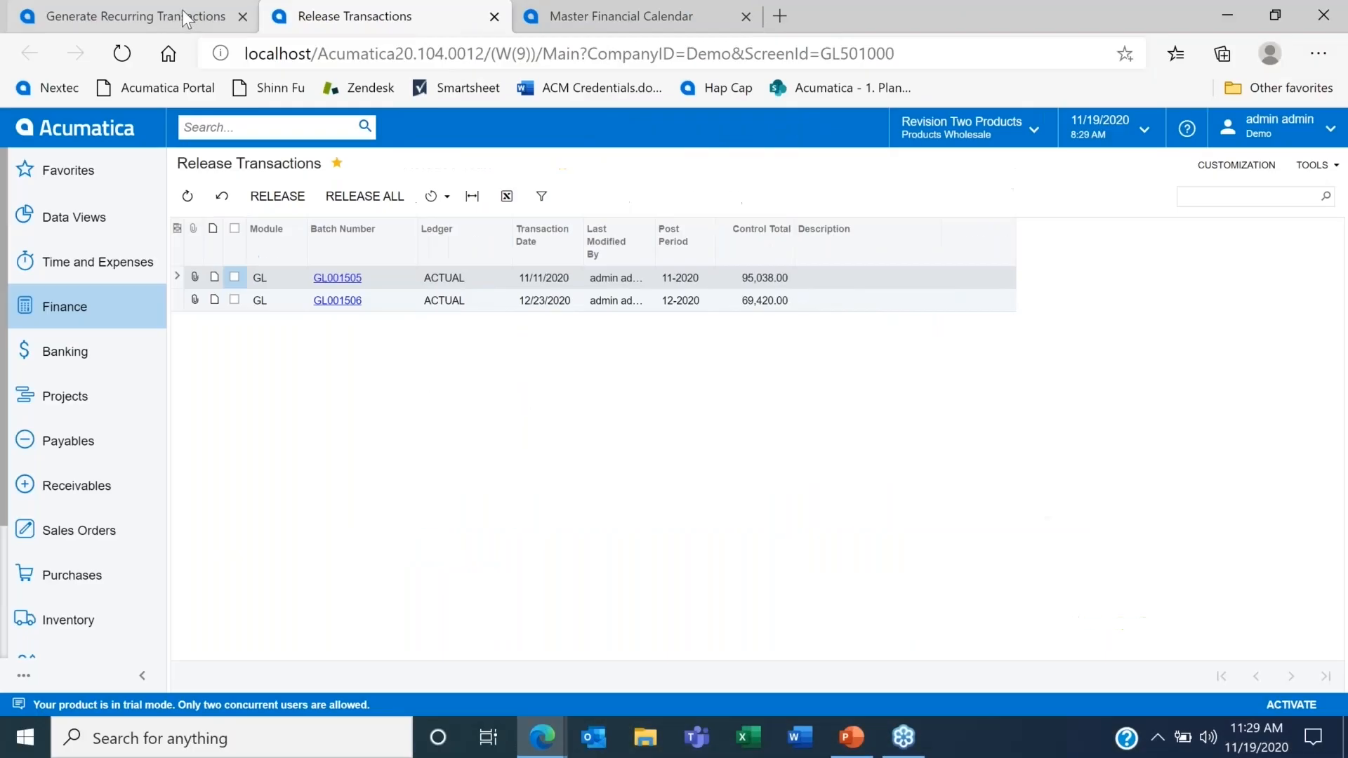
Step: Generate all recurring transactions with execution date 12/1/2020, using the Stop on Execution Date option
{"action": "left_click", "coordinate": [181, 16]}
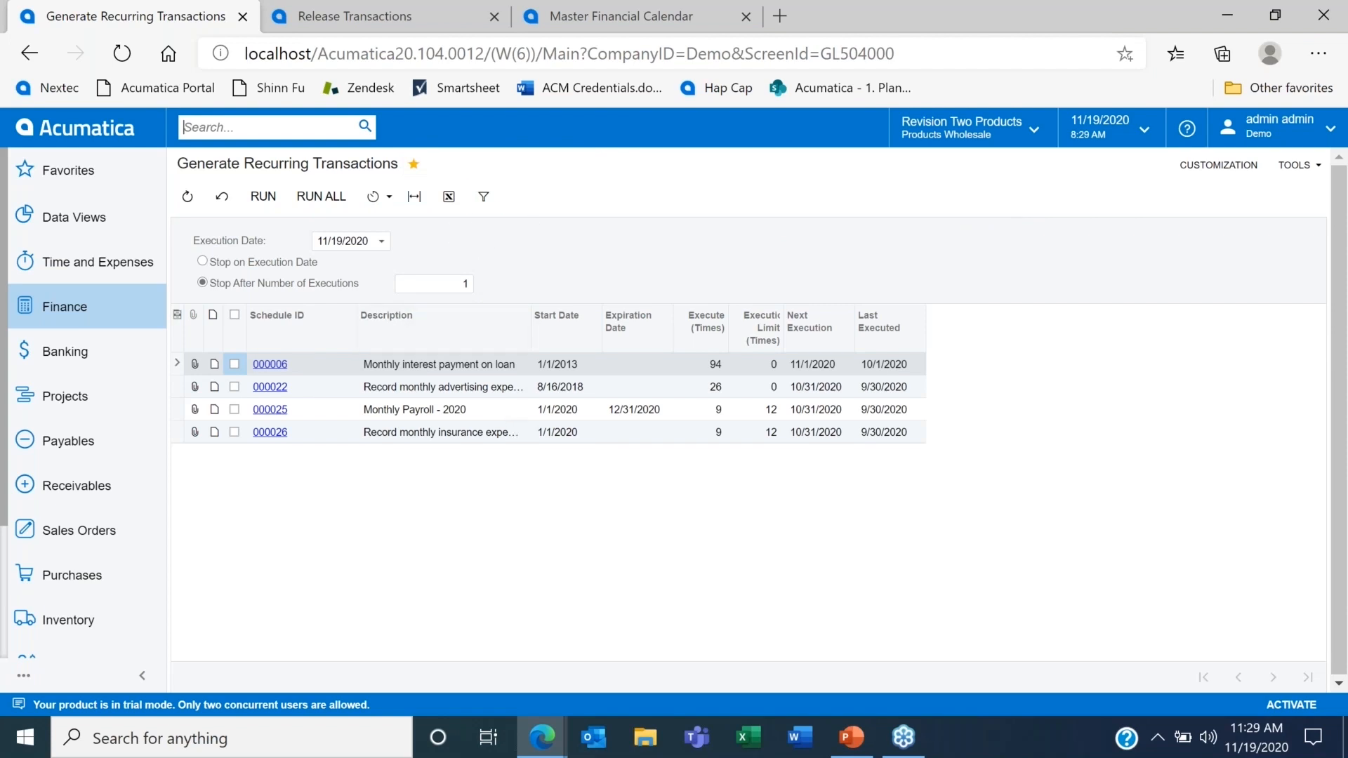
{"action": "left_click", "coordinate": [380, 241]}
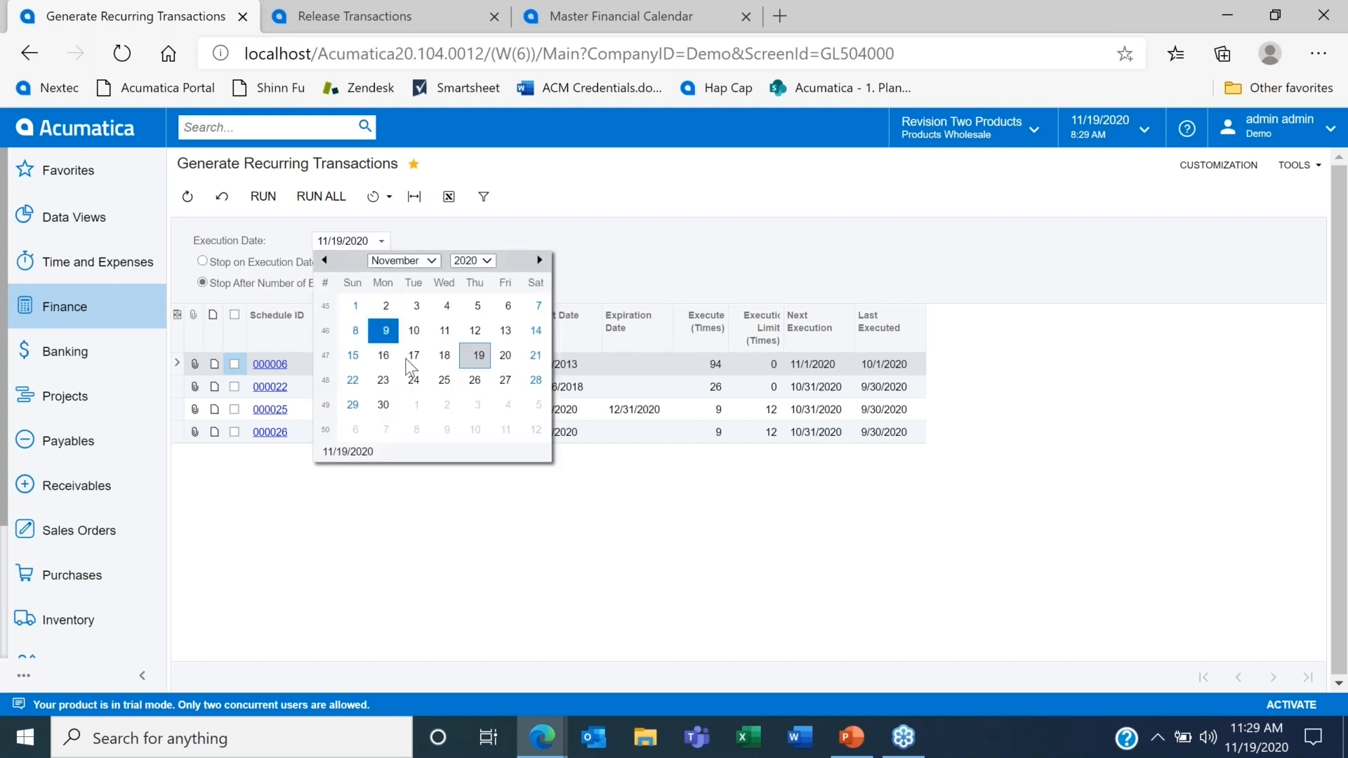
{"action": "left_click", "coordinate": [424, 406]}
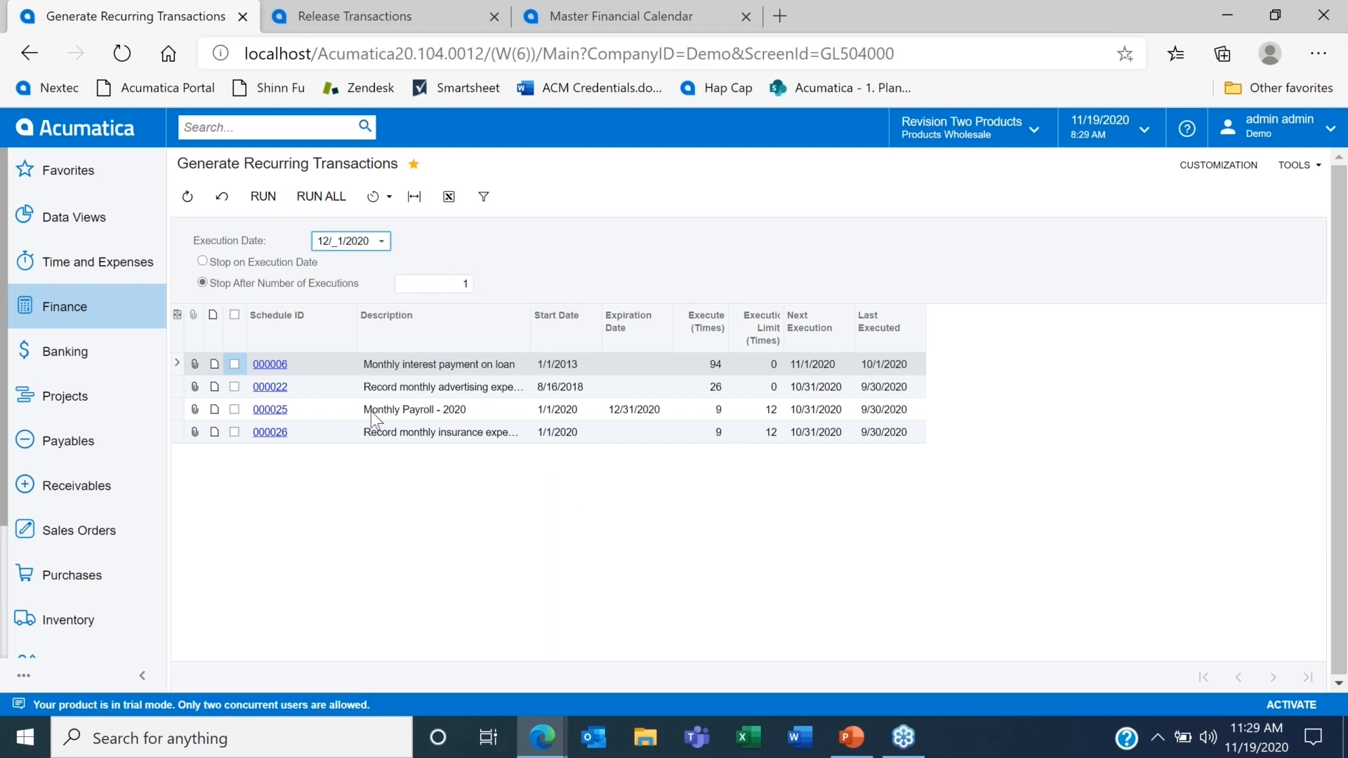
{"action": "left_click", "coordinate": [213, 262]}
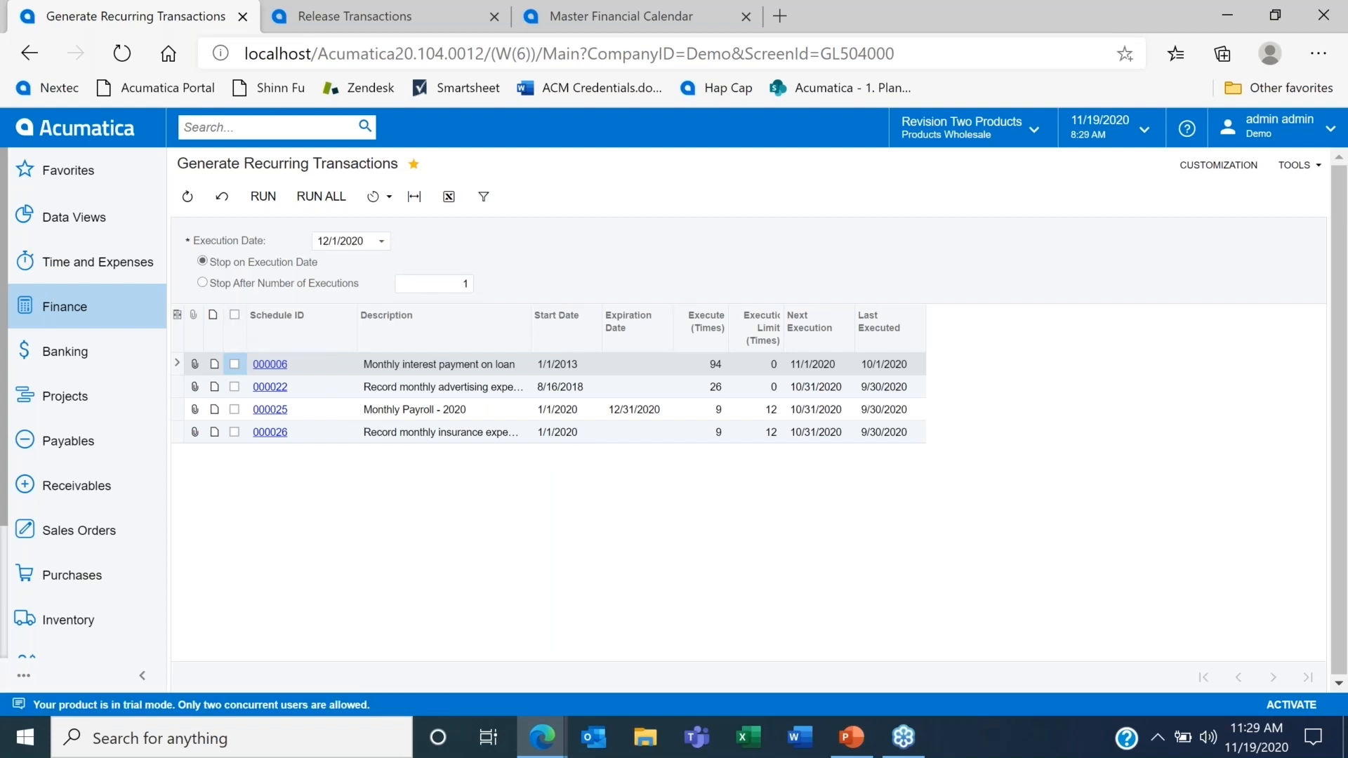
{"action": "left_click", "coordinate": [330, 199]}
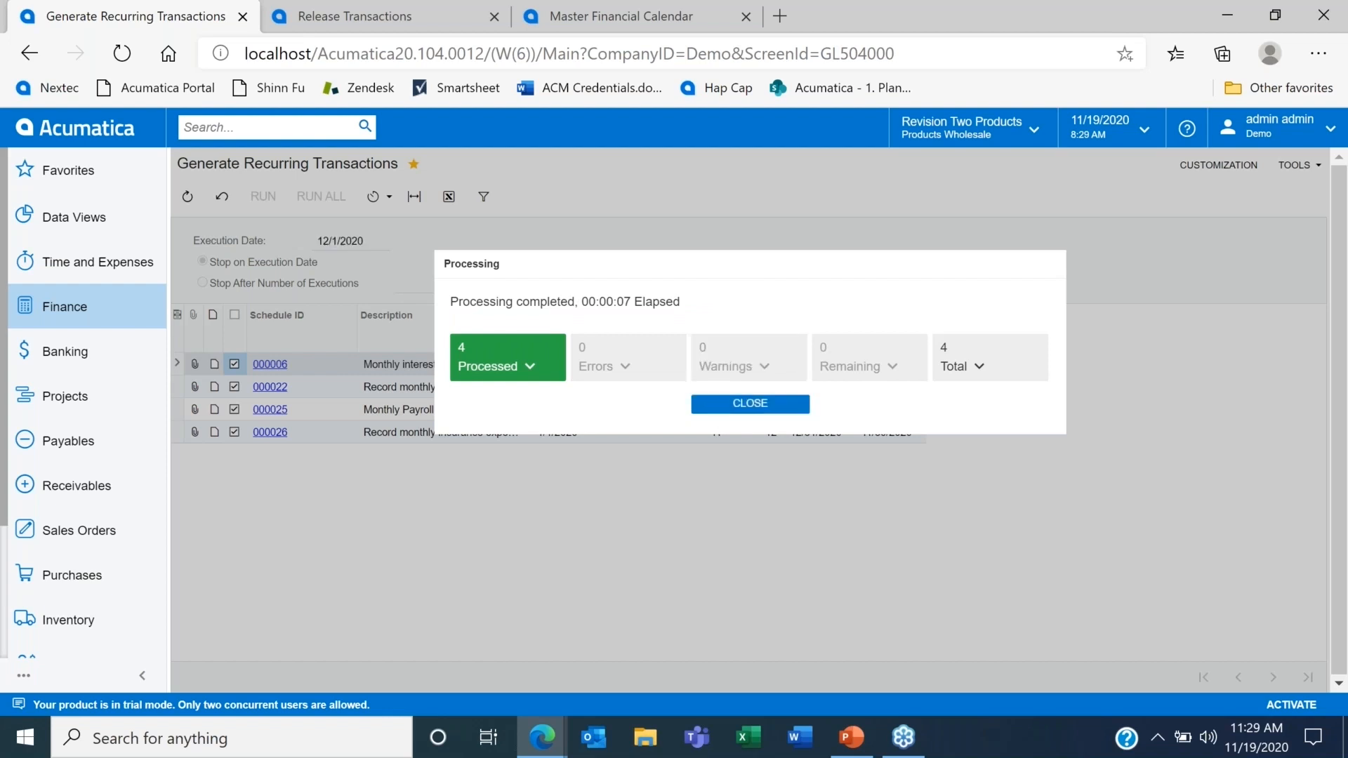
{"action": "left_click", "coordinate": [737, 402]}
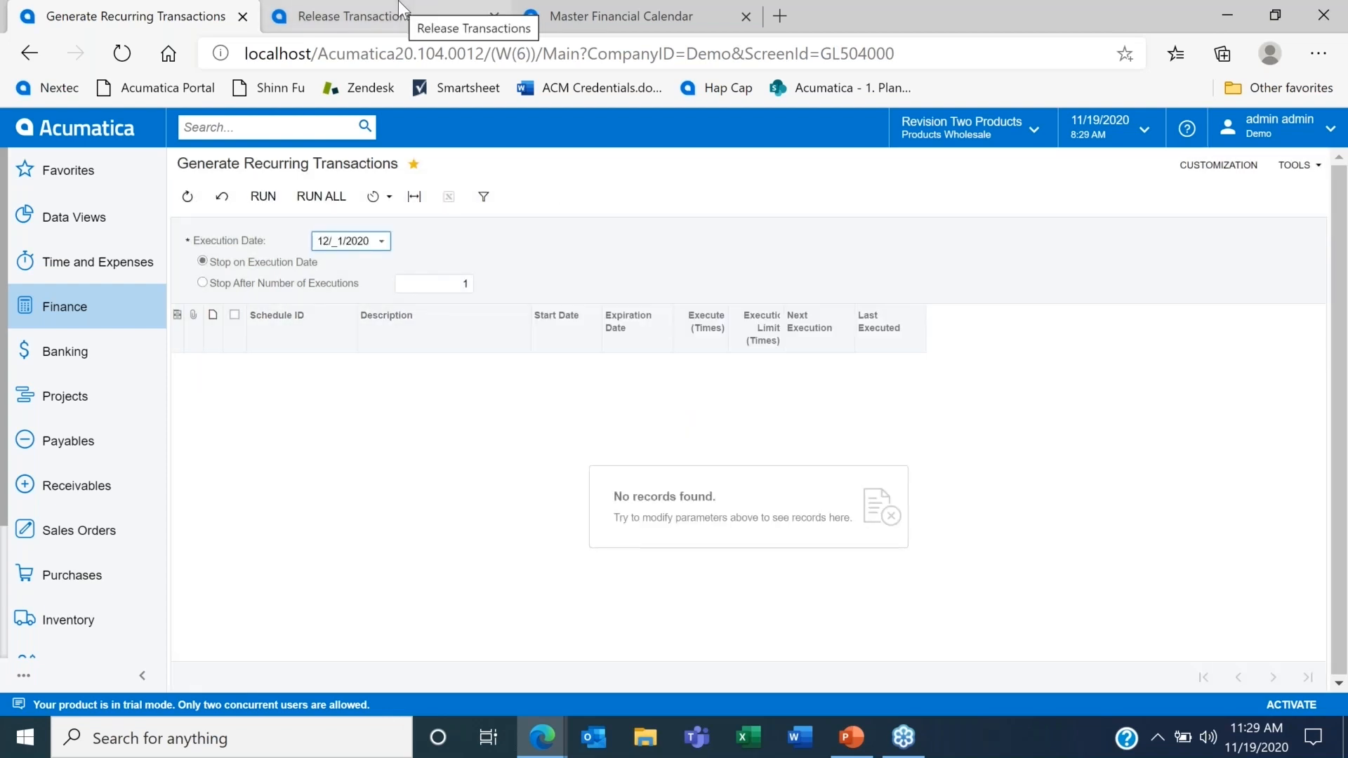
Step: List the recurring schedules due by an execution date of 12/31/2020
{"action": "left_click", "coordinate": [381, 241]}
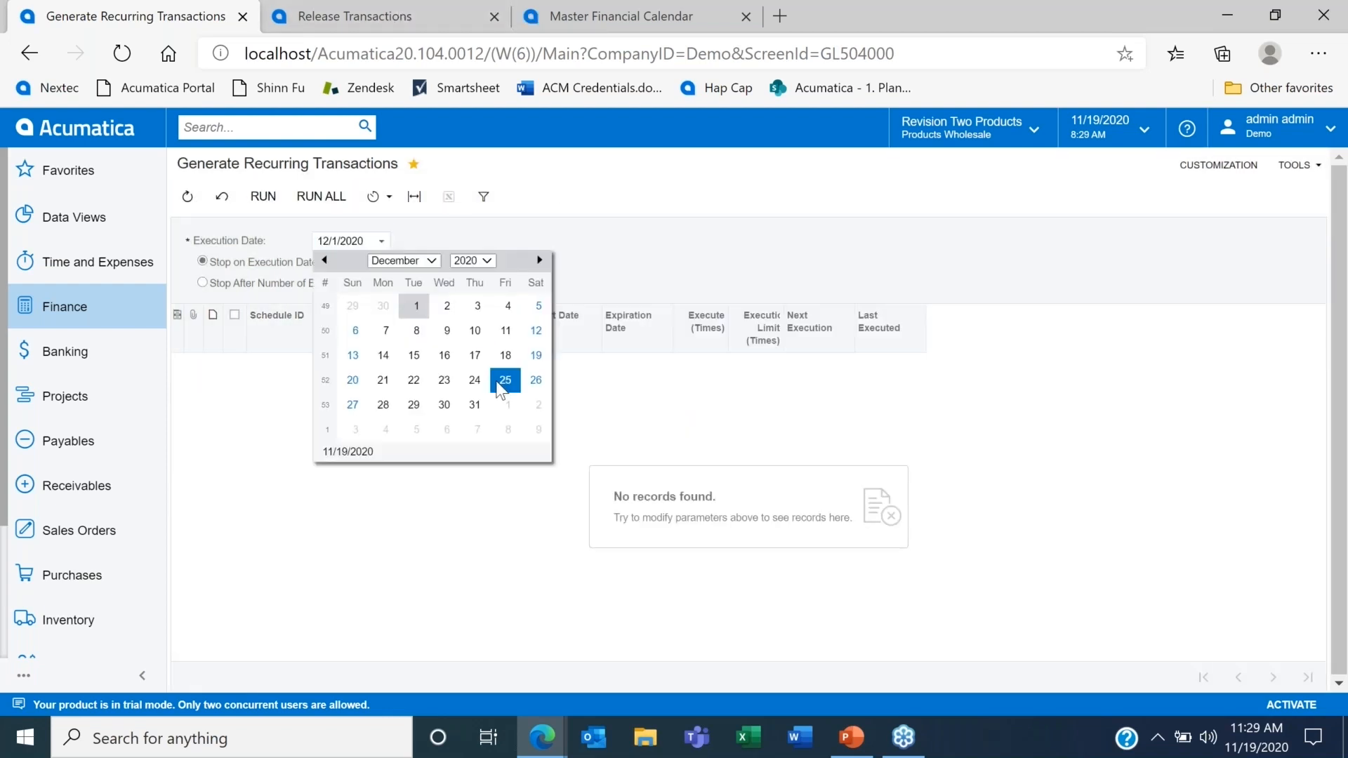
{"action": "left_click", "coordinate": [475, 405]}
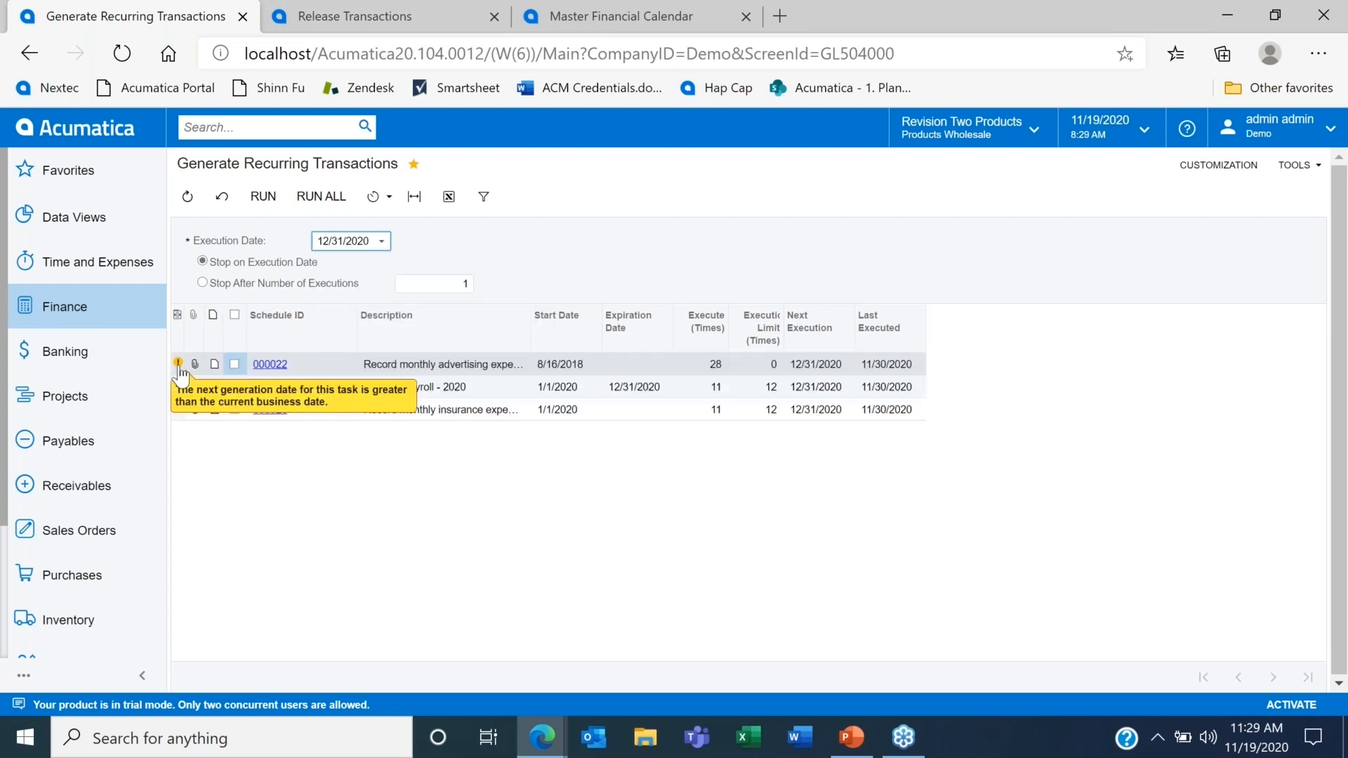
Step: Refresh the general ledger Release Transactions list and release all listed batches
{"action": "left_click", "coordinate": [342, 10]}
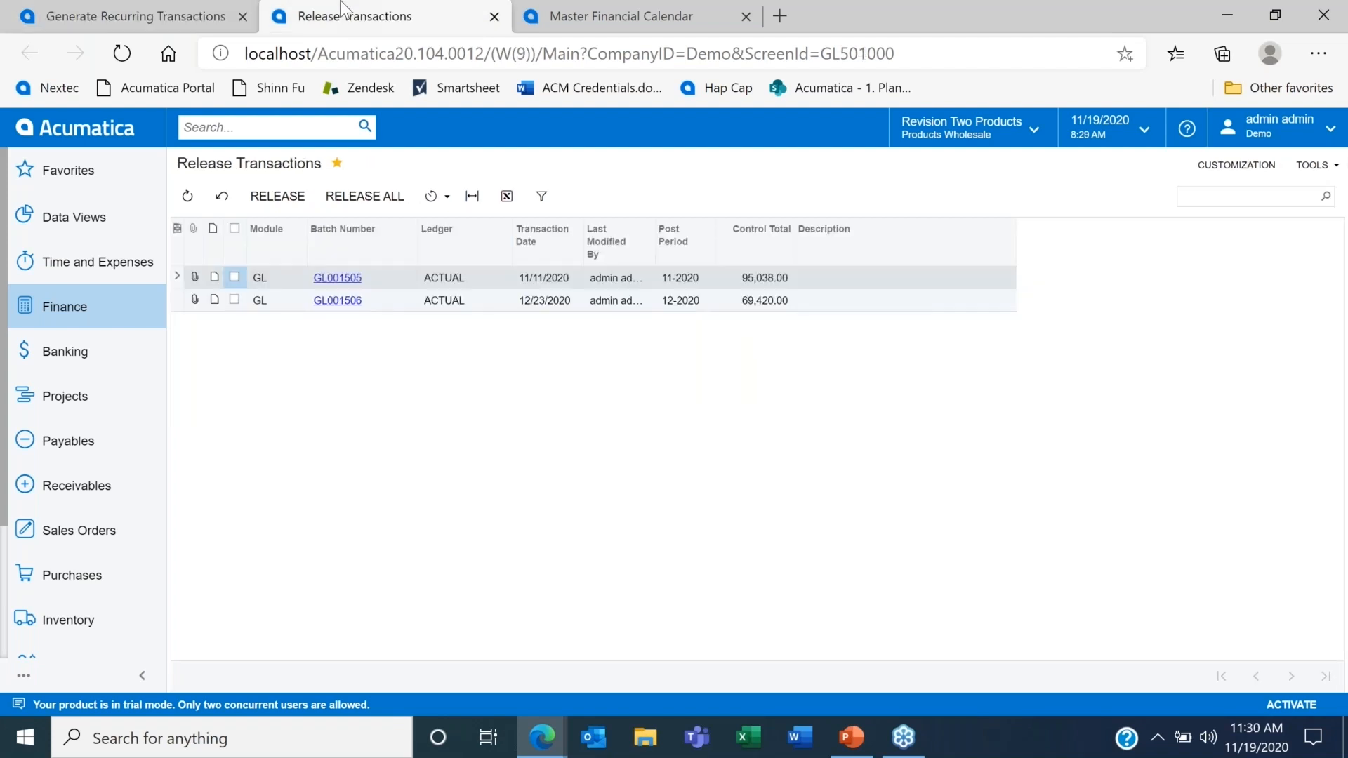
{"action": "left_click", "coordinate": [357, 218]}
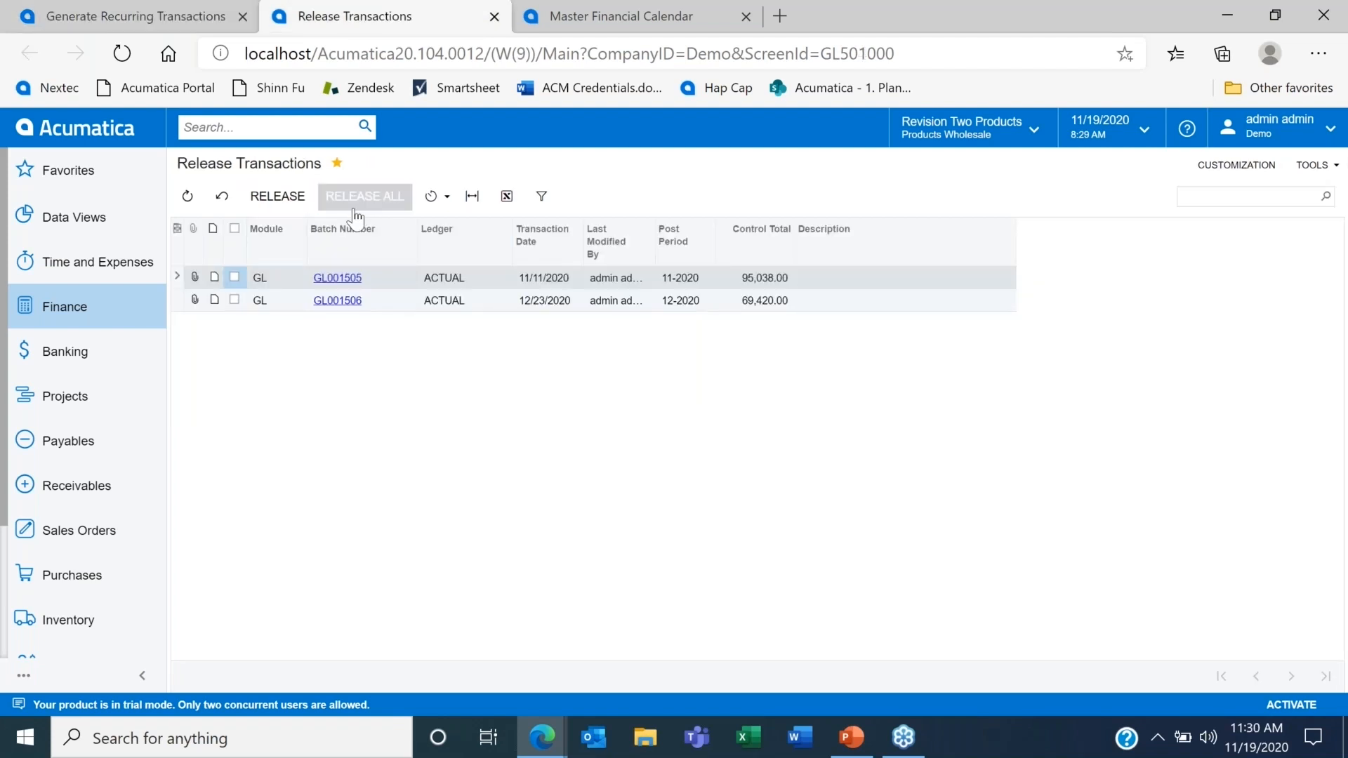
{"action": "left_click", "coordinate": [221, 196]}
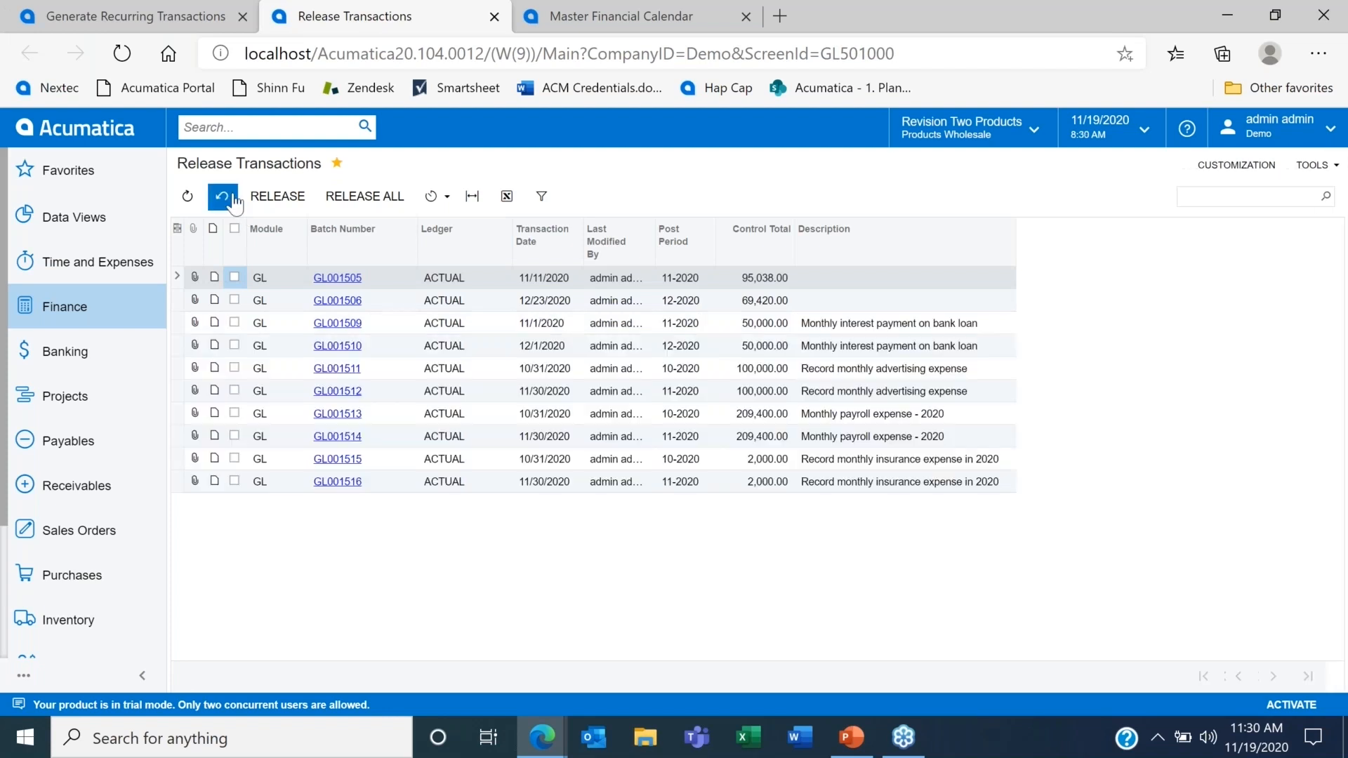
{"action": "left_click", "coordinate": [364, 201]}
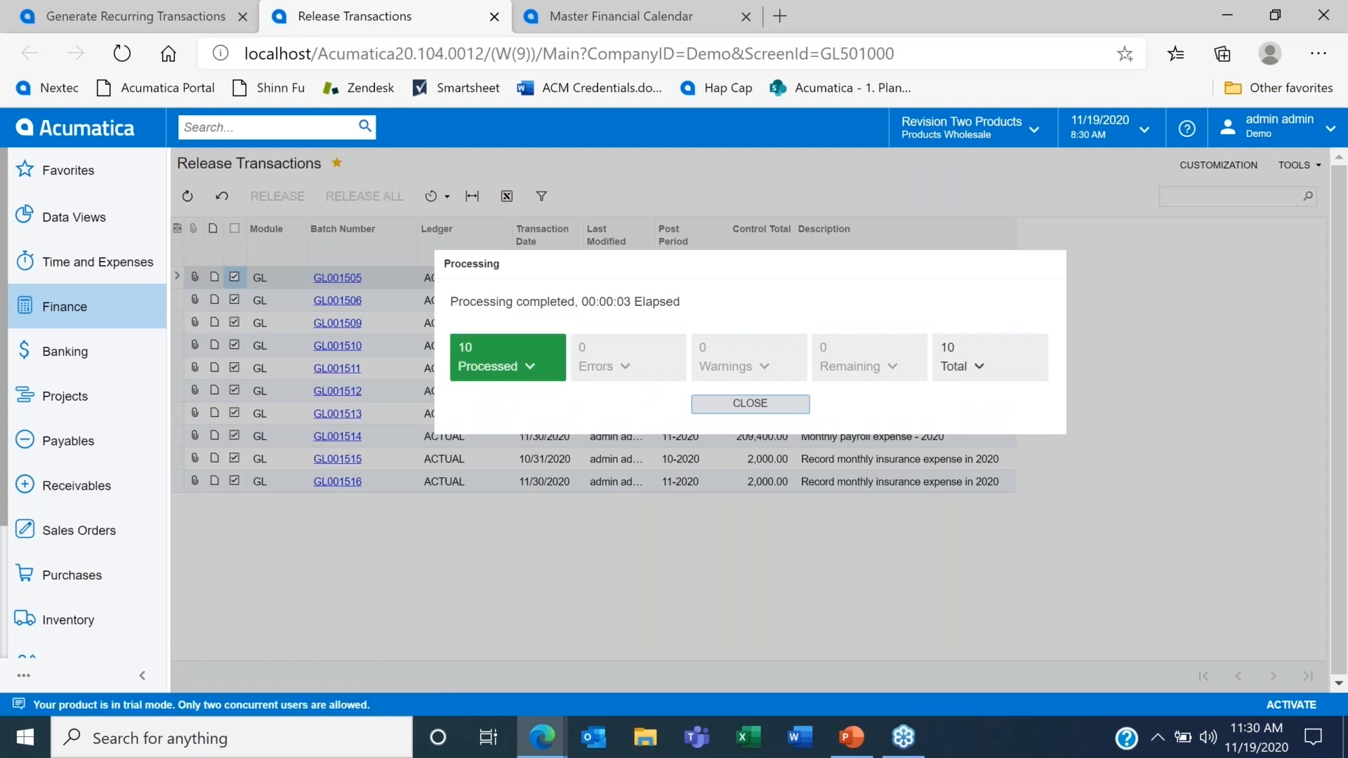
{"action": "left_click", "coordinate": [739, 404]}
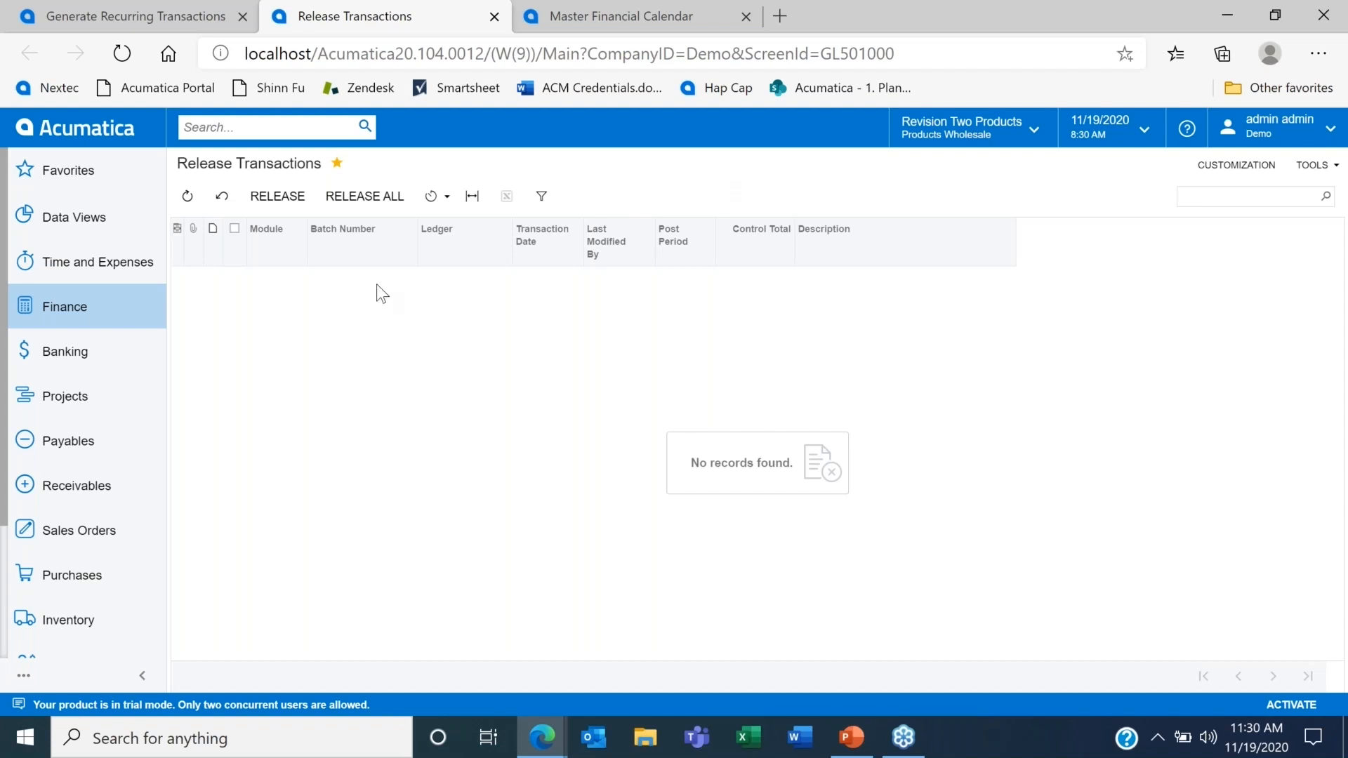
Step: Run the Trial Balance Summary report for PRODWHOLE, ledger ACTUAL and financial period 12-2020, and look through its first page
{"action": "left_click", "coordinate": [104, 322]}
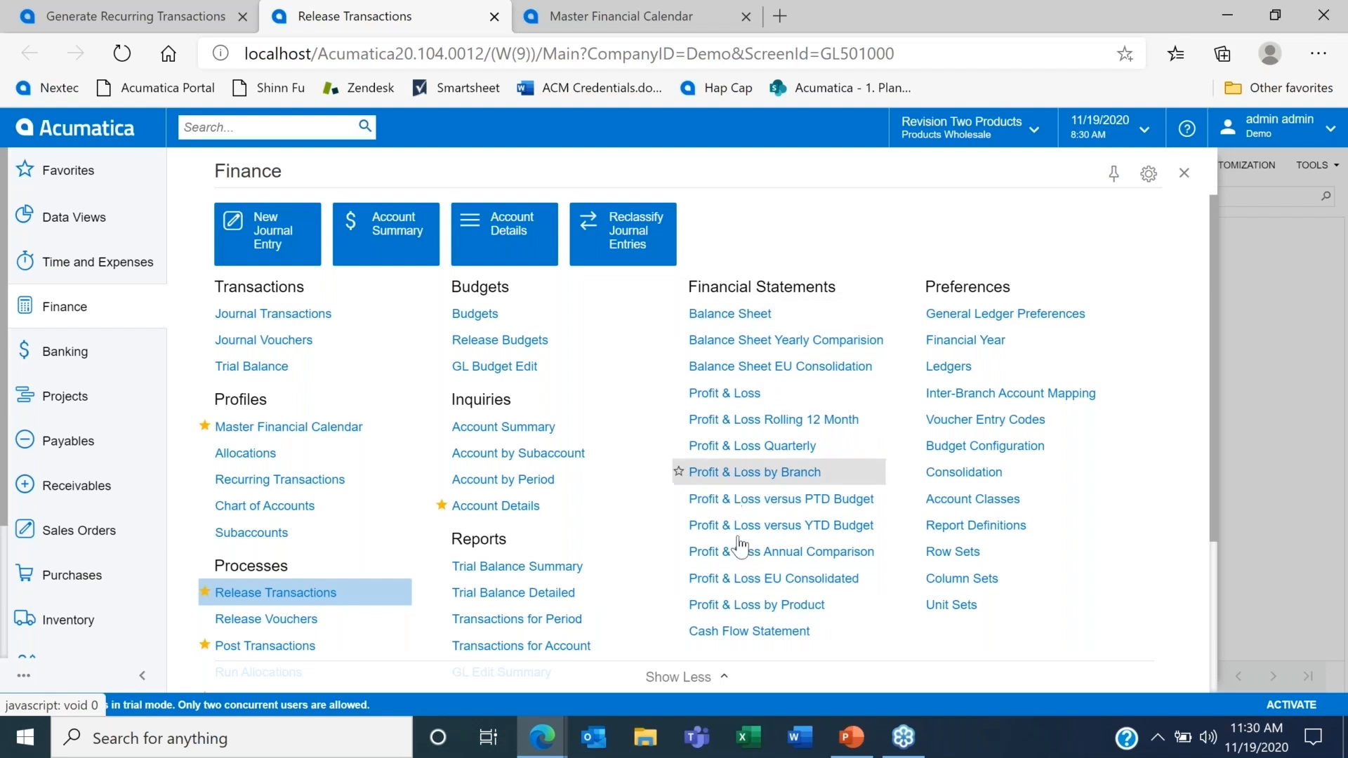
{"action": "left_click", "coordinate": [554, 565]}
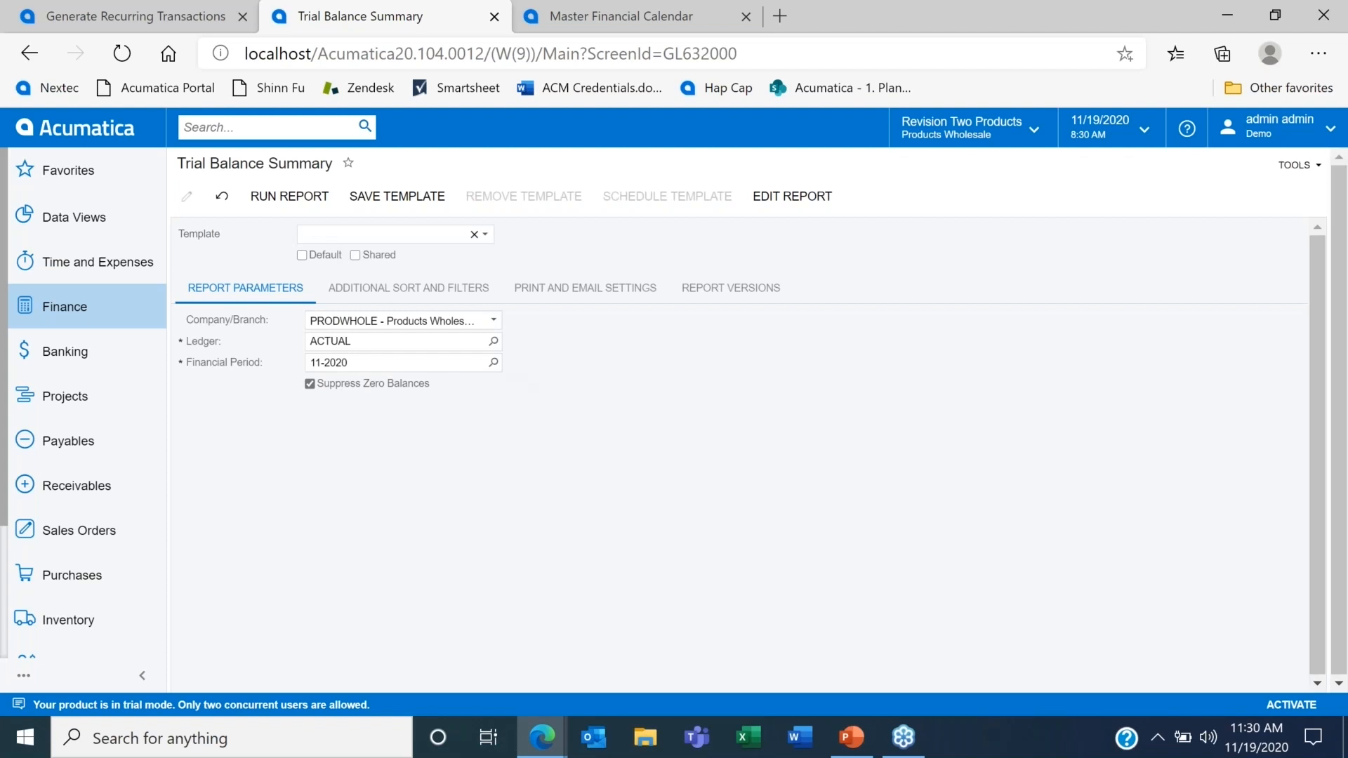
{"action": "left_click", "coordinate": [493, 363]}
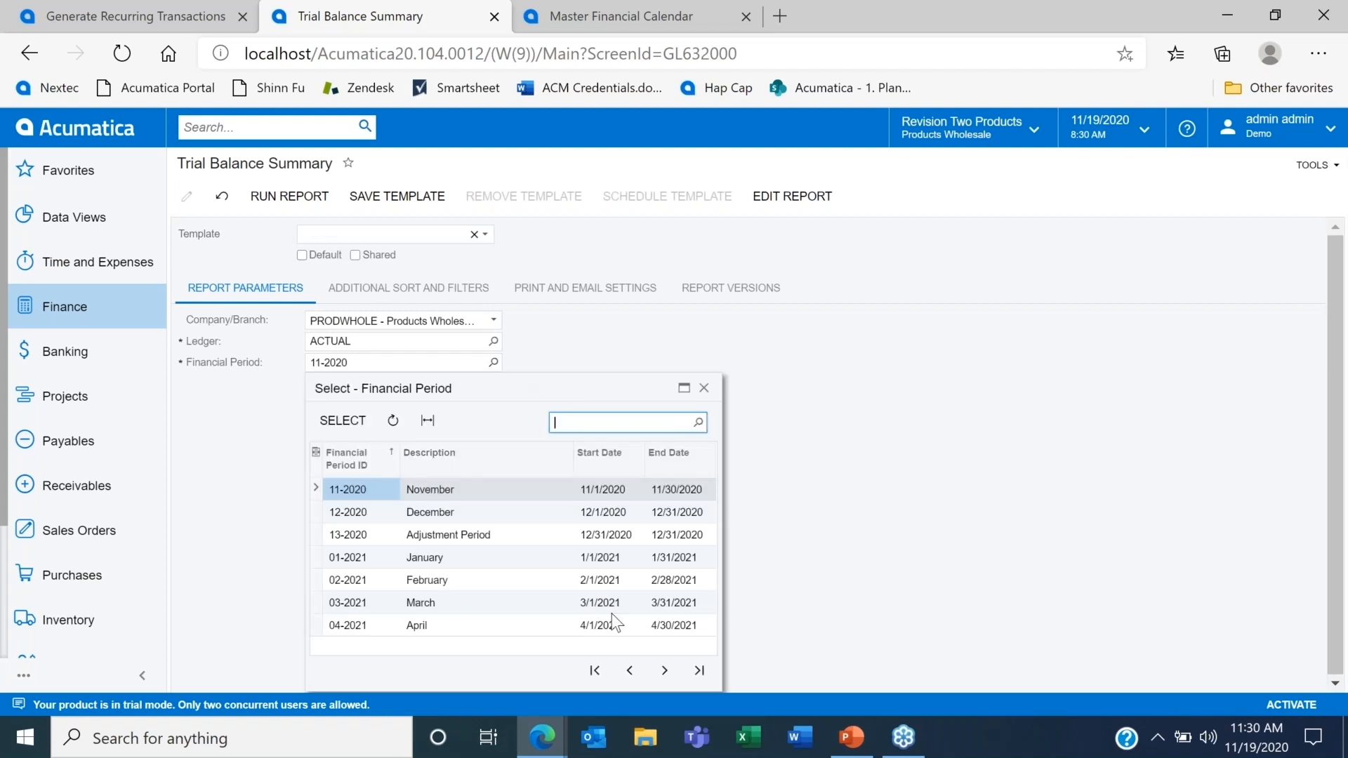
{"action": "double_click", "coordinate": [462, 513]}
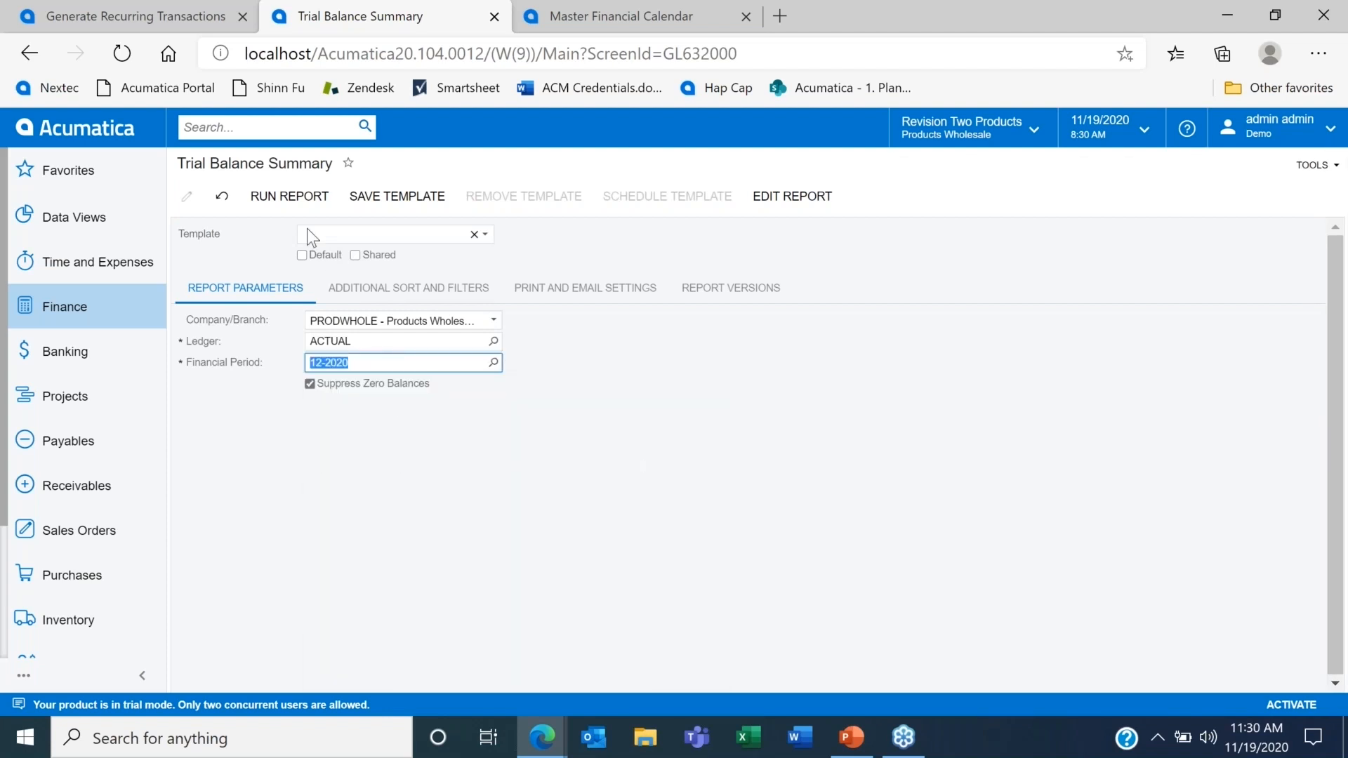
{"action": "left_click", "coordinate": [298, 203]}
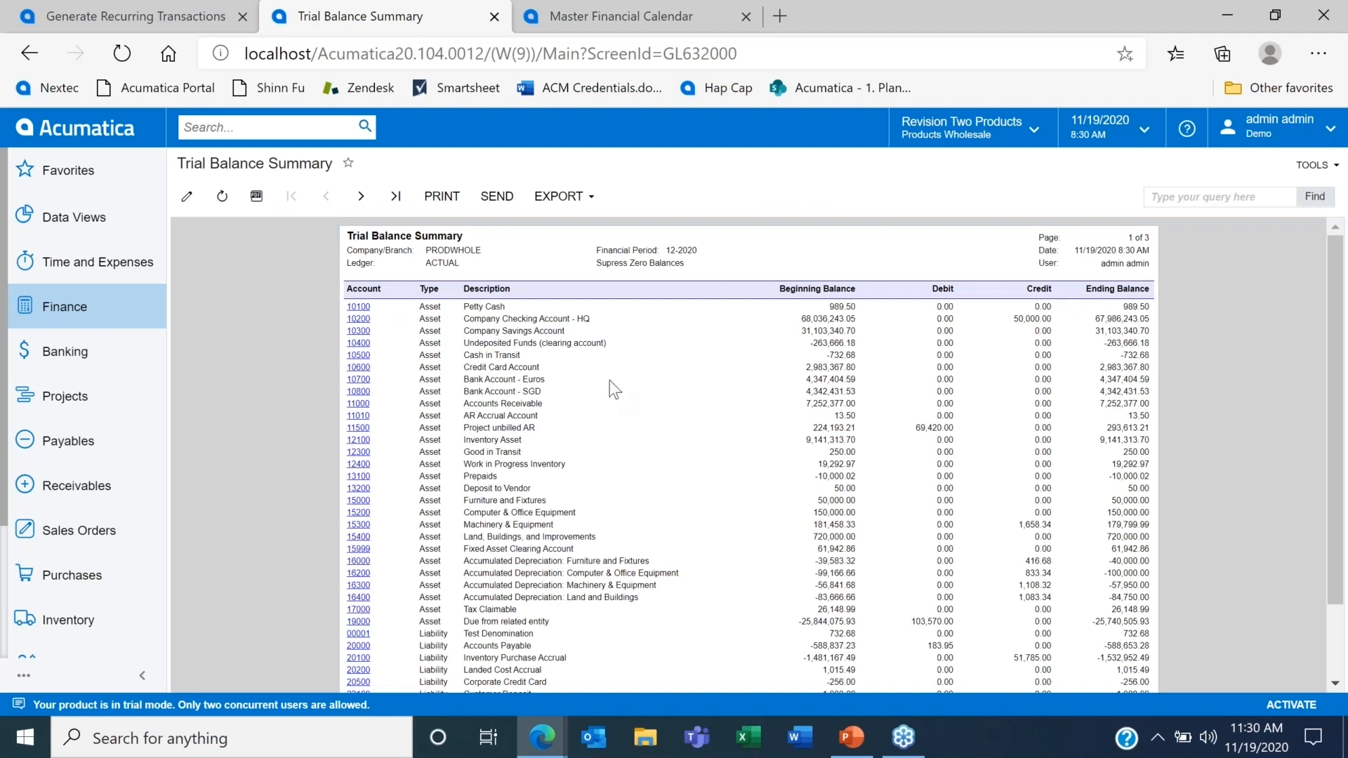
{"action": "scroll", "coordinate": [609, 380], "scroll_direction": "down", "scroll_amount": 2}
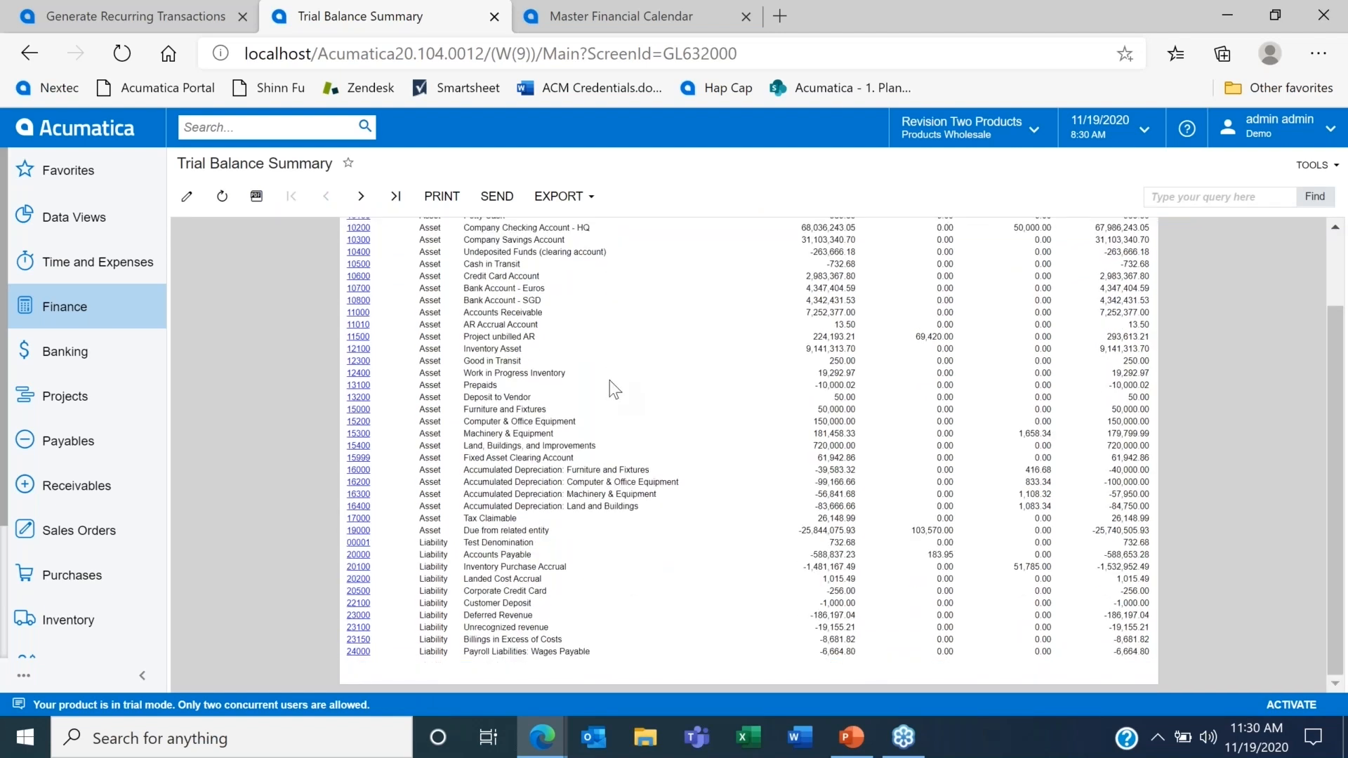
{"action": "scroll", "coordinate": [609, 381], "scroll_direction": "up", "scroll_amount": 2}
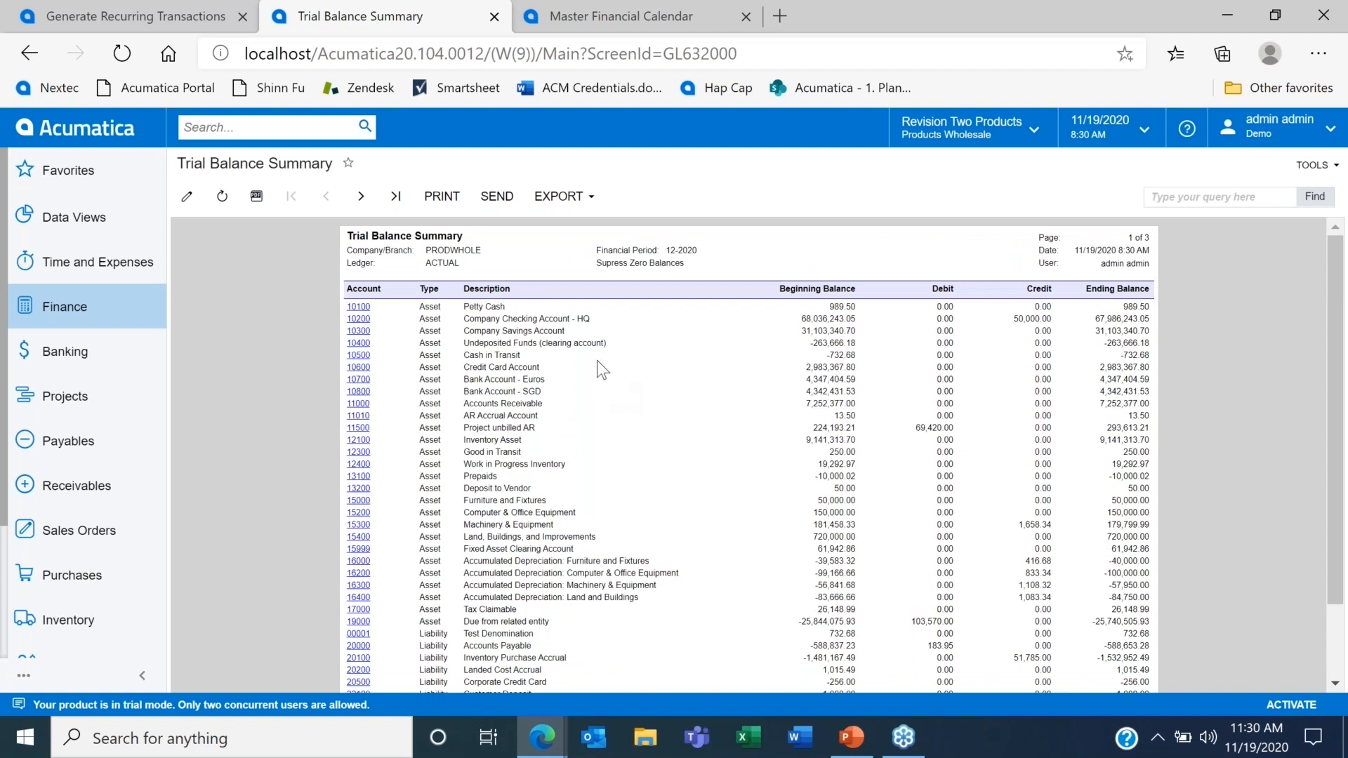
Step: From the 2021 Master Financial Calendar, open financial periods 01-2021 and 02-2021
{"action": "left_click", "coordinate": [596, 14]}
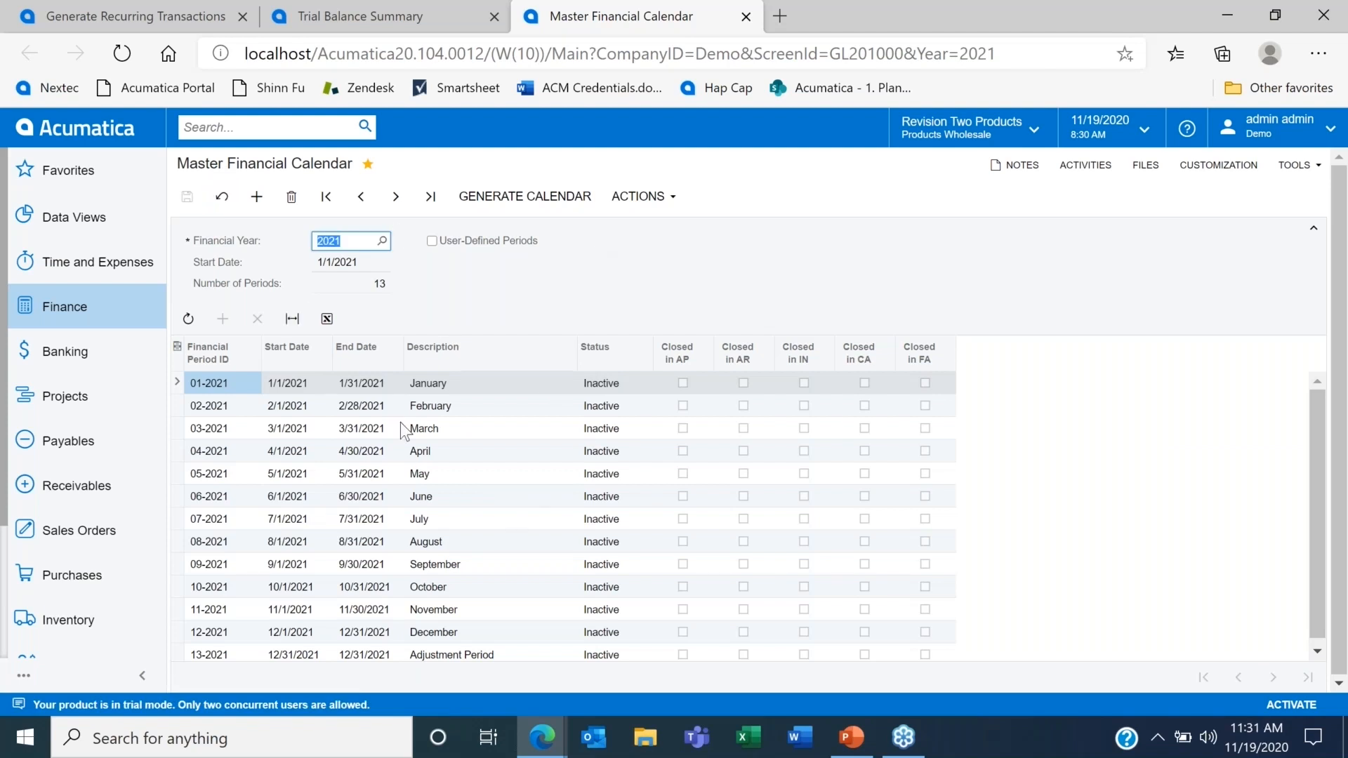
{"action": "left_click", "coordinate": [669, 202]}
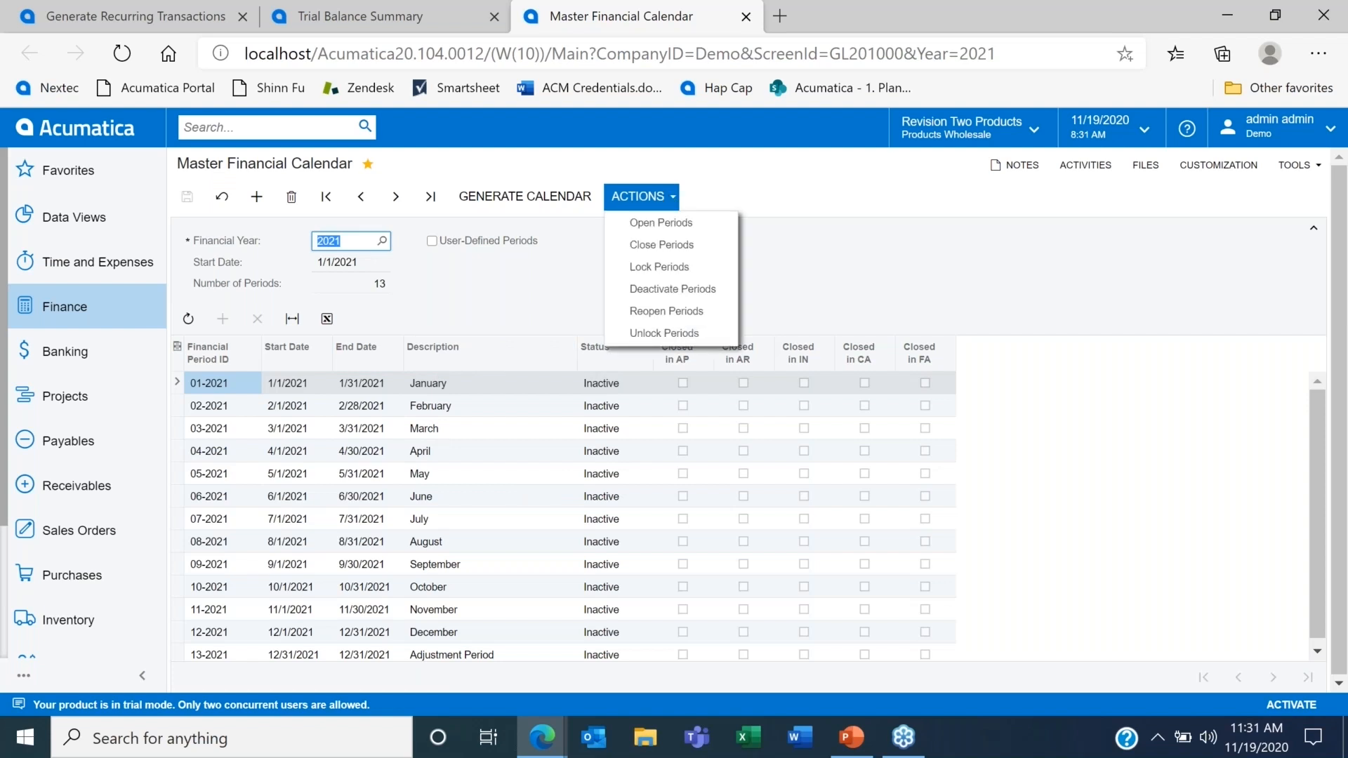
{"action": "left_click", "coordinate": [679, 223]}
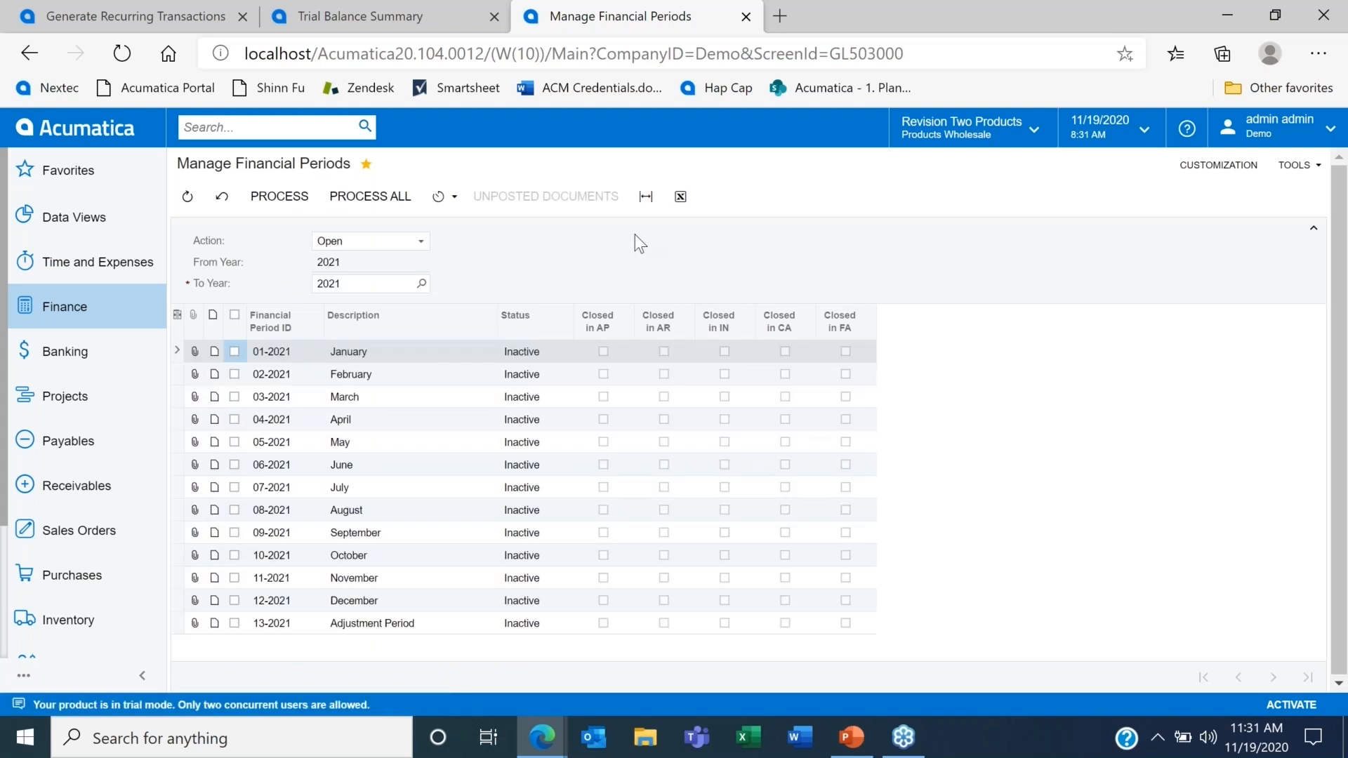
{"action": "left_click", "coordinate": [233, 351]}
{"action": "left_click", "coordinate": [234, 373]}
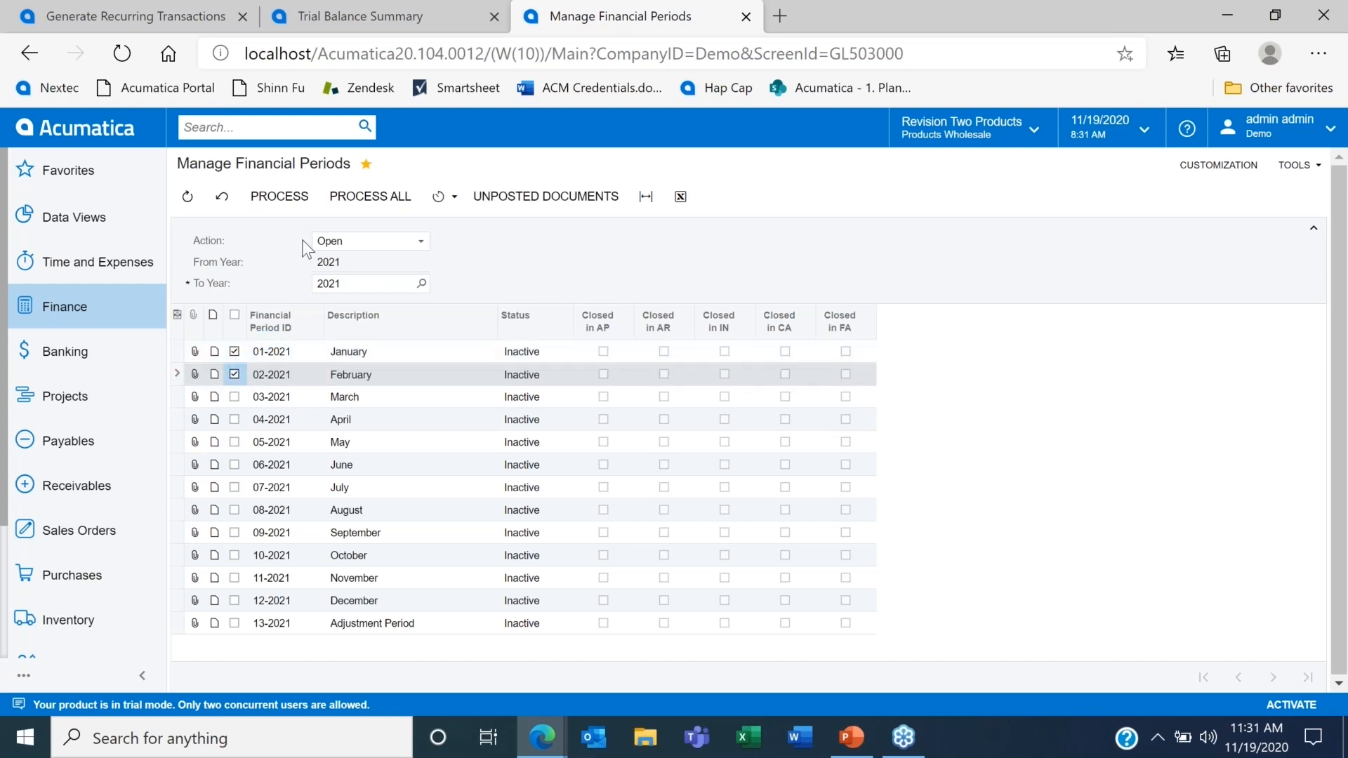
{"action": "left_click", "coordinate": [287, 199]}
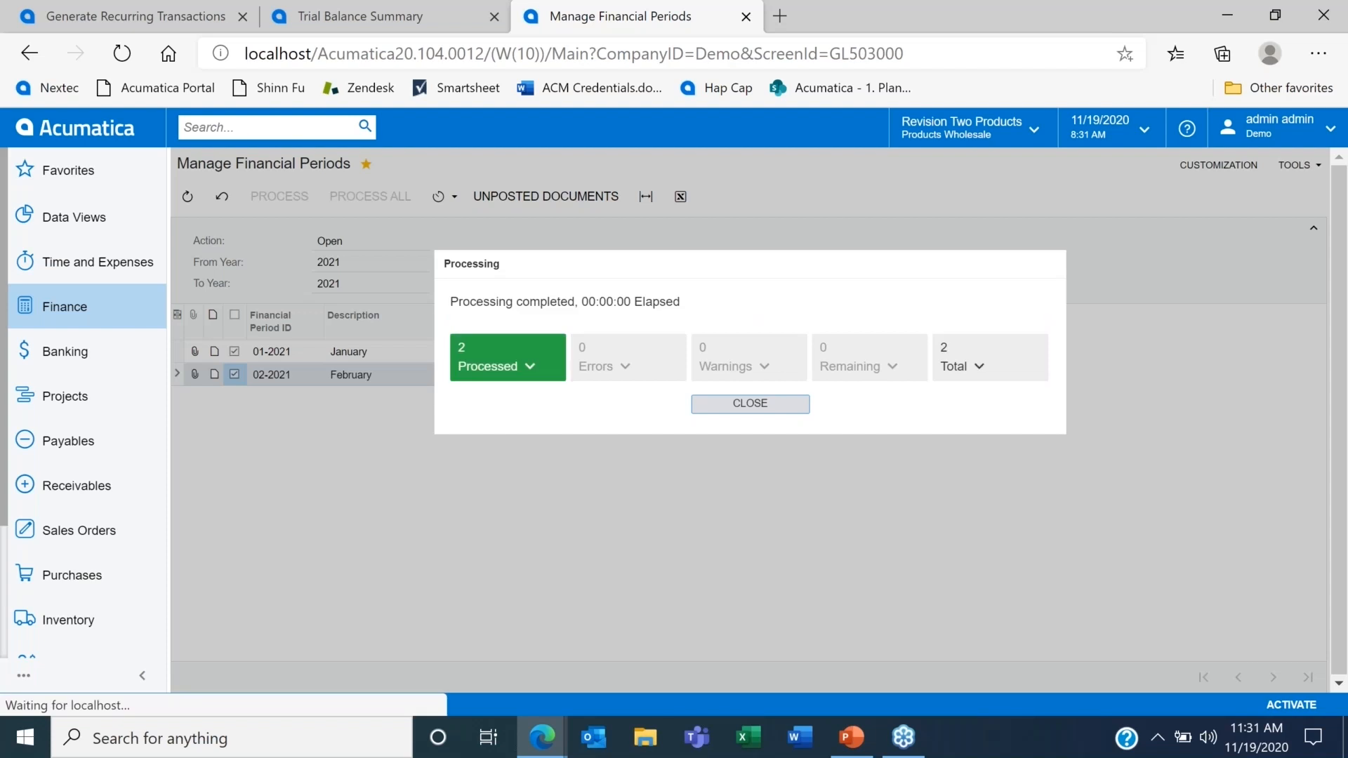
{"action": "left_click", "coordinate": [727, 397]}
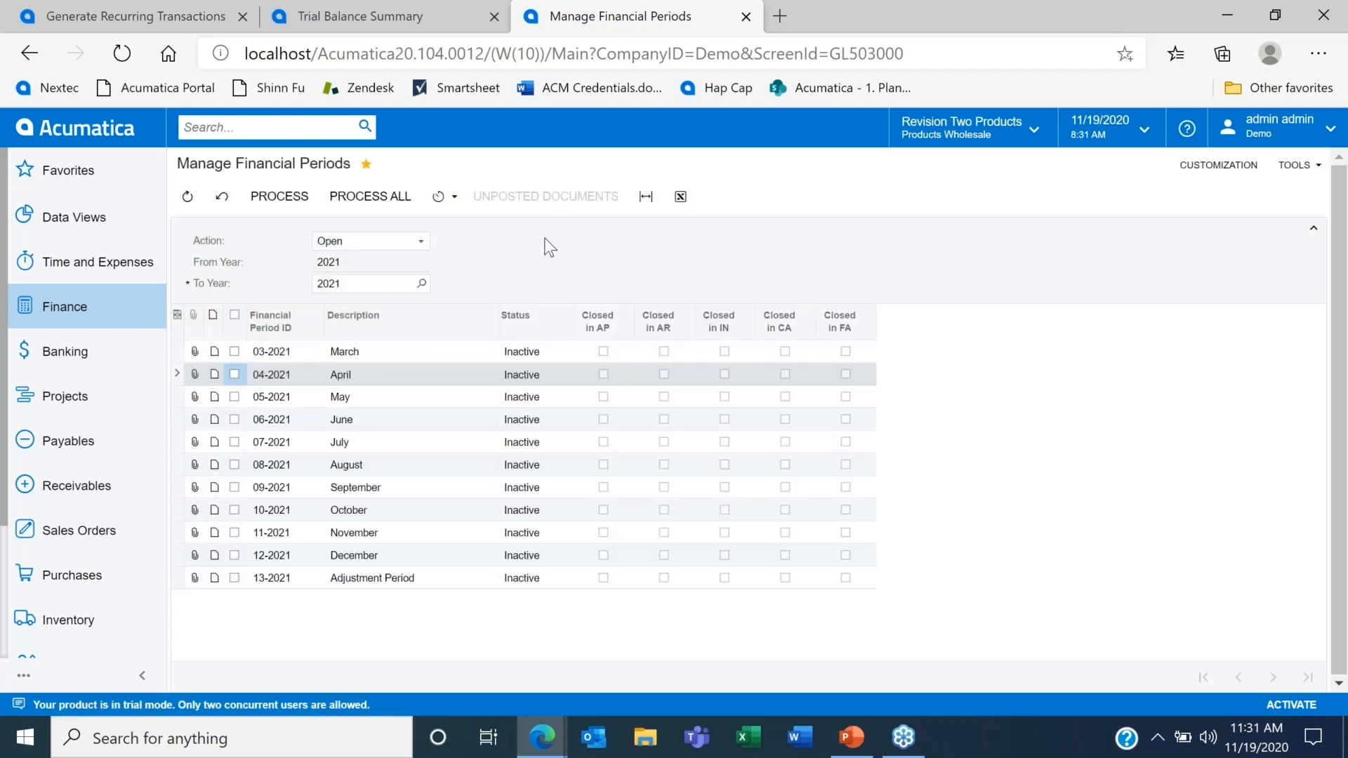
Step: Close all open 2020 financial periods, 10-2020 through 13-2020, in the general ledger and all subledgers
{"action": "left_click", "coordinate": [419, 242]}
{"action": "left_click", "coordinate": [384, 289]}
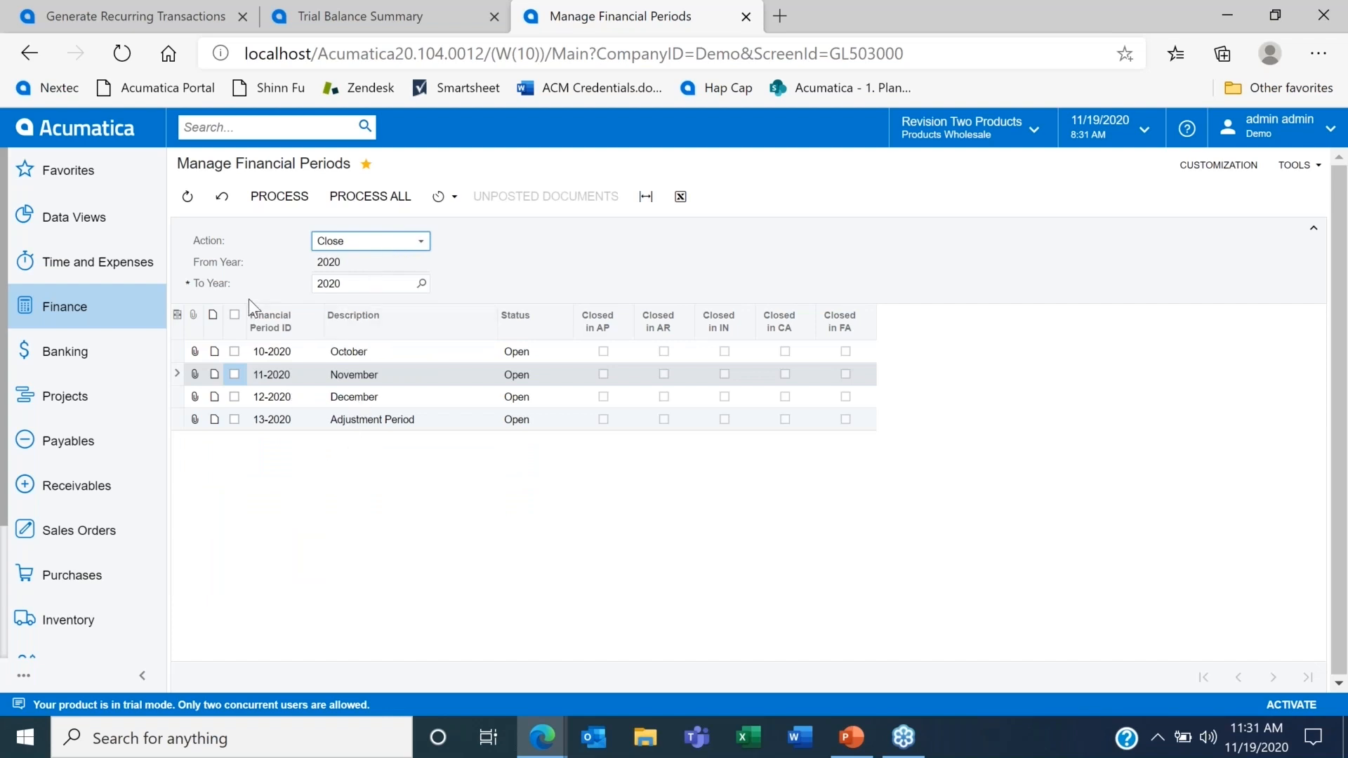
{"action": "left_click", "coordinate": [235, 314]}
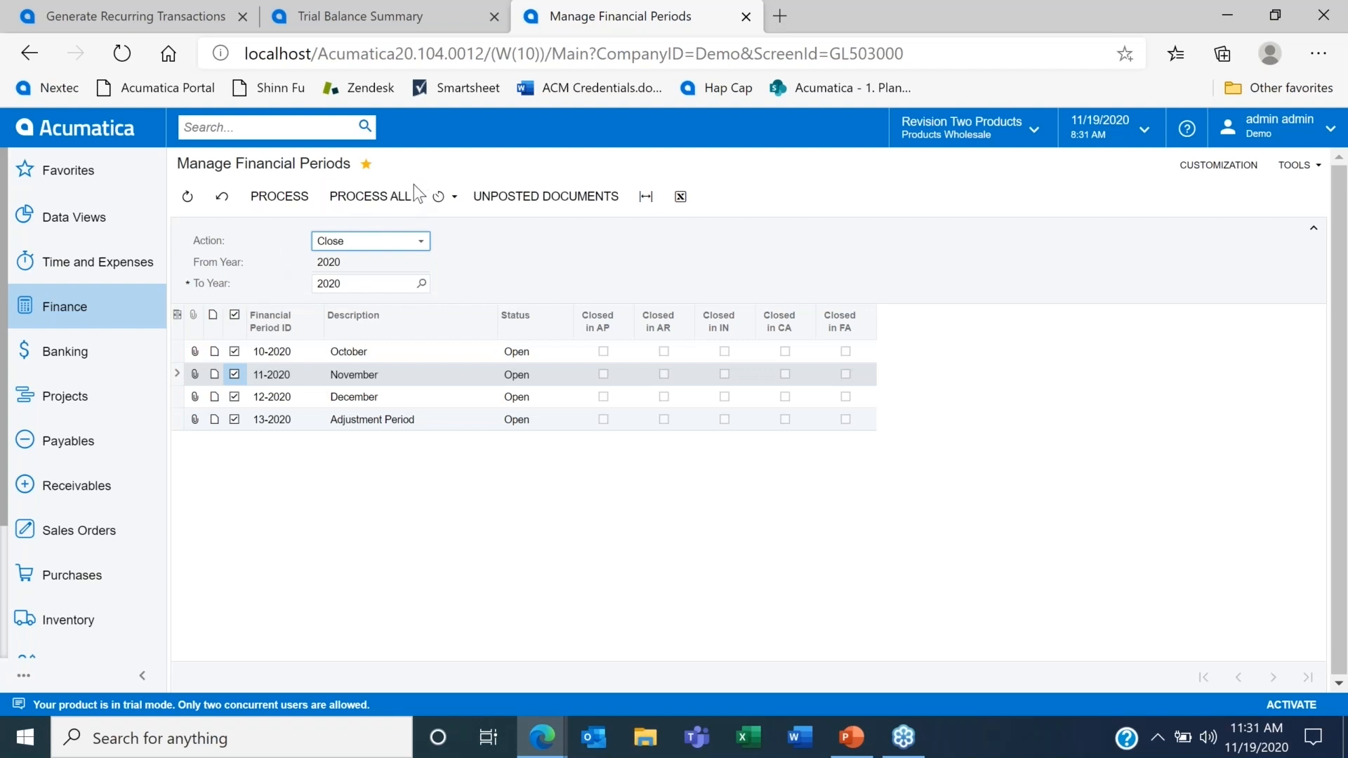
{"action": "left_click", "coordinate": [401, 200]}
{"action": "left_click", "coordinate": [399, 202]}
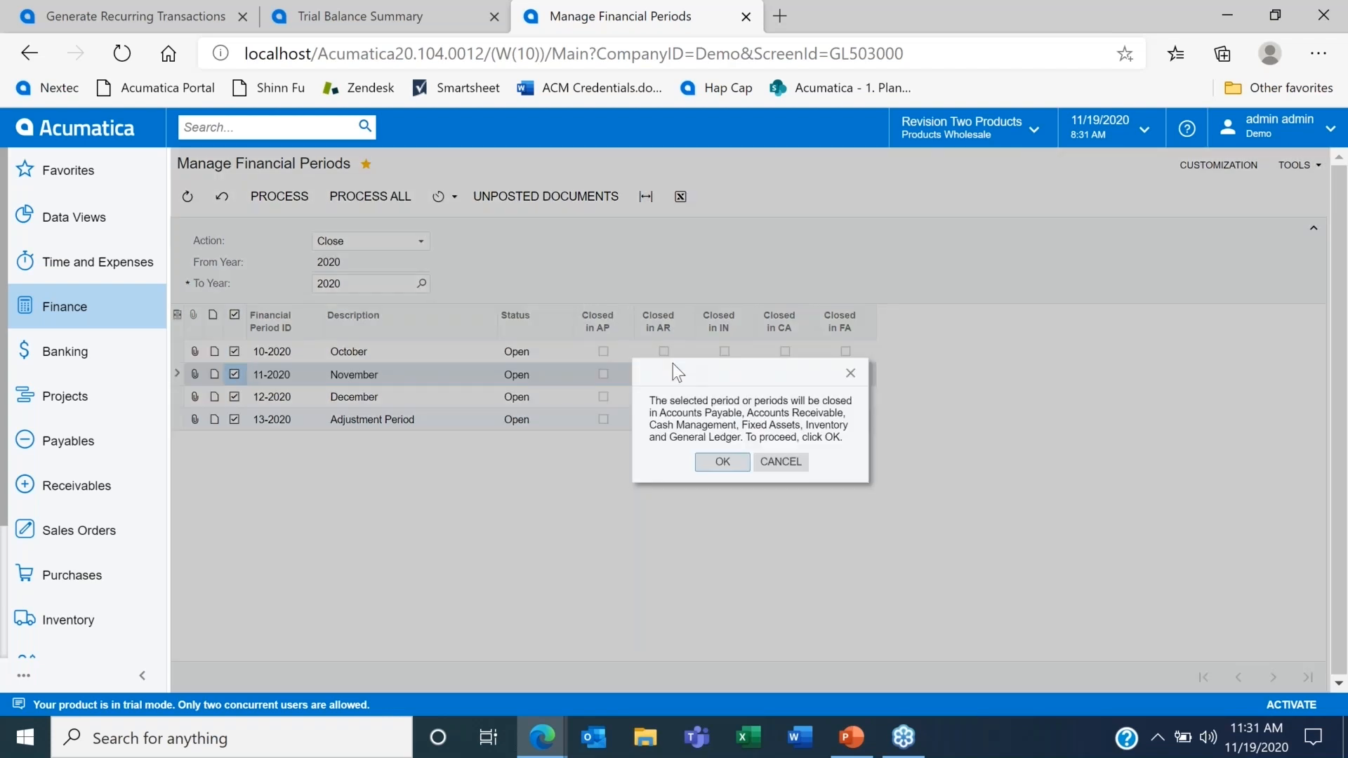
{"action": "left_click", "coordinate": [722, 461]}
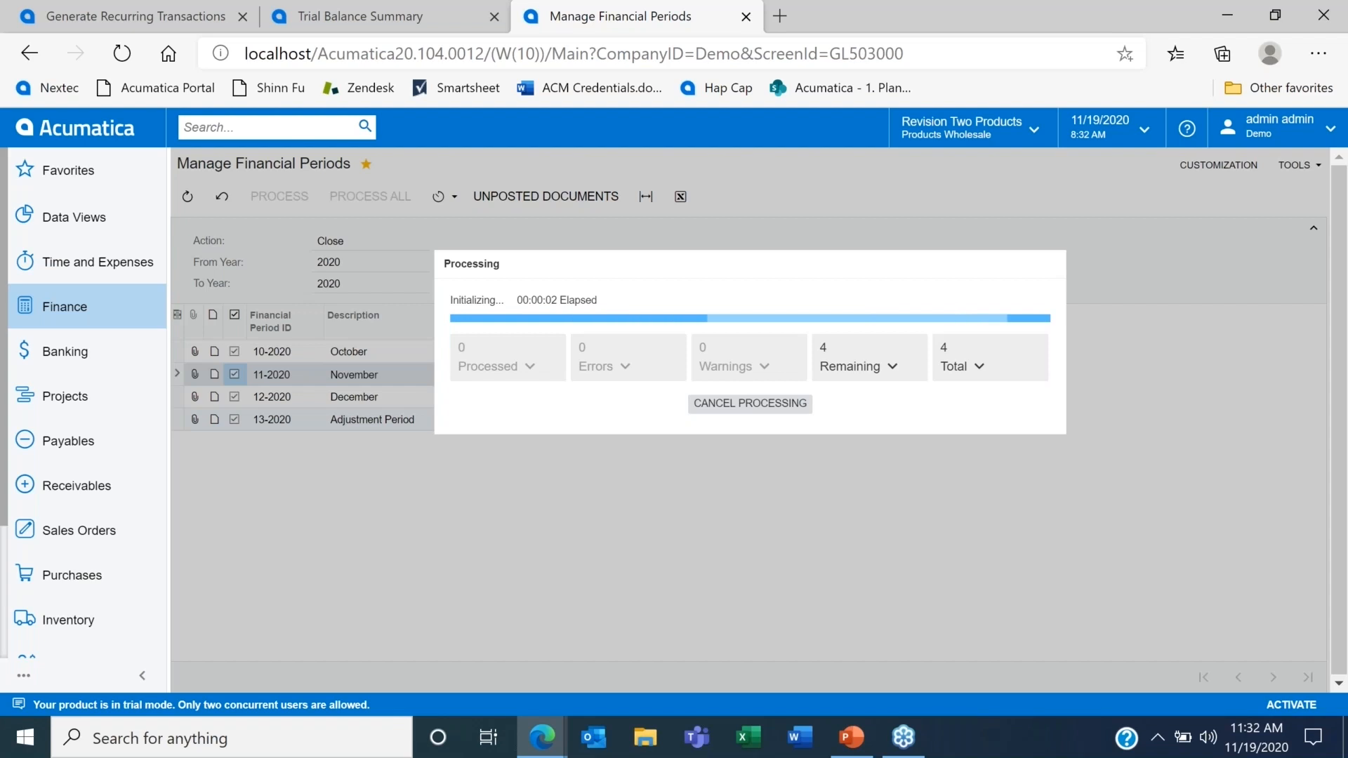
Step: Read the error message for closing period 10-2020 and dismiss the processing results
{"action": "left_click", "coordinate": [646, 373]}
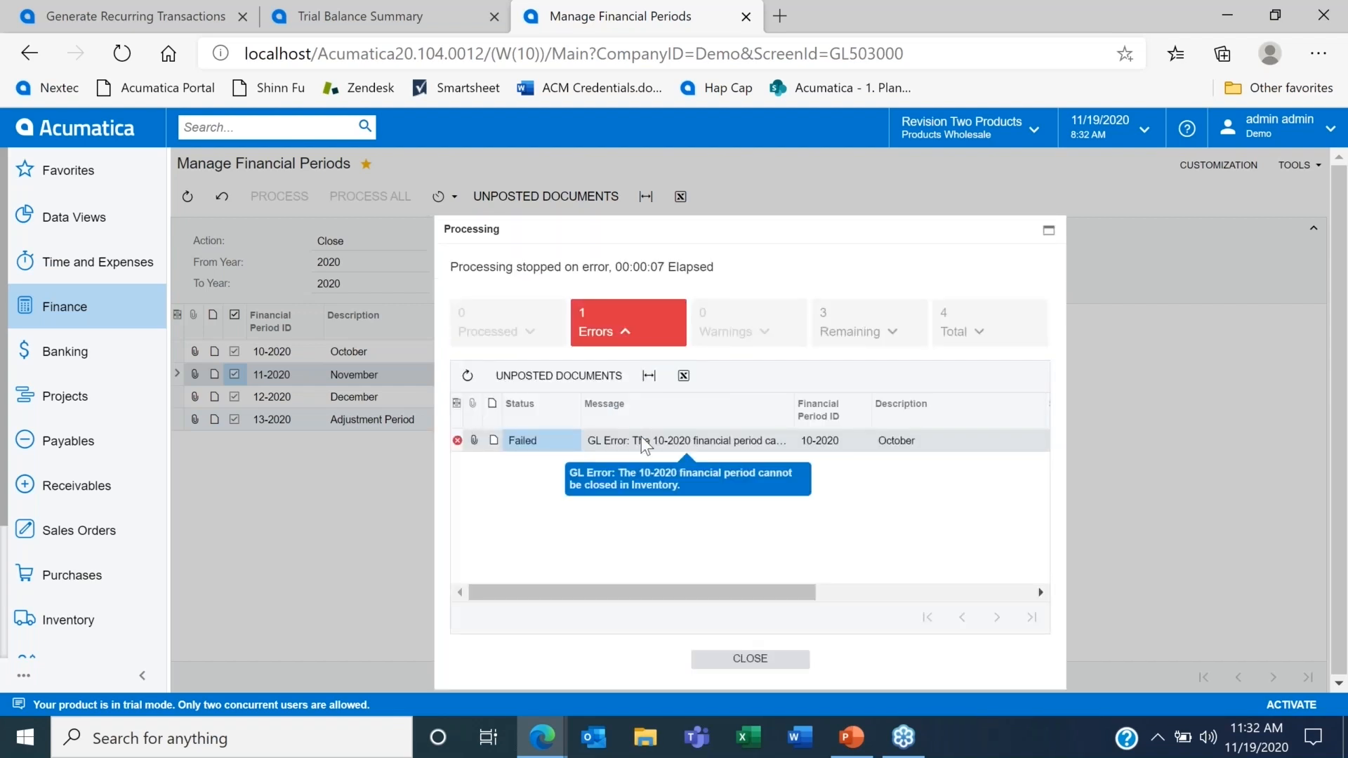
{"action": "left_click", "coordinate": [763, 659]}
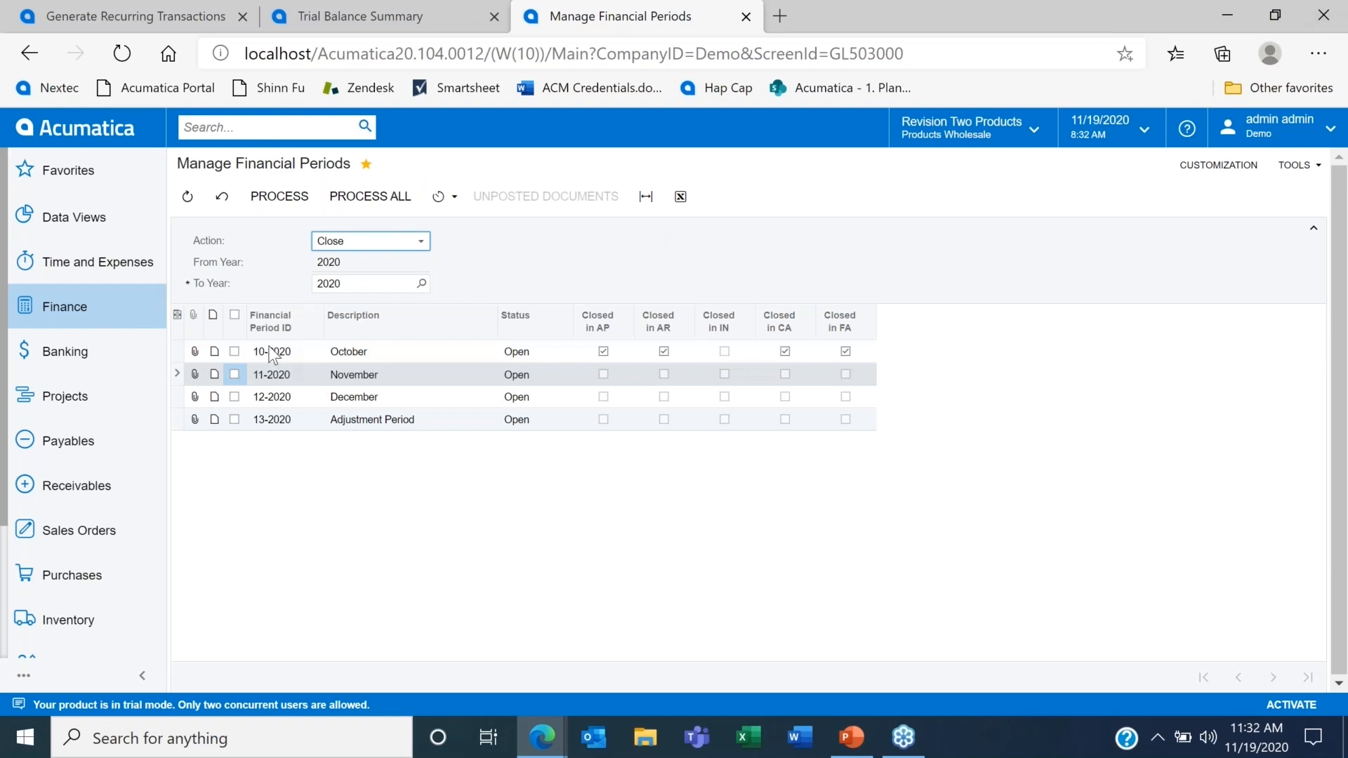
Step: Search for the inventory document release process and open the Release IN Documents screen
{"action": "left_click", "coordinate": [277, 127]}
{"action": "type", "text": "invet"}
{"action": "key", "text": "Return"}
{"action": "key", "text": "BackSpace"}
{"action": "key", "text": "BackSpace"}
{"action": "type", "text": "ne"}
{"action": "key", "text": "Return"}
{"action": "key", "text": "BackSpace"}
{"action": "key", "text": "BackSpace"}
{"action": "key", "text": "BackSpace"}
{"action": "key", "text": "BackSpace"}
{"action": "key", "text": "BackSpace"}
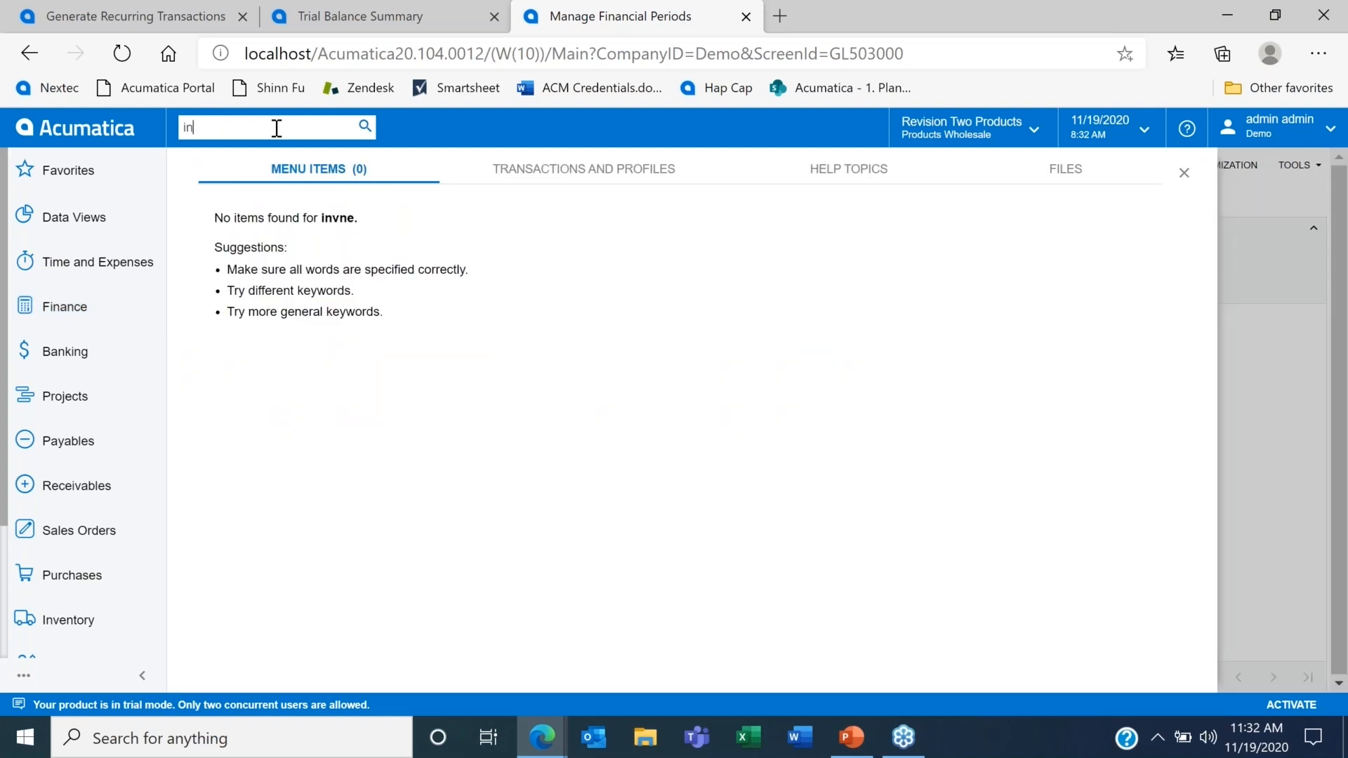
{"action": "type", "text": "release"}
{"action": "key", "text": "Return"}
{"action": "type", "text": "in"}
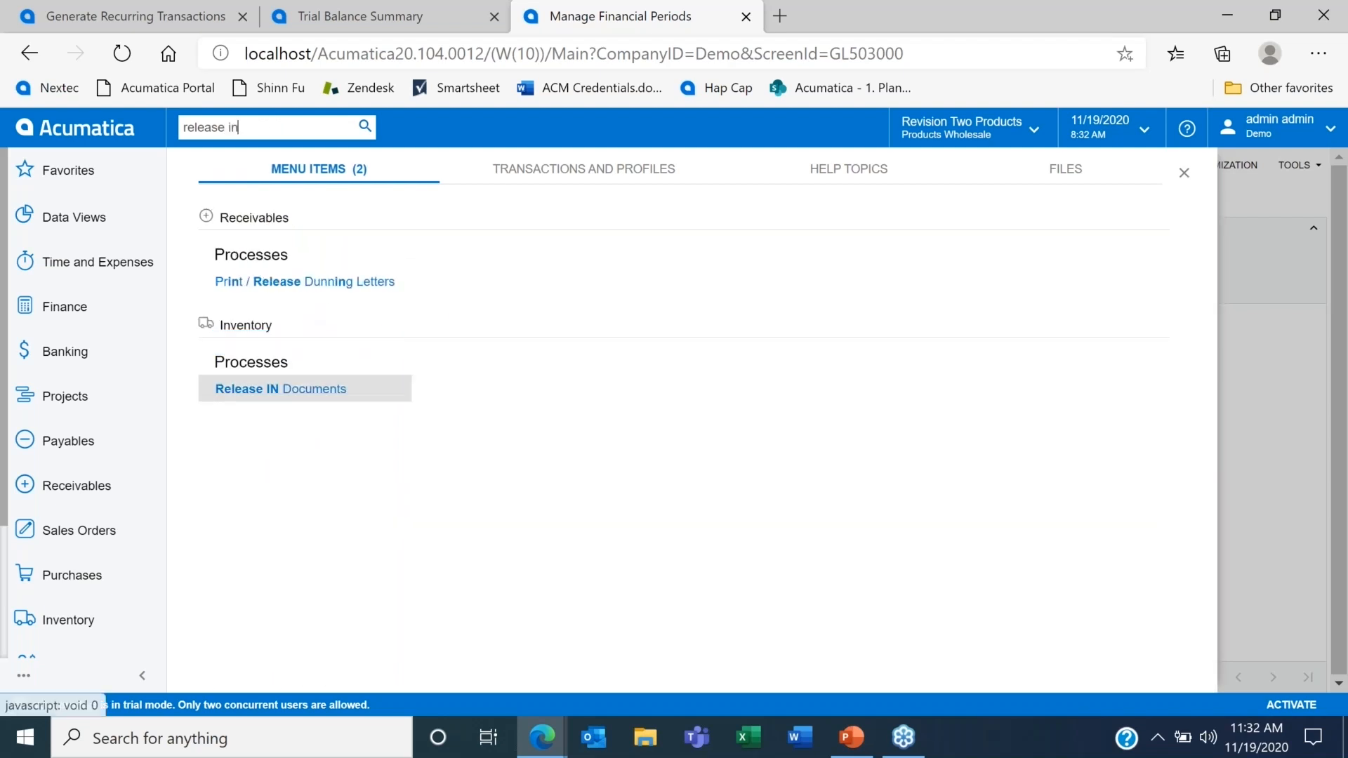
{"action": "left_click", "coordinate": [281, 389]}
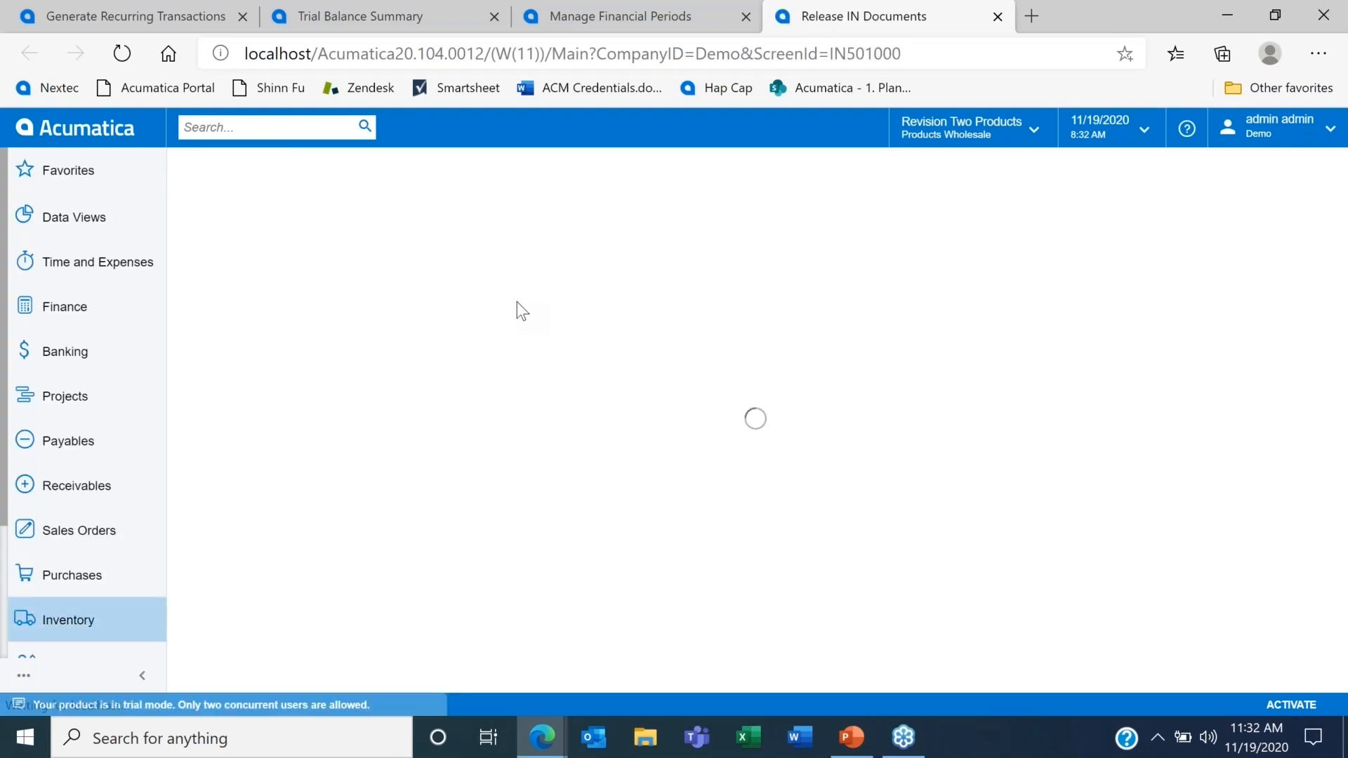
Step: From the unposted documents report for period 10-2020, open the on-hold inventory transfer dated 10/15/2020 and delete it
{"action": "left_click", "coordinate": [597, 6]}
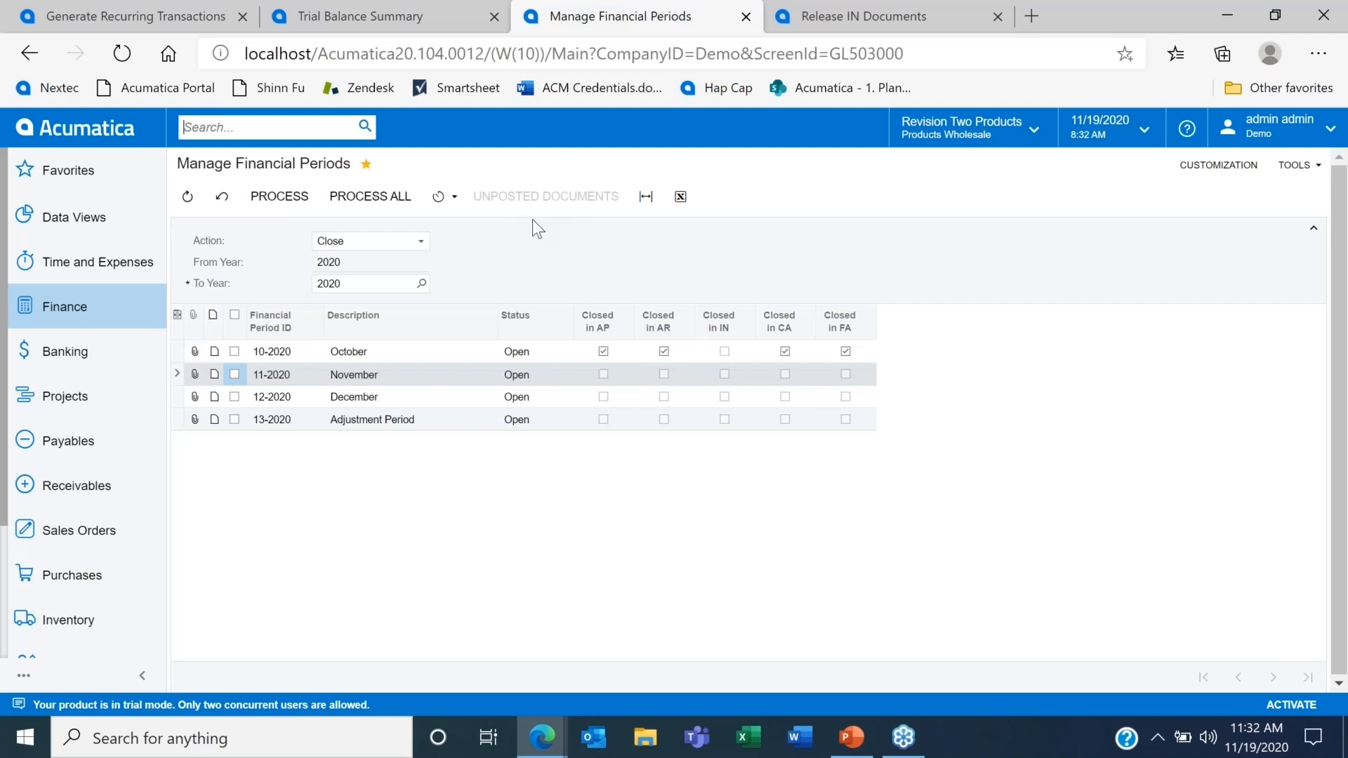
{"action": "left_click", "coordinate": [236, 352]}
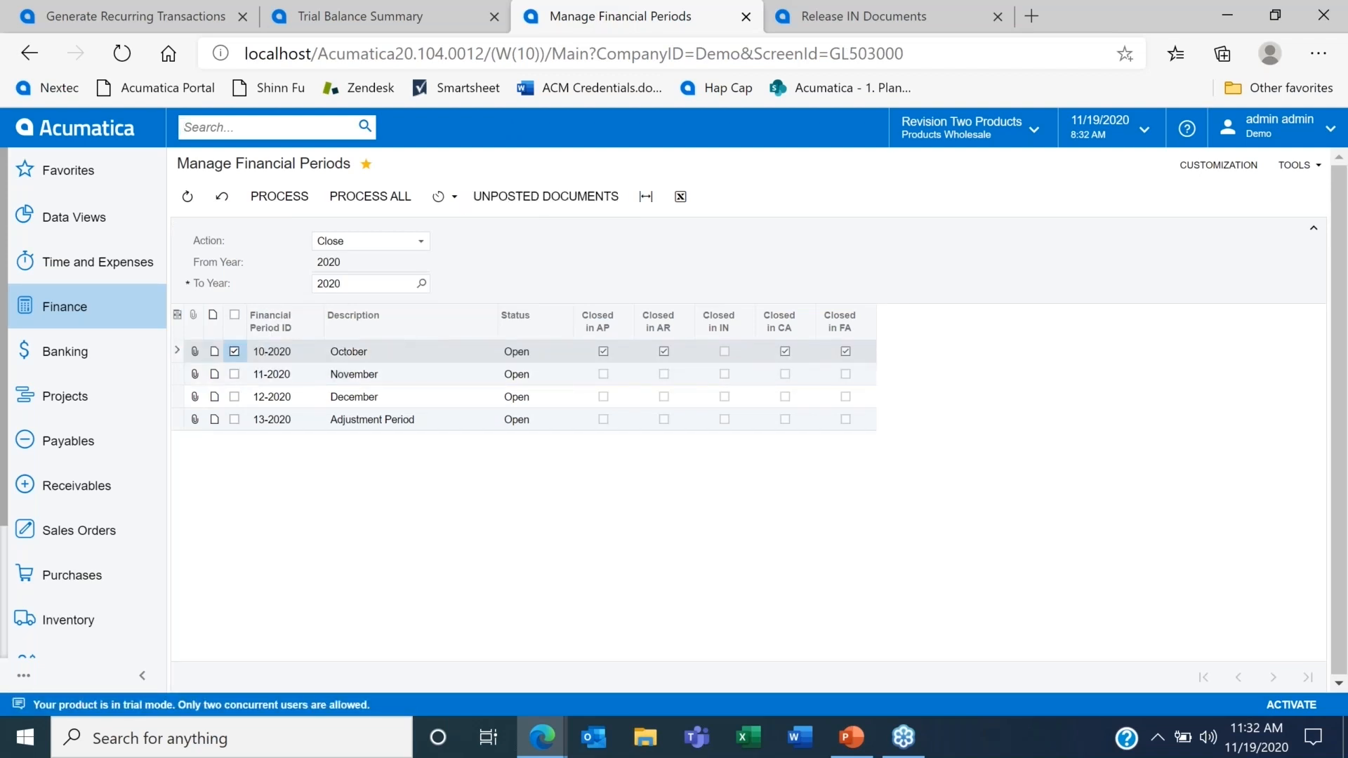
{"action": "left_click", "coordinate": [545, 196]}
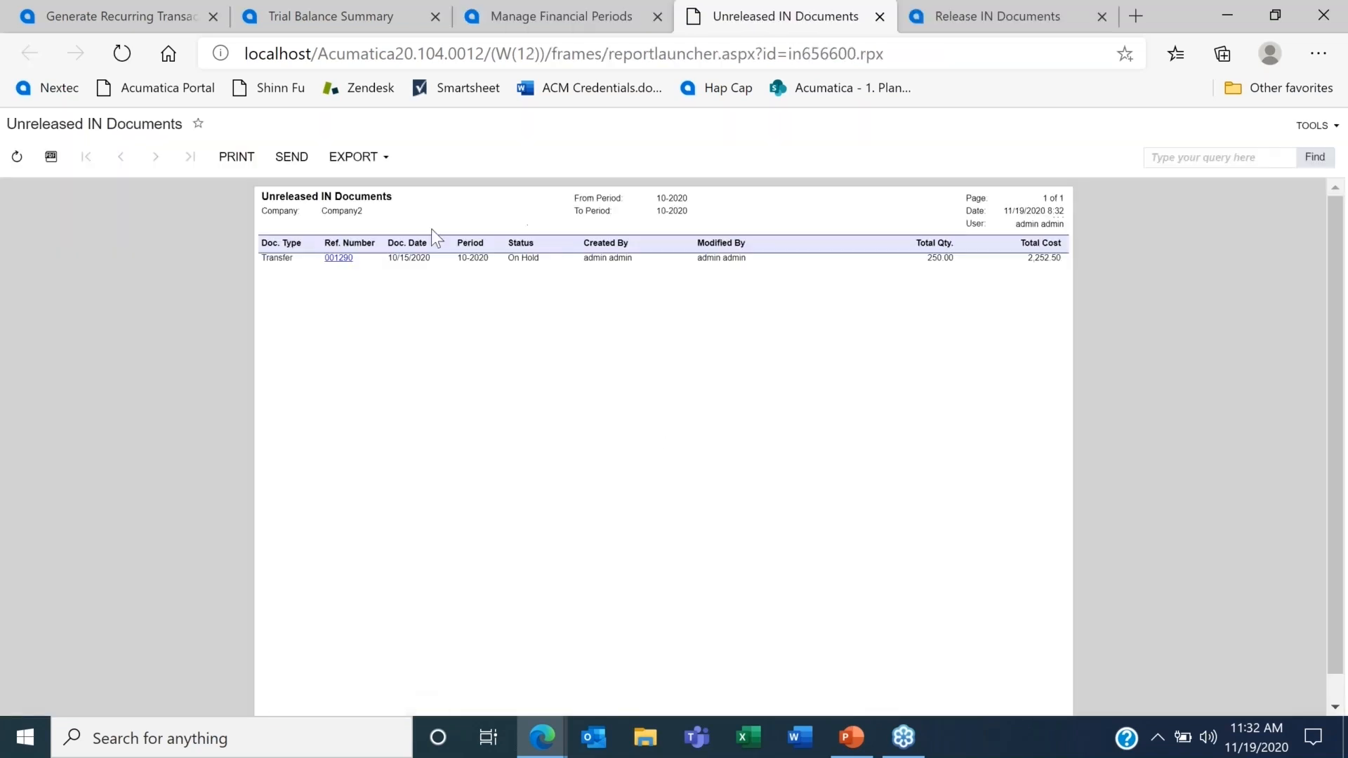
{"action": "left_click", "coordinate": [339, 258]}
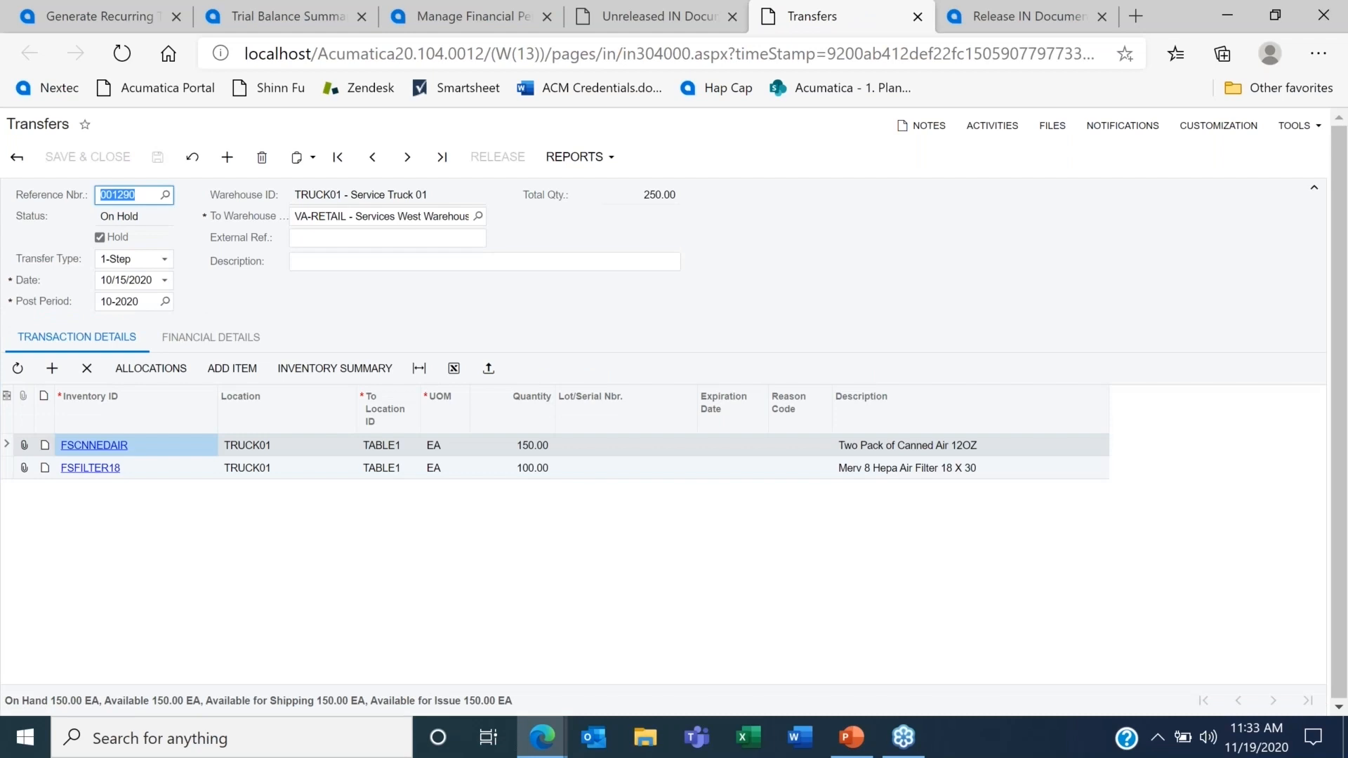
{"action": "left_click", "coordinate": [262, 159]}
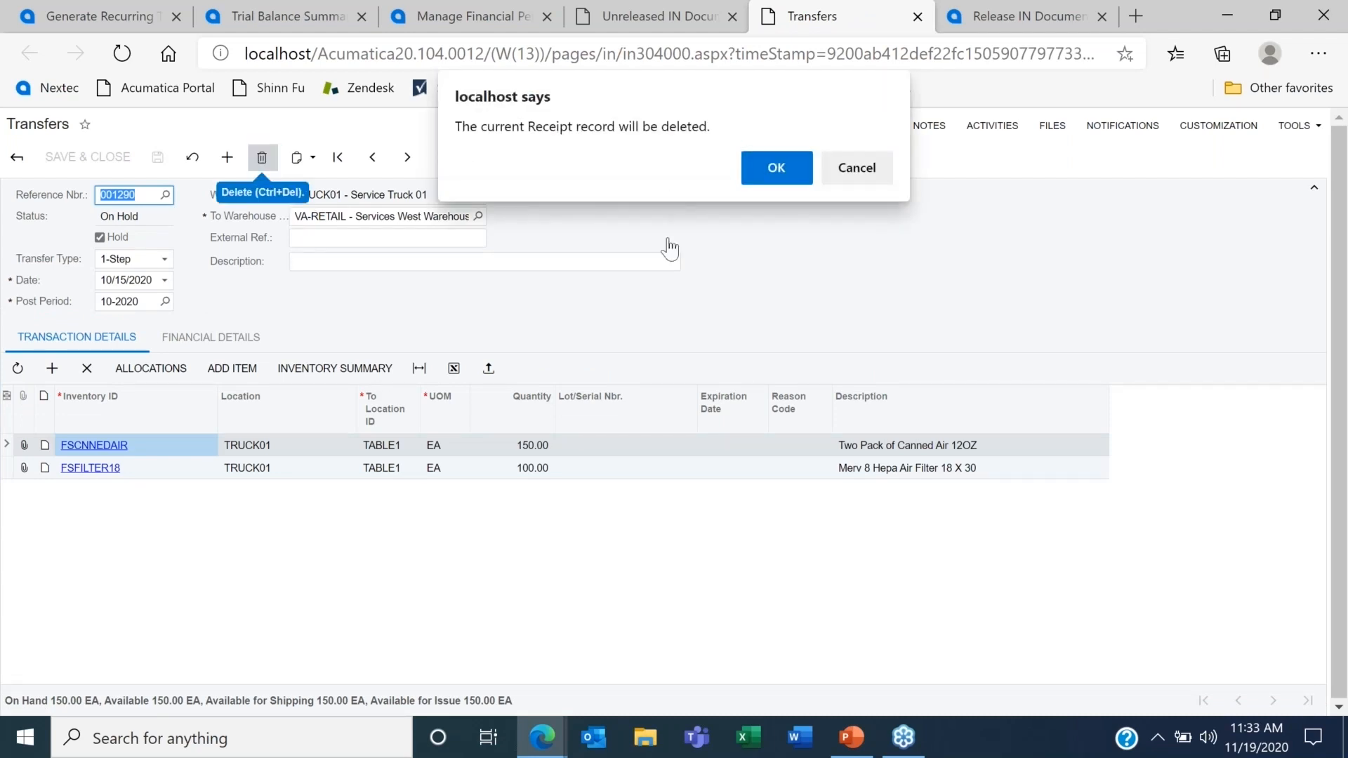
{"action": "left_click", "coordinate": [765, 168]}
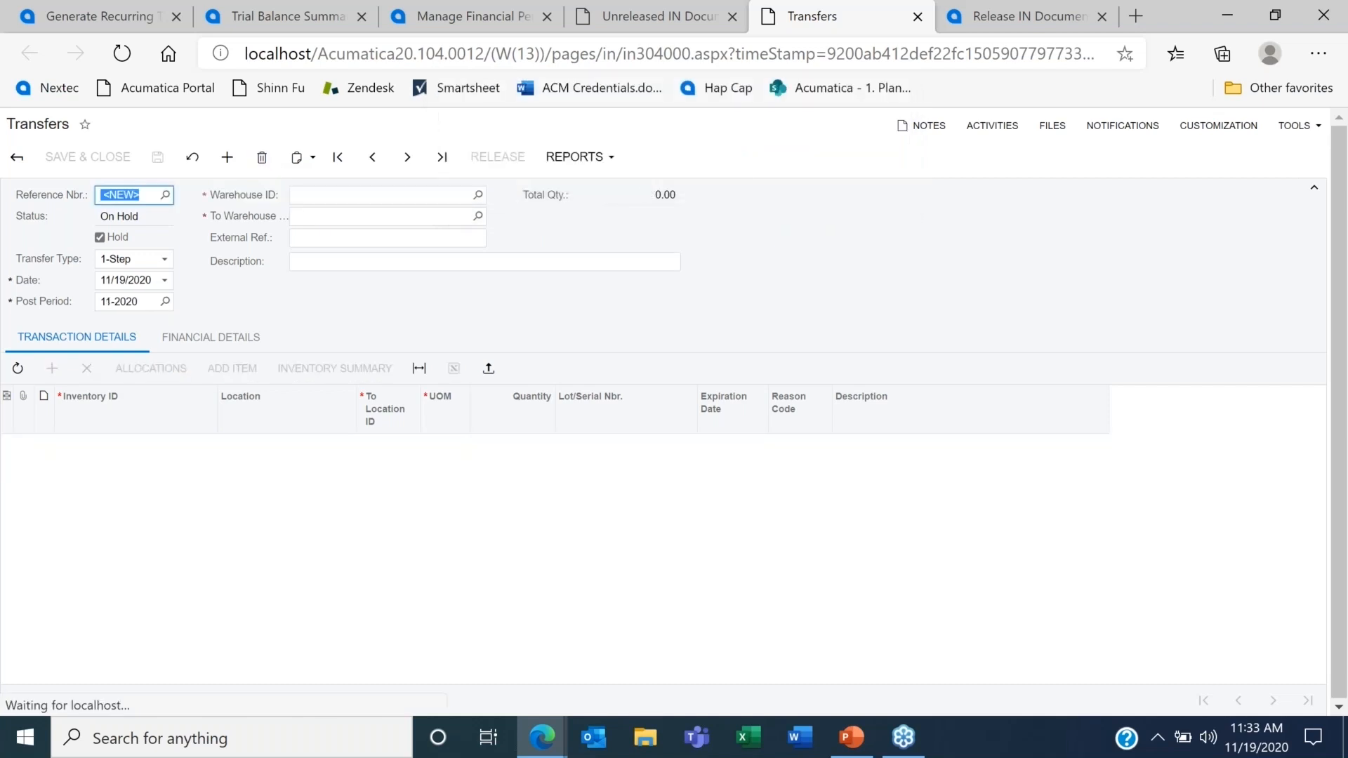
Step: Return to Manage Financial Periods and process the Close action again for all periods from 10-2020 through 13-2020
{"action": "left_click", "coordinate": [641, 3]}
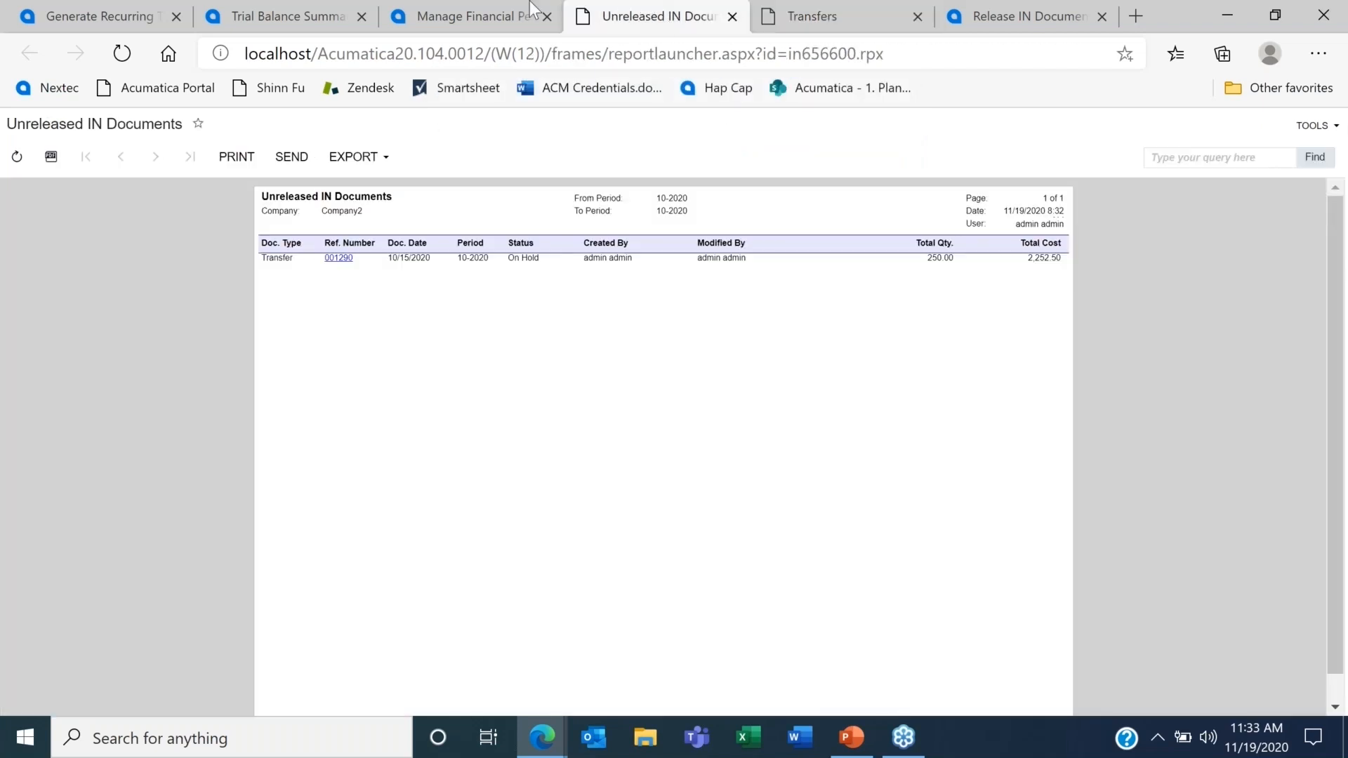
{"action": "left_click", "coordinate": [487, 3]}
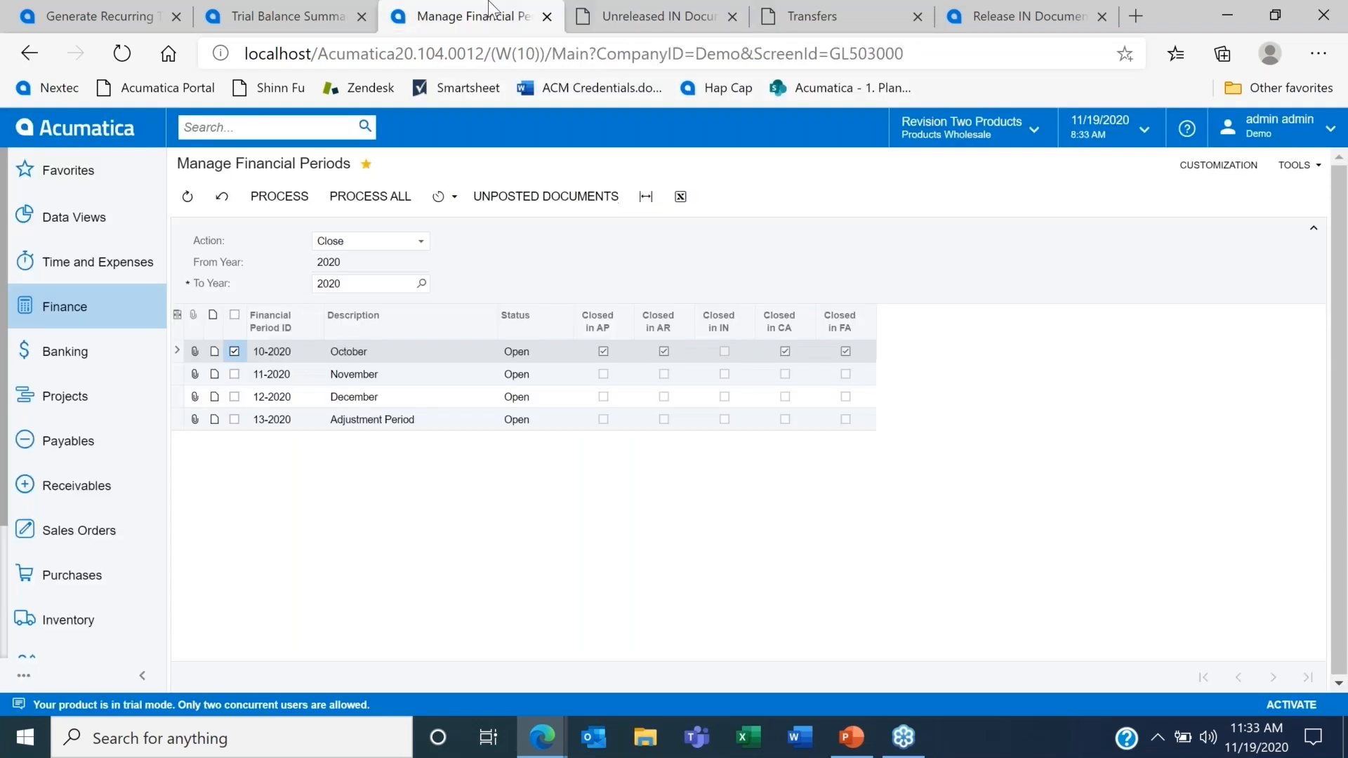
{"action": "left_click", "coordinate": [234, 317]}
{"action": "left_click", "coordinate": [377, 198]}
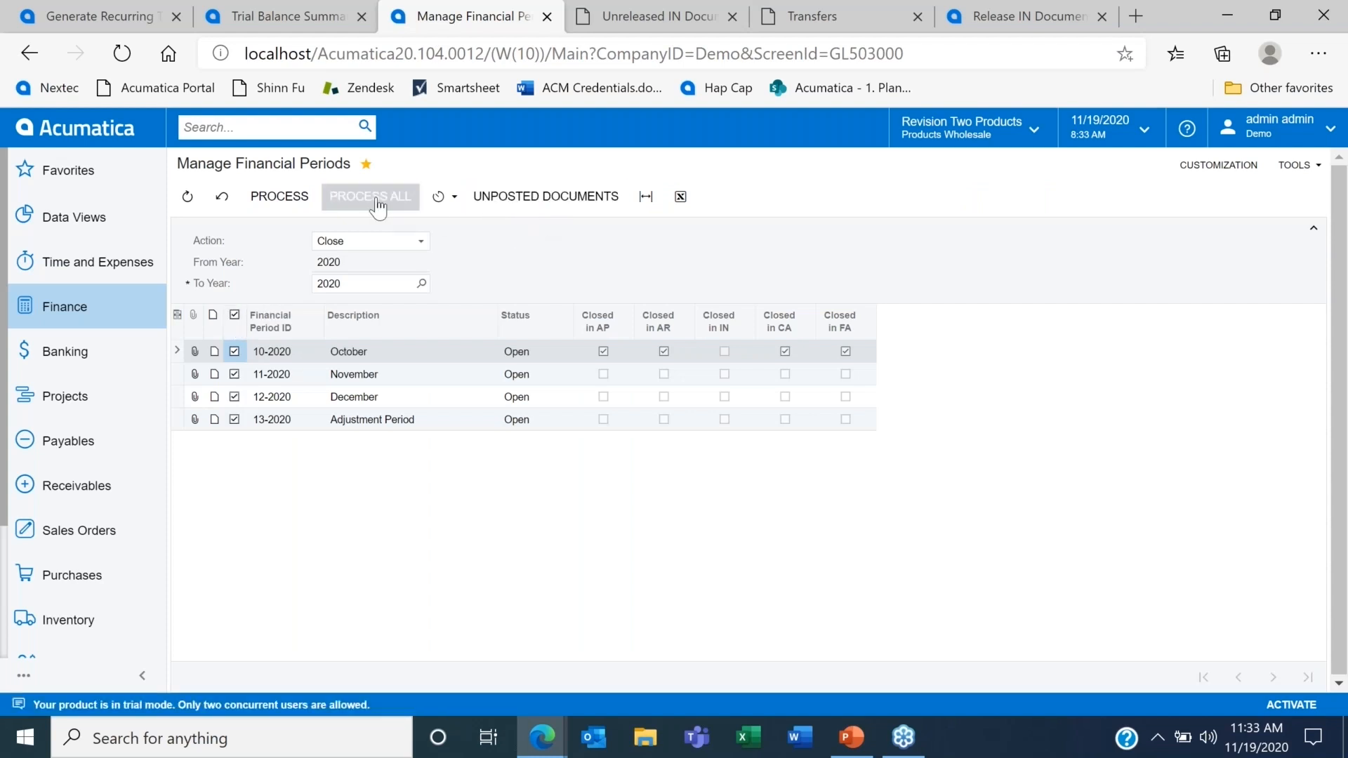
{"action": "left_click", "coordinate": [722, 461]}
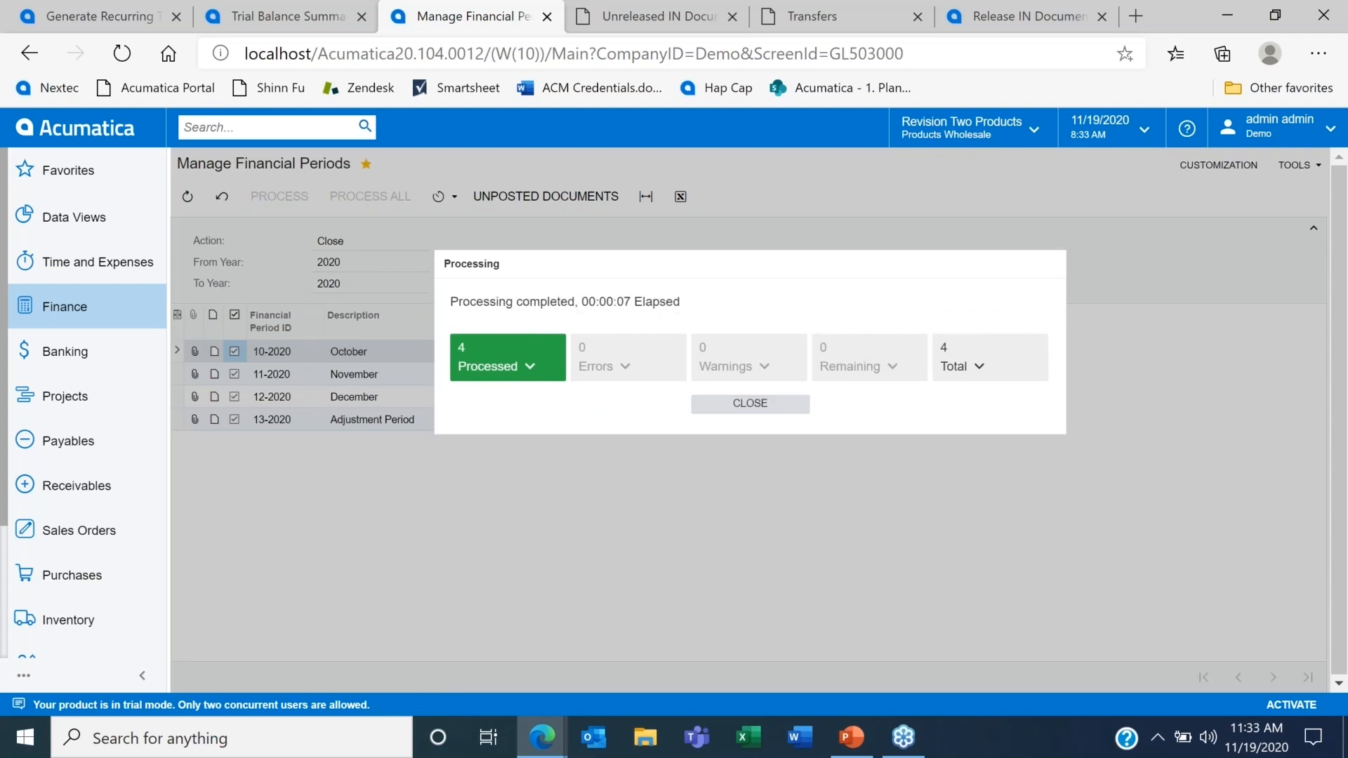
{"action": "left_click", "coordinate": [734, 405]}
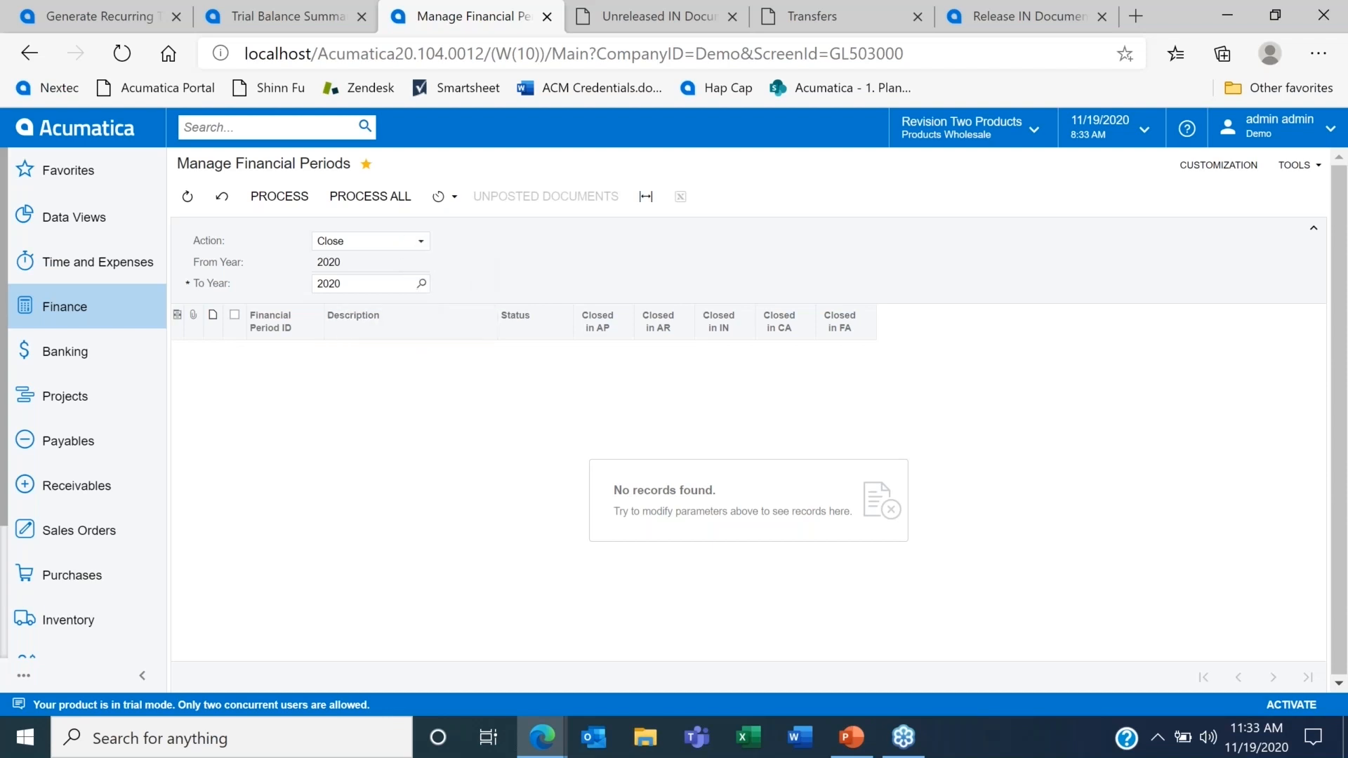
Step: Preview which financial periods are available for the Reopen action and for the Lock action
{"action": "left_click", "coordinate": [420, 242]}
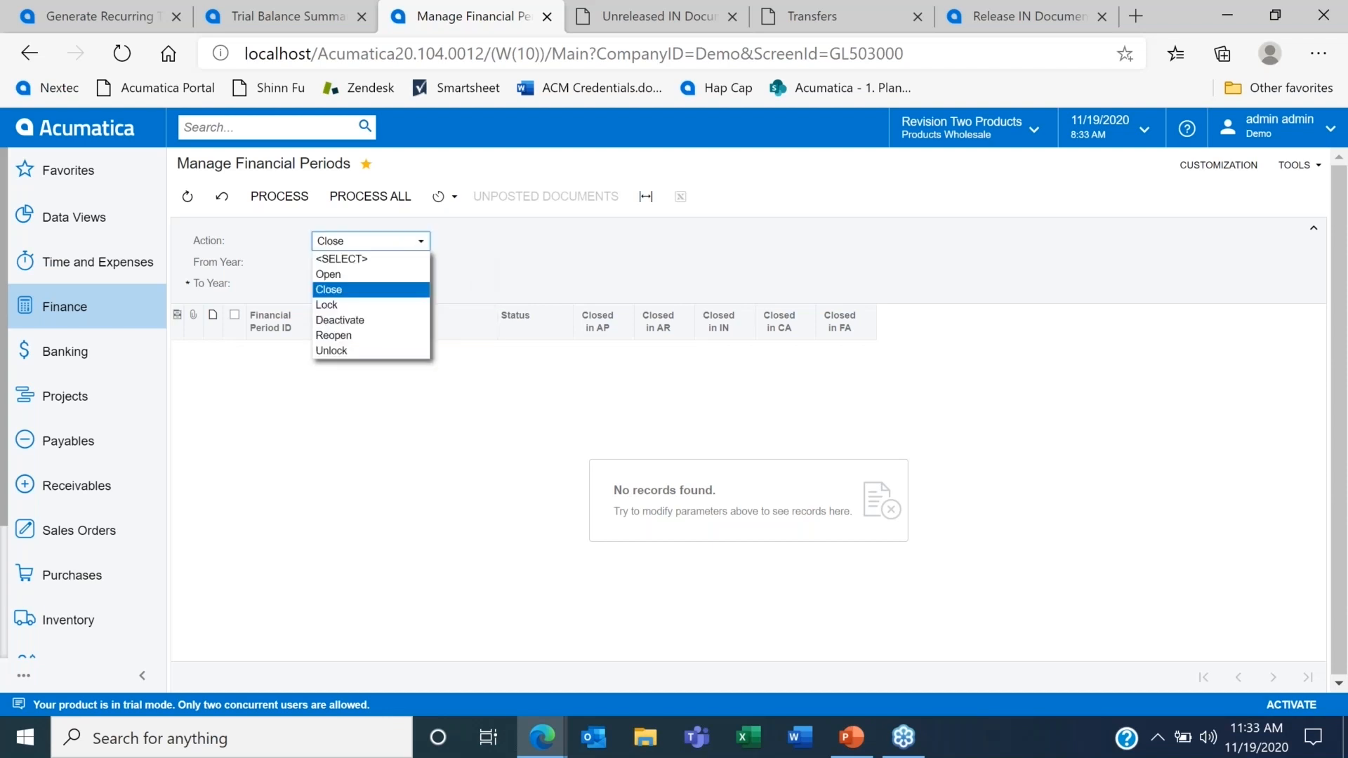
{"action": "left_click", "coordinate": [382, 335]}
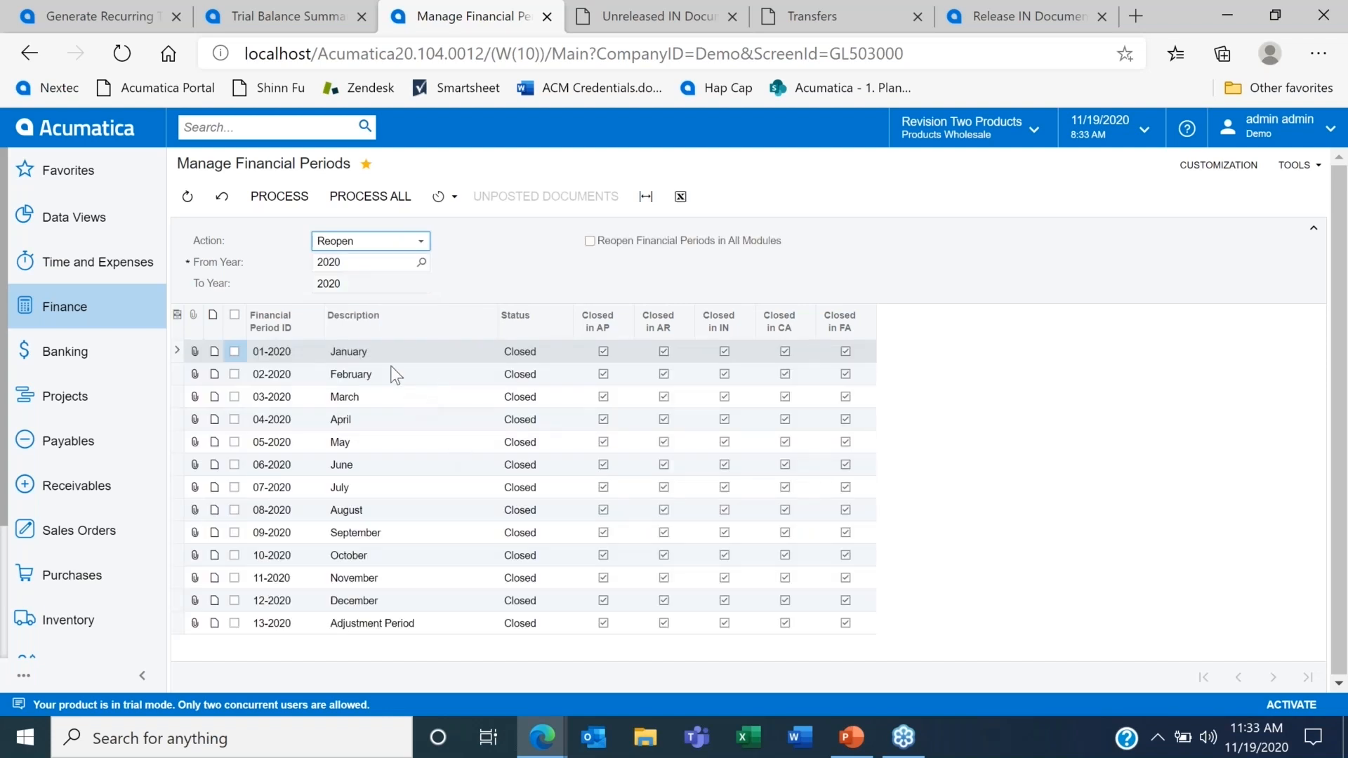
{"action": "left_click", "coordinate": [421, 247]}
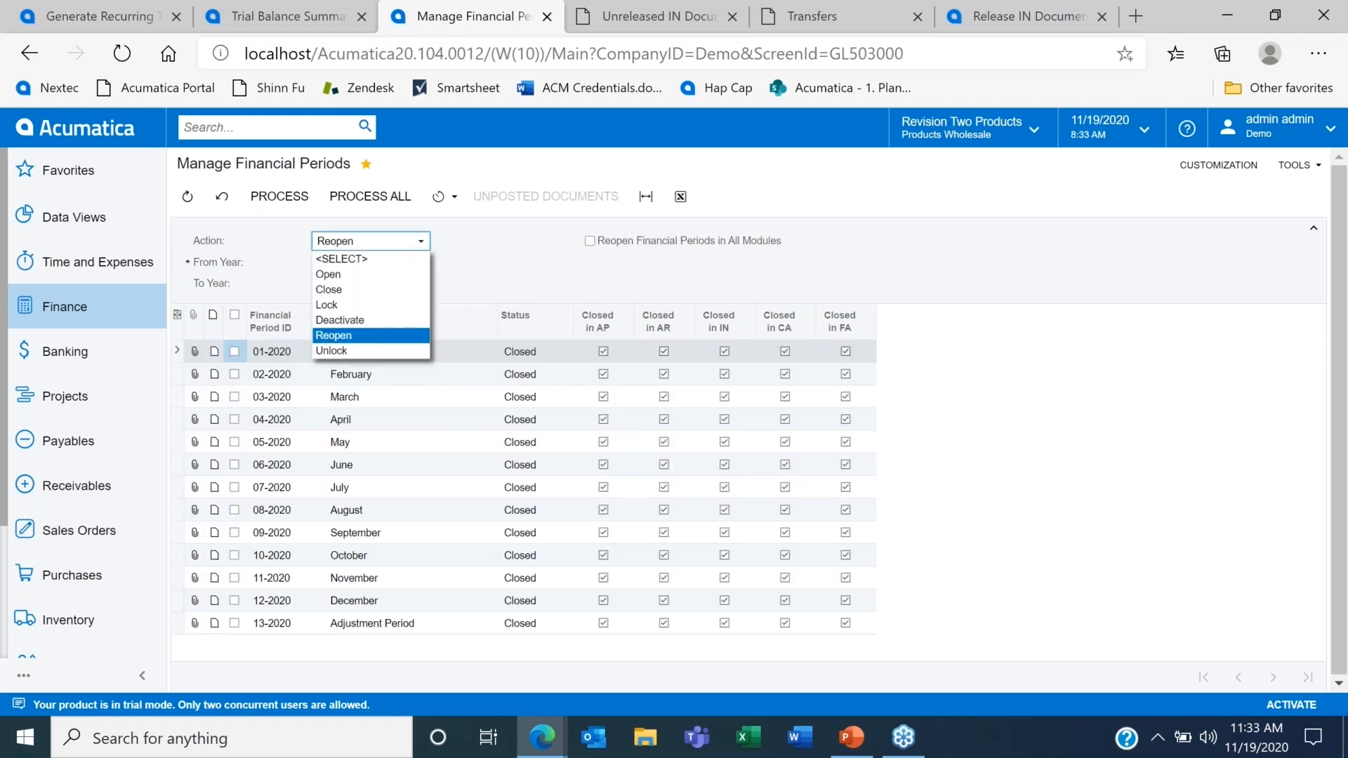
{"action": "left_click", "coordinate": [372, 304]}
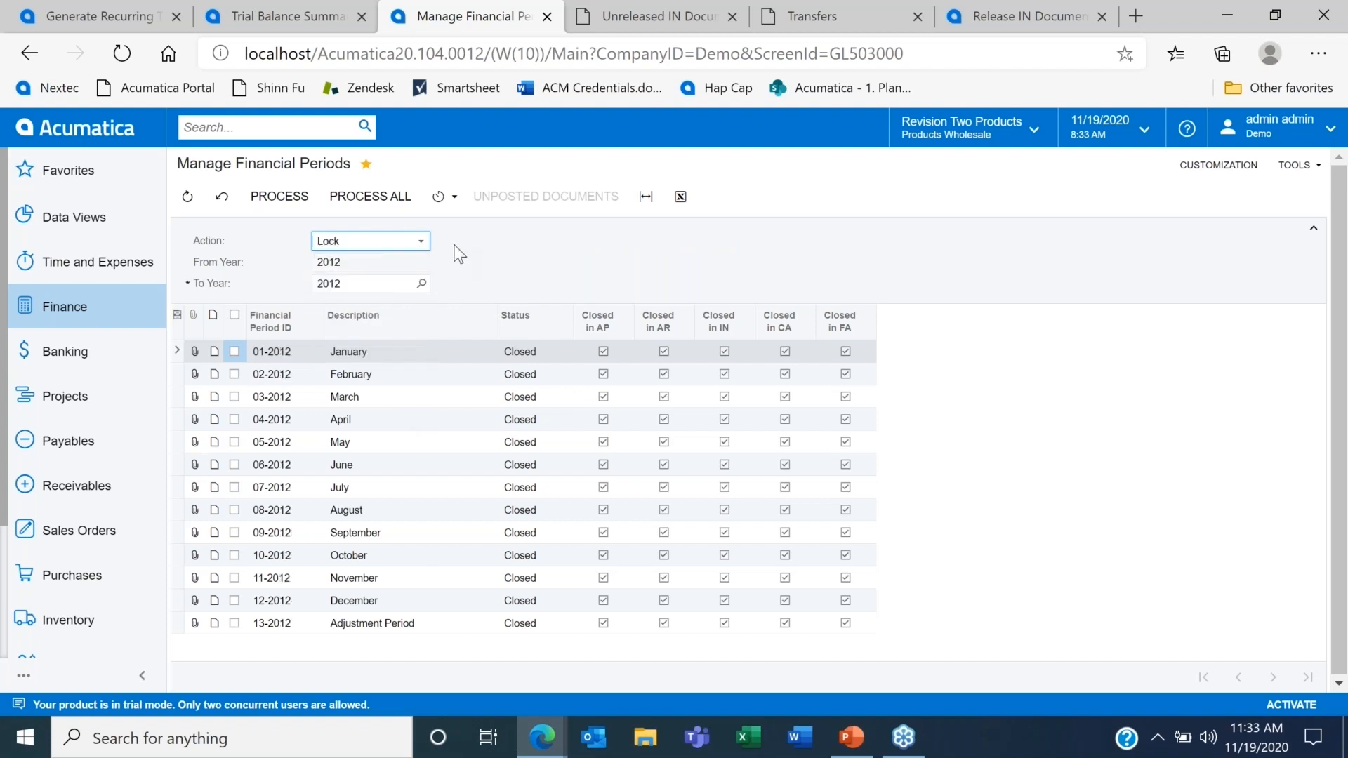